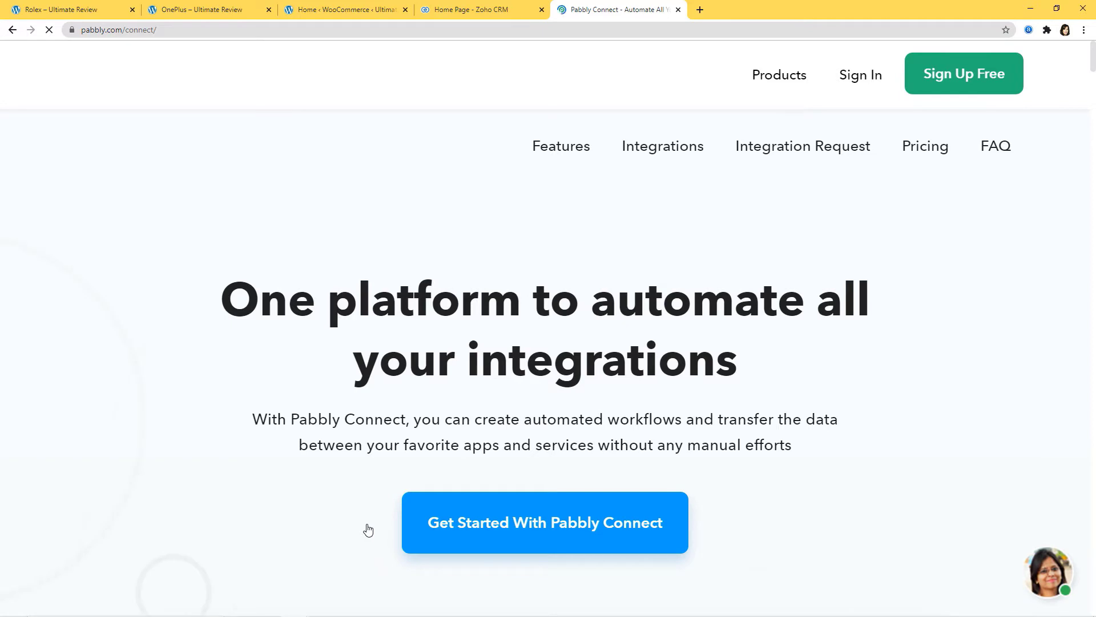
Sign in to Pabbly, open the Connect app, and start a new workflow
{"action": "left_click", "coordinate": [857, 79]}
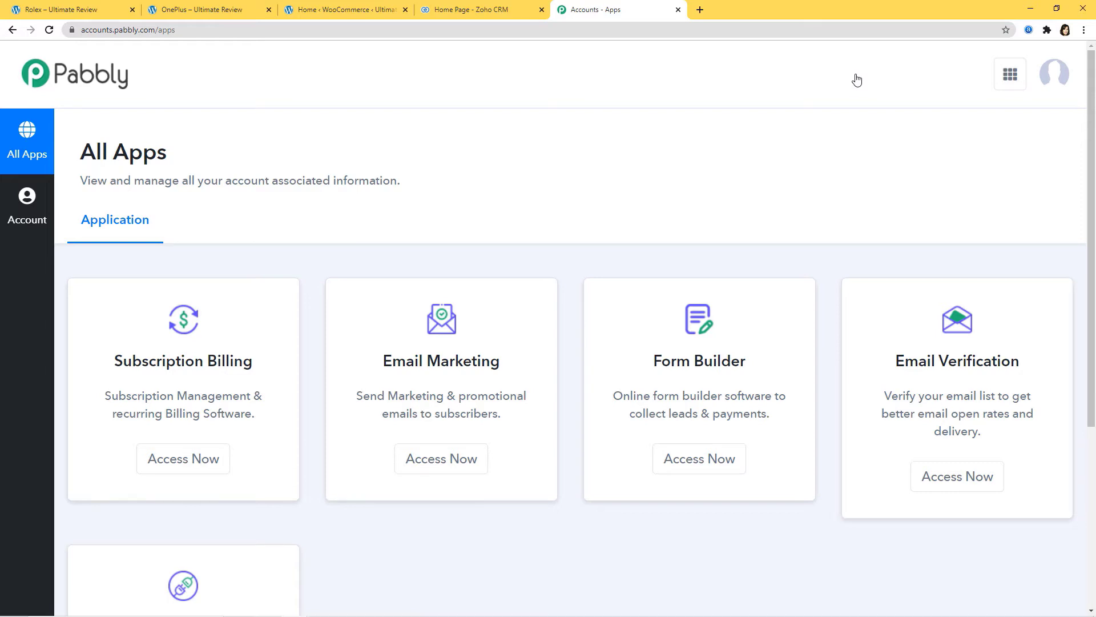
{"action": "scroll", "coordinate": [886, 501], "scroll_direction": "down", "scroll_amount": 4}
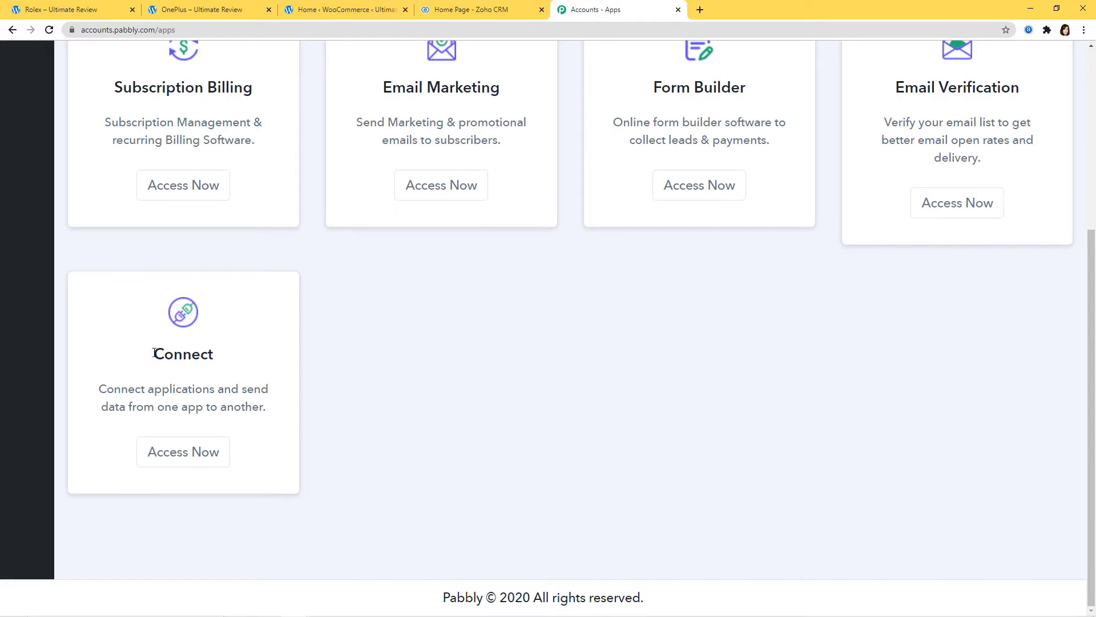
{"action": "left_click", "coordinate": [175, 456]}
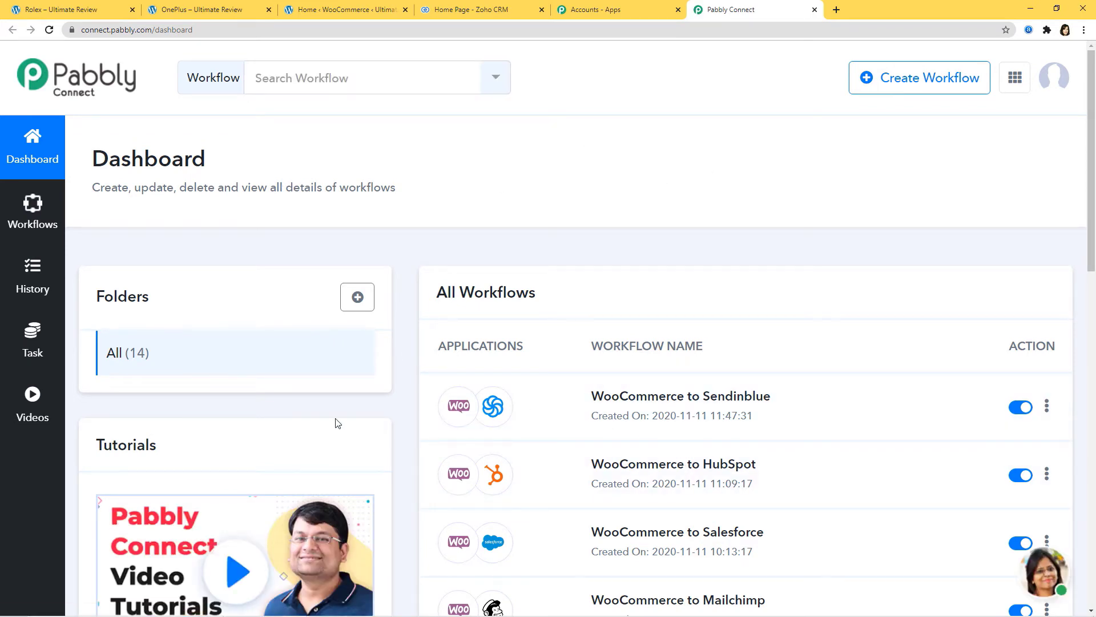
{"action": "left_click", "coordinate": [924, 81]}
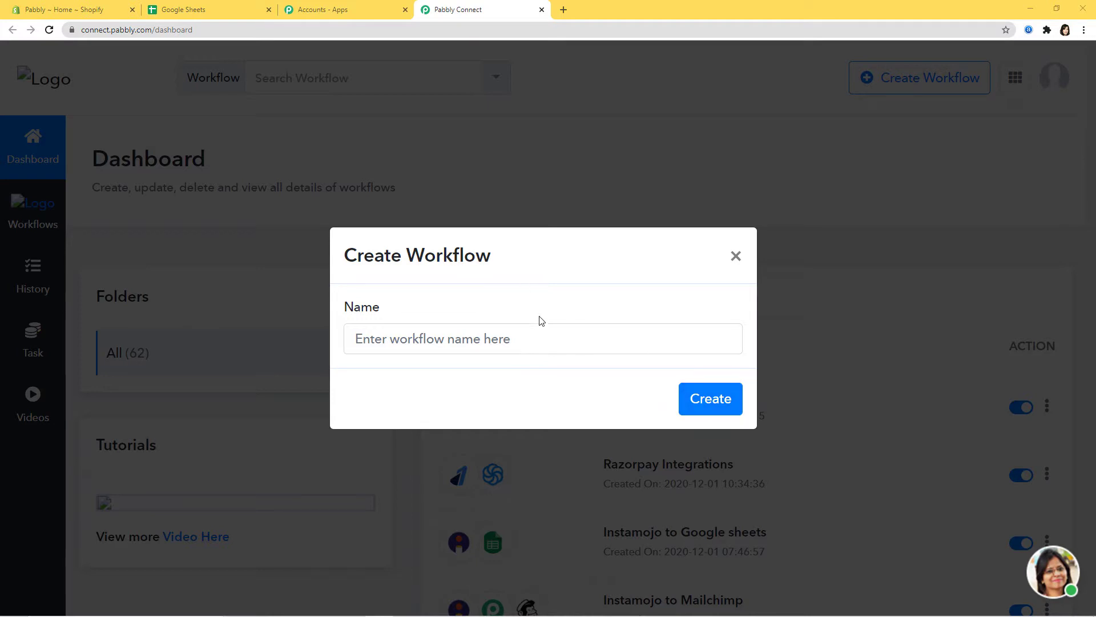
Create a workflow named 'Shopify Integrations'
{"action": "left_click", "coordinate": [542, 338]}
{"action": "type", "text": "Shopify"}
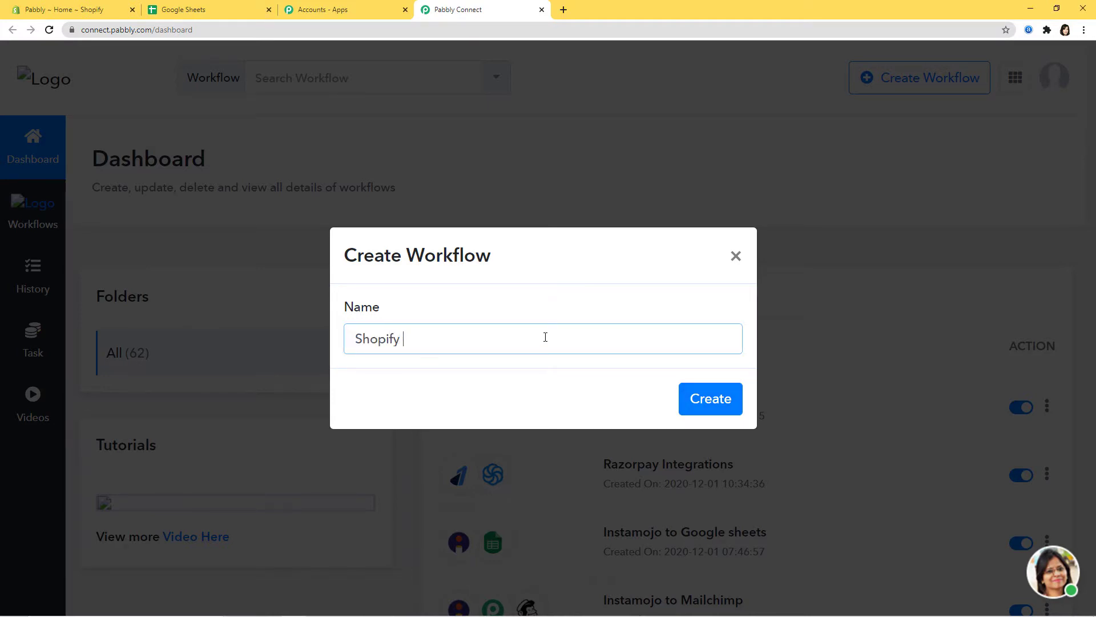
{"action": "type", "text": " Integrations"}
{"action": "left_click", "coordinate": [707, 400]}
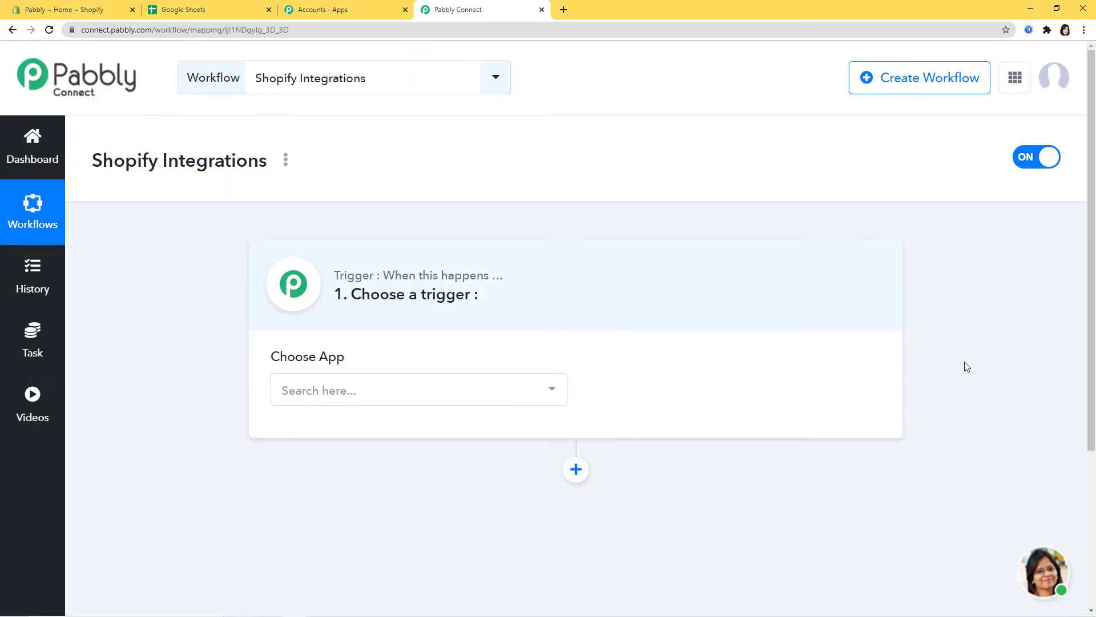
Set the trigger to Shopify with the New Customer event
{"action": "left_click", "coordinate": [425, 391]}
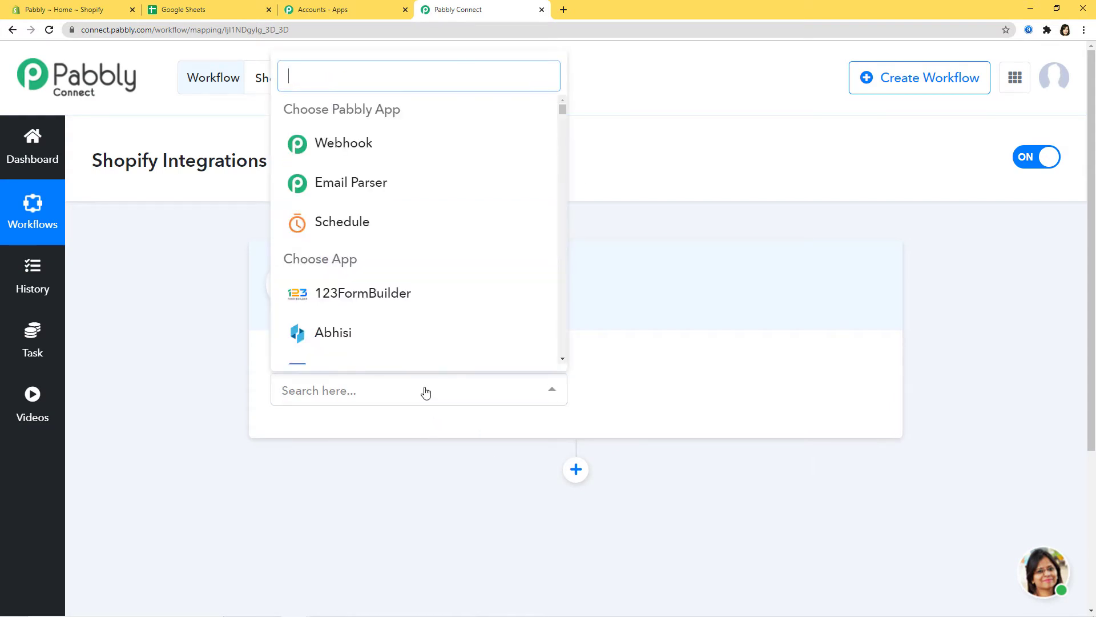
{"action": "type", "text": "Shopi"}
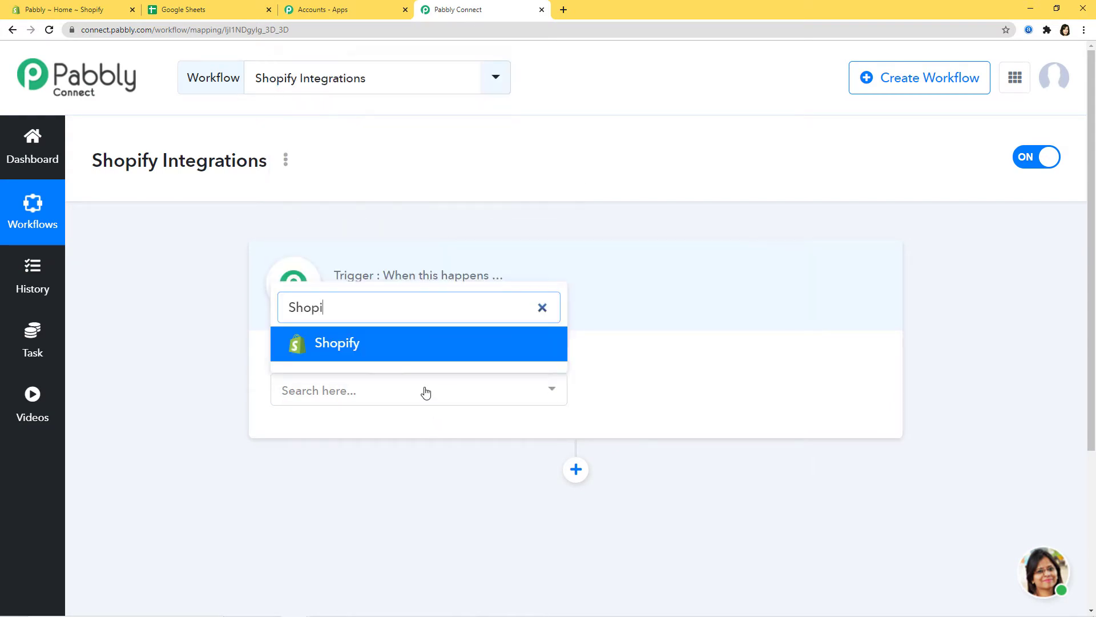
{"action": "left_click", "coordinate": [450, 343]}
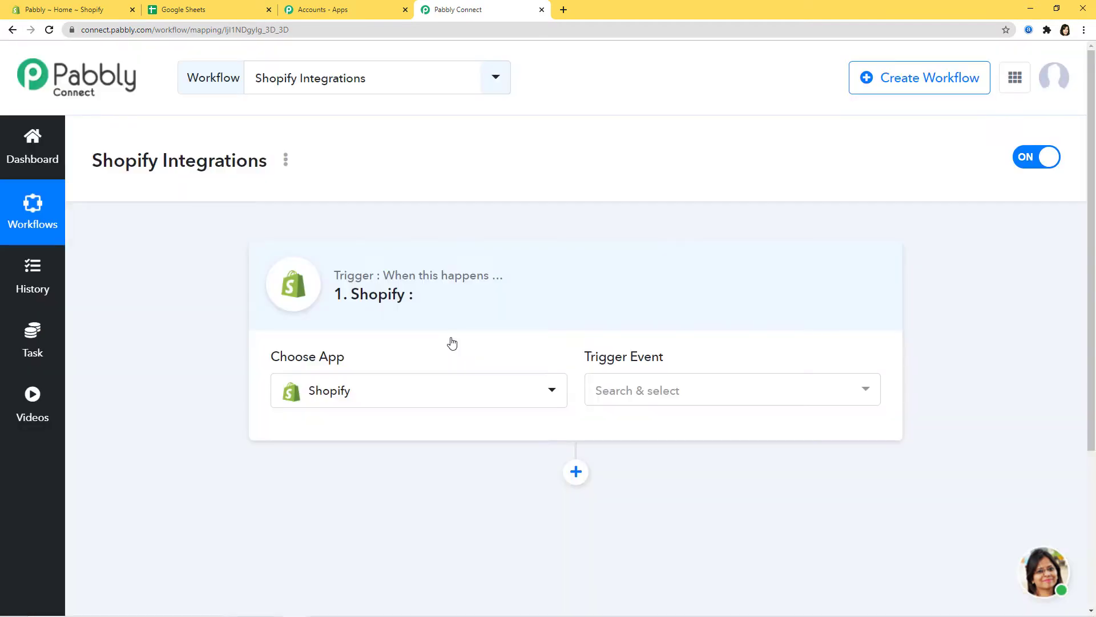
{"action": "left_click", "coordinate": [781, 393]}
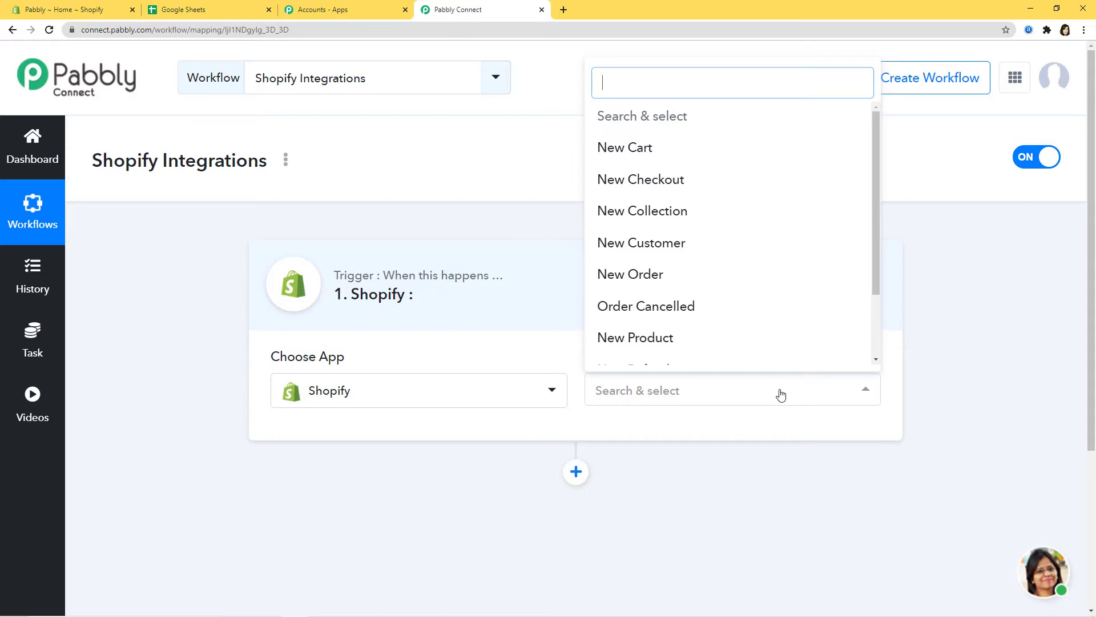
{"action": "type", "text": "ne"}
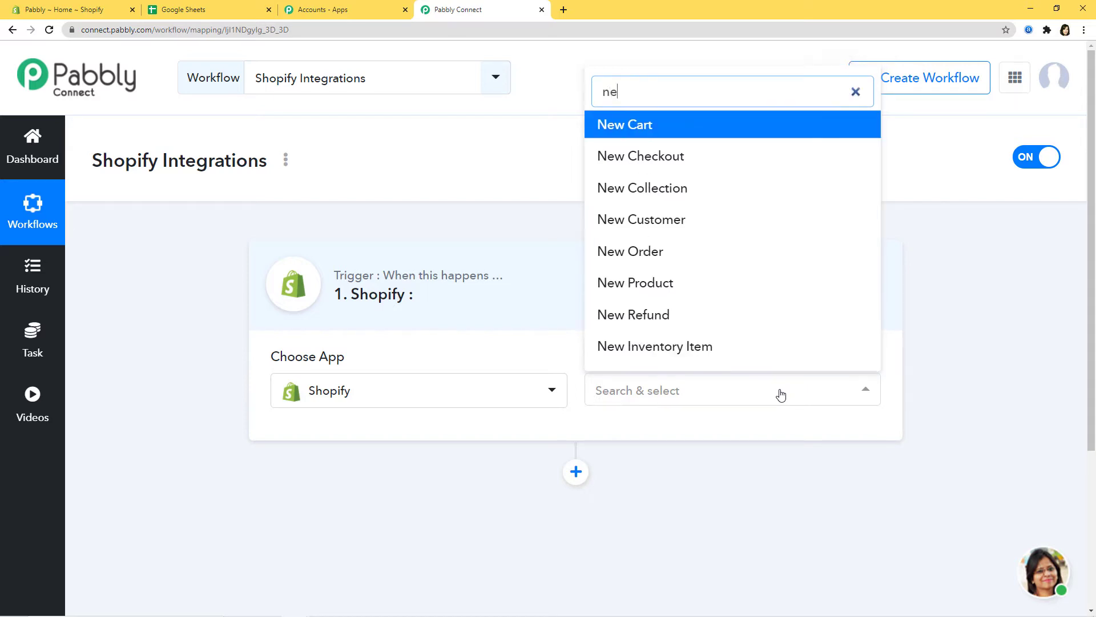
{"action": "type", "text": "w cu"}
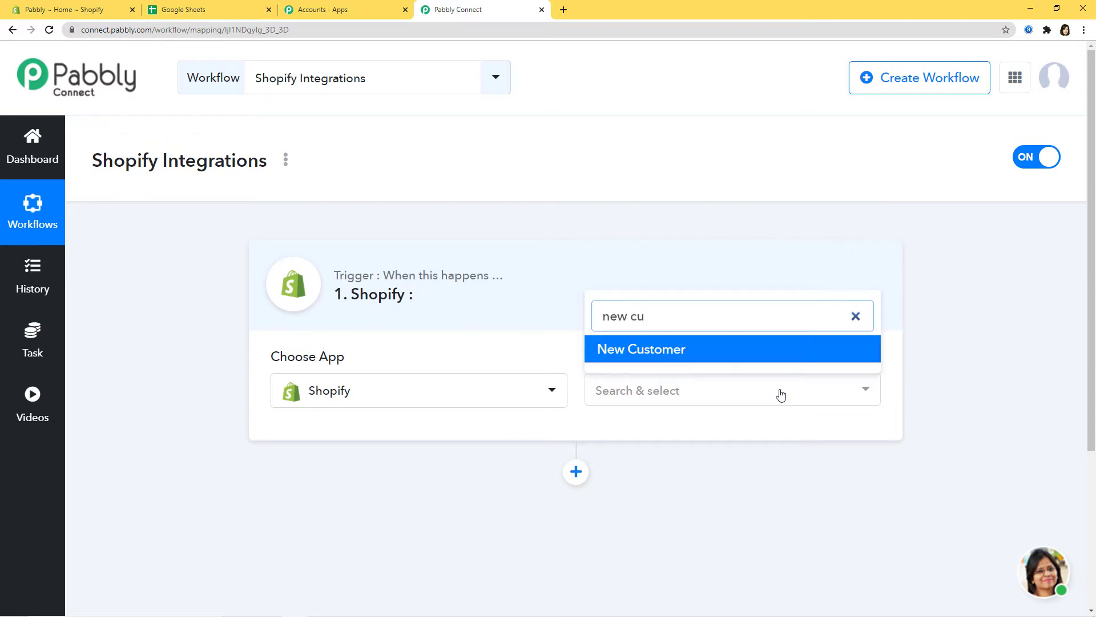
{"action": "left_click", "coordinate": [659, 350]}
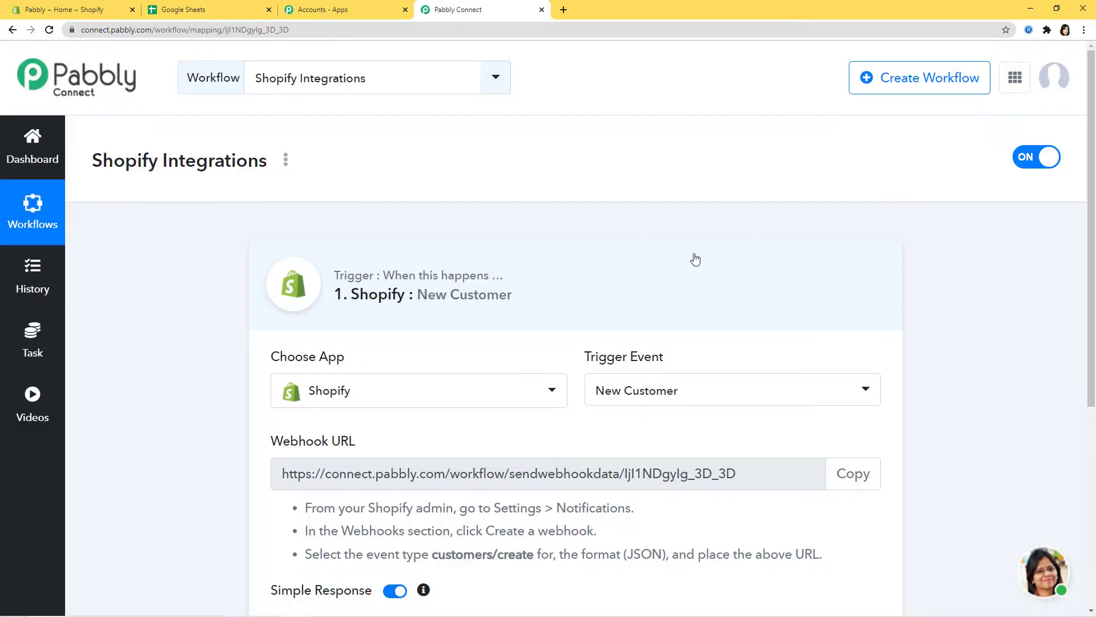
Review the trigger event list, leaving New Customer selected
{"action": "left_click", "coordinate": [774, 390]}
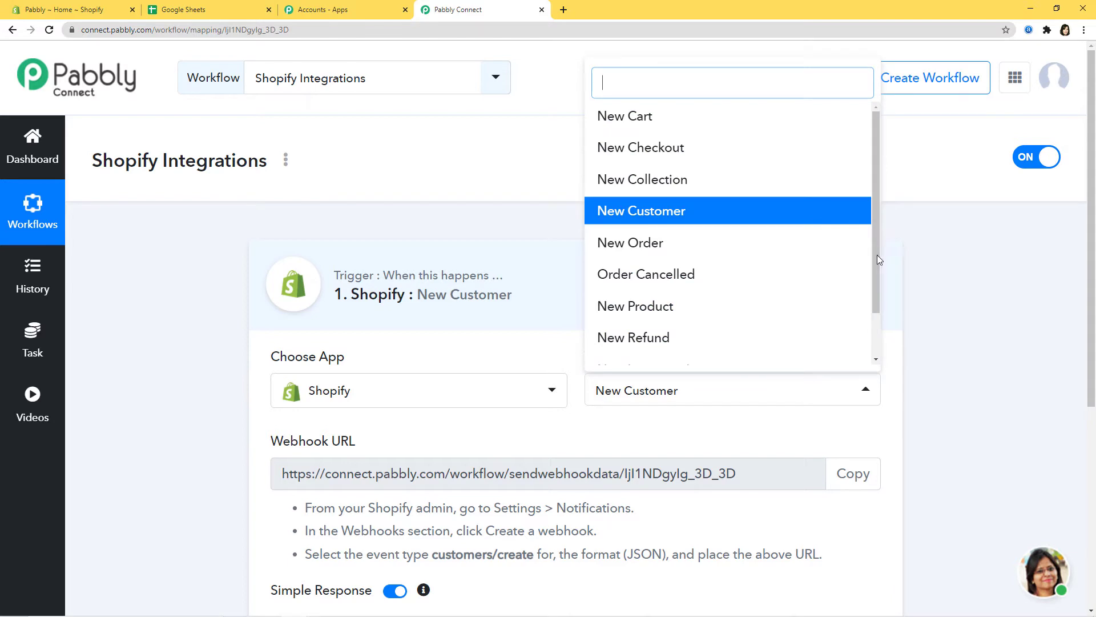
{"action": "left_click_drag", "start_coordinate": [877, 255], "coordinate": [887, 223]}
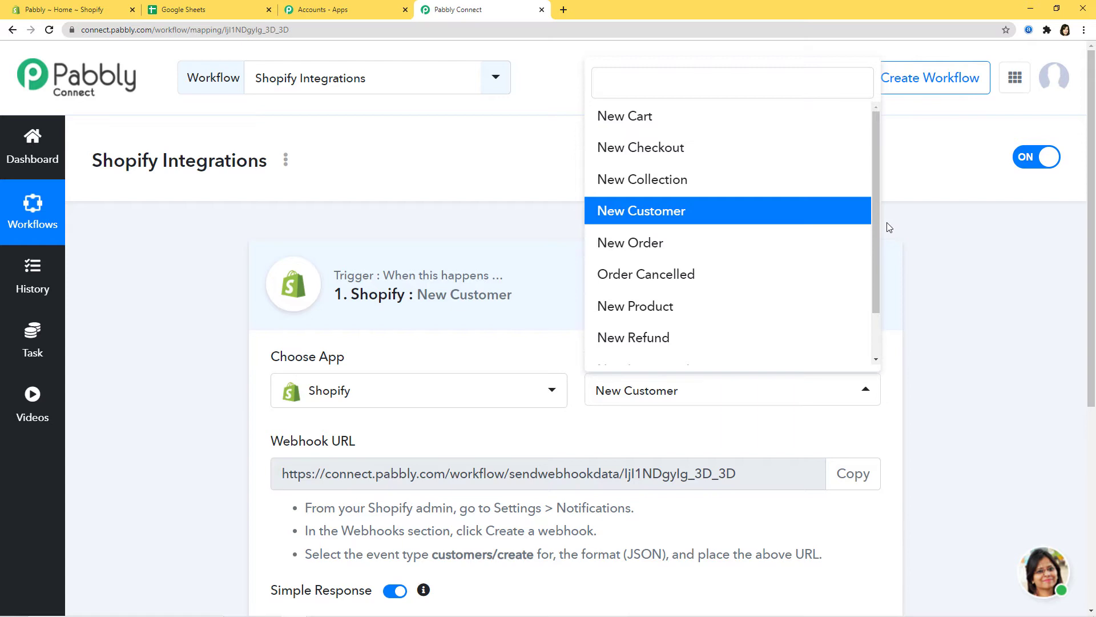
{"action": "left_click", "coordinate": [760, 425]}
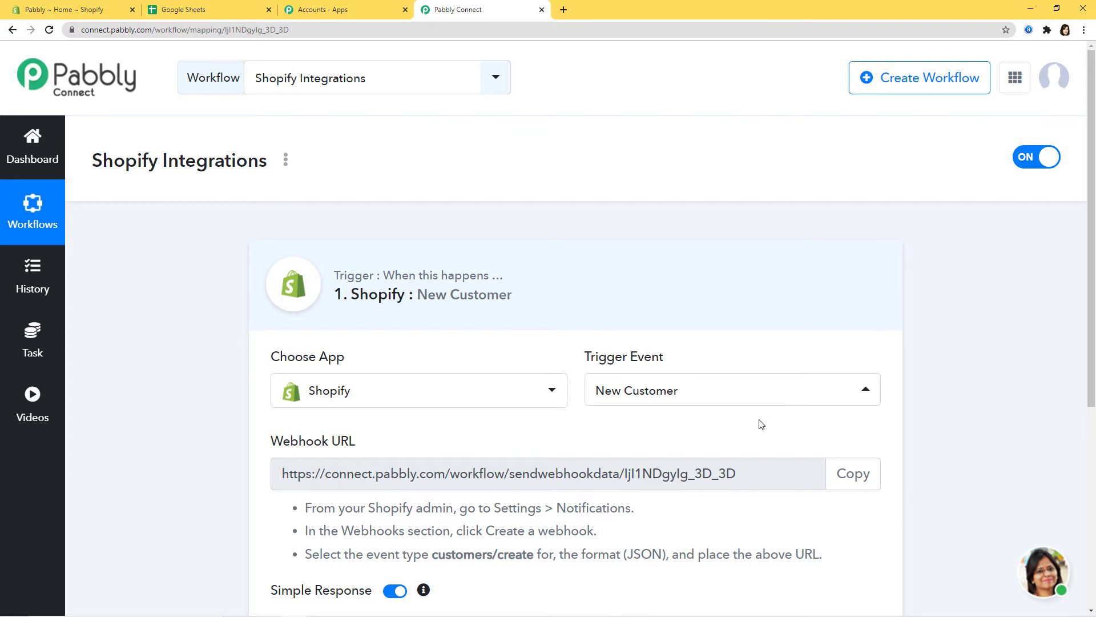
Point out the webhook URL and setup instructions, copy the URL, and go to Shopify admin
{"action": "scroll", "coordinate": [748, 419], "scroll_direction": "down", "scroll_amount": 2}
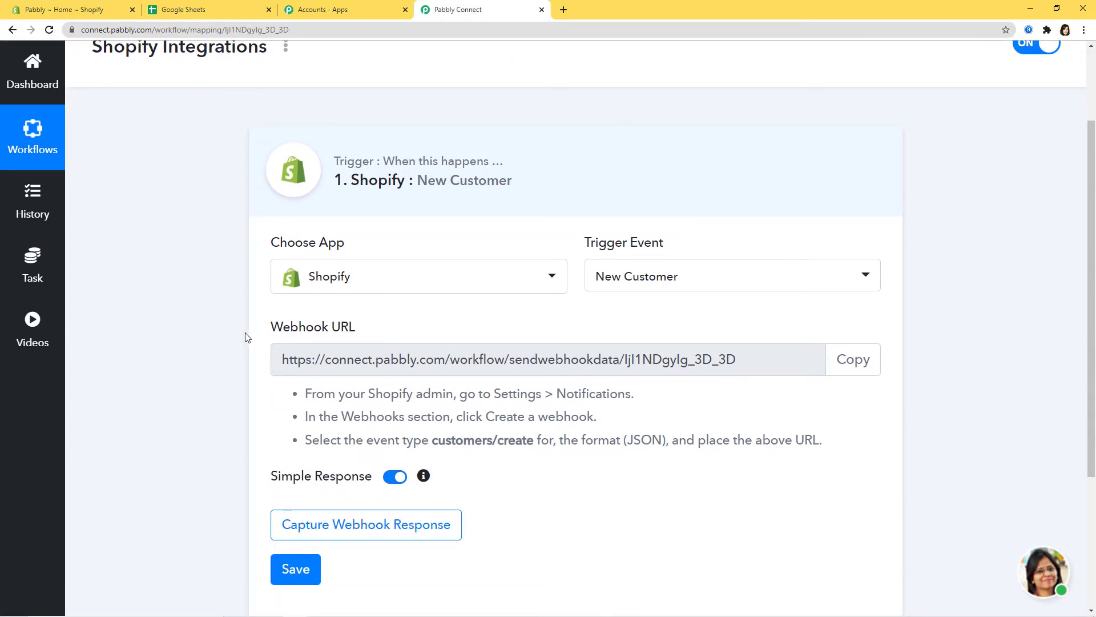
{"action": "left_click_drag", "start_coordinate": [264, 334], "coordinate": [404, 335]}
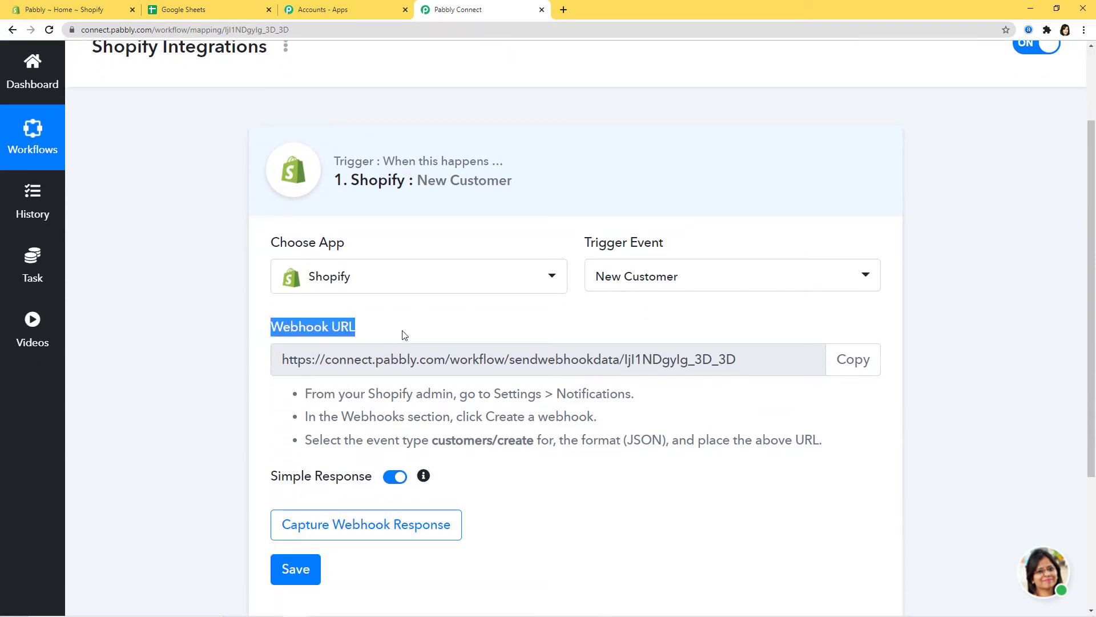
{"action": "left_click", "coordinate": [406, 333]}
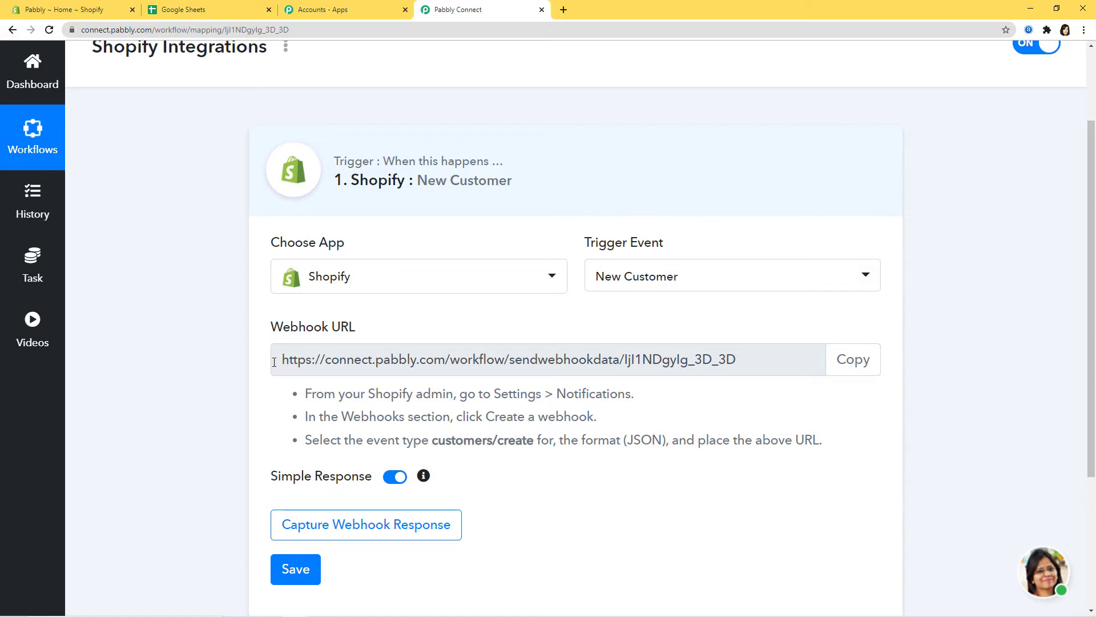
{"action": "left_click_drag", "start_coordinate": [274, 361], "coordinate": [695, 372]}
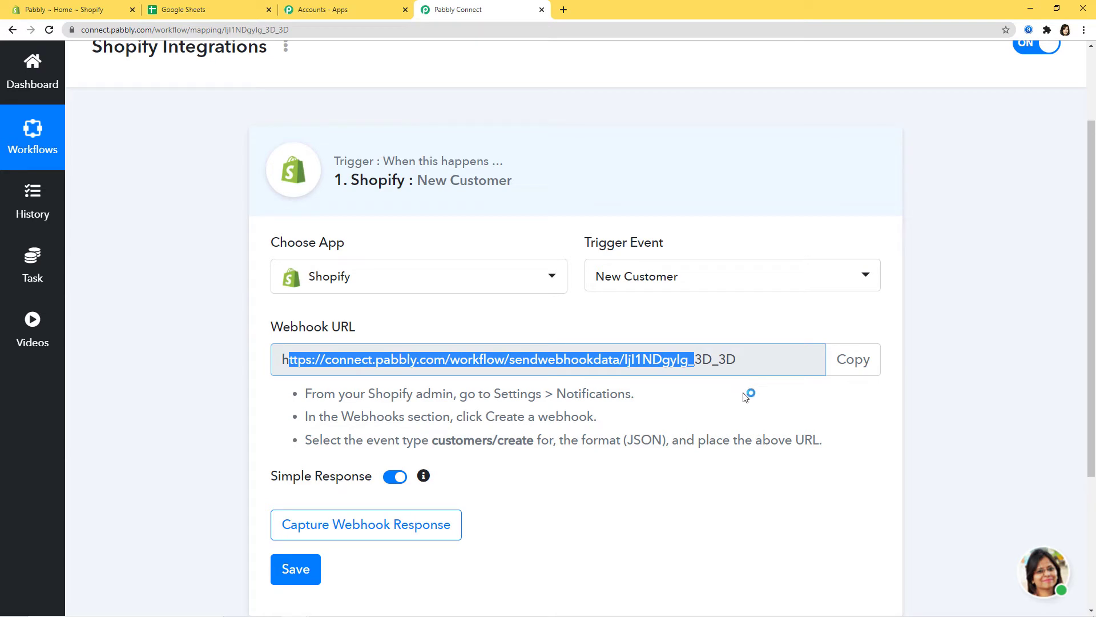
{"action": "left_click", "coordinate": [745, 396]}
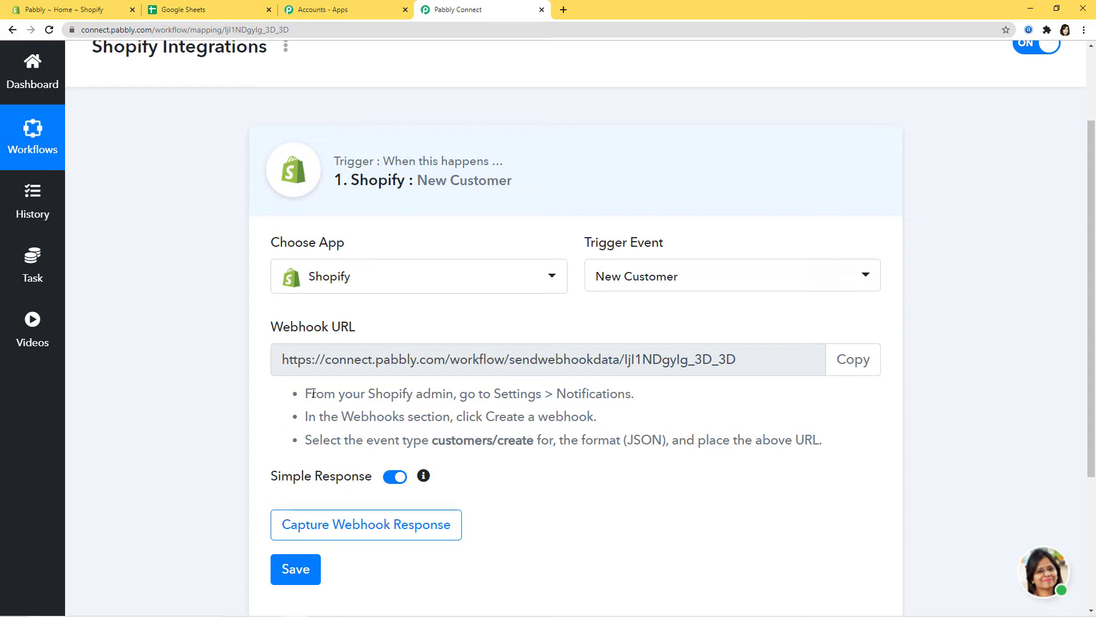
{"action": "left_click_drag", "start_coordinate": [323, 395], "coordinate": [849, 451]}
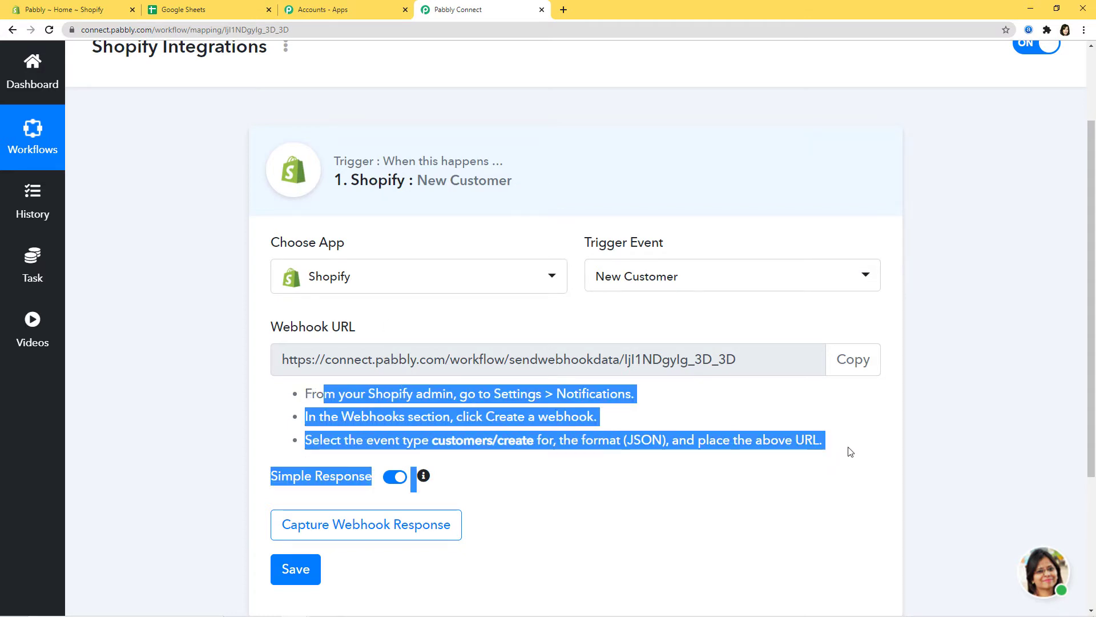
{"action": "left_click", "coordinate": [851, 452]}
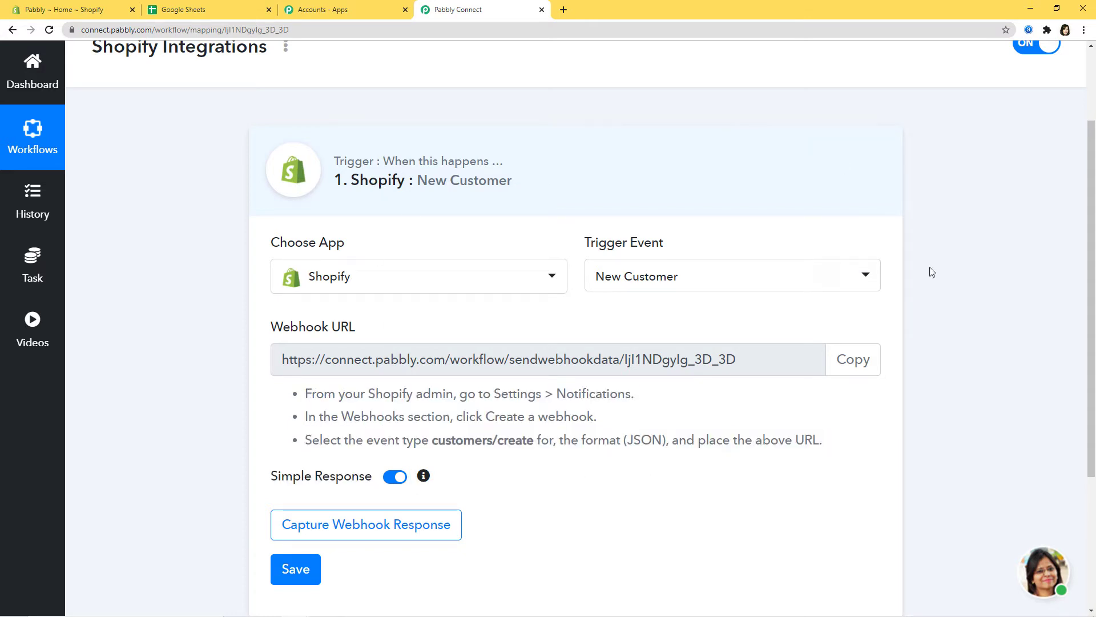
{"action": "left_click", "coordinate": [855, 369]}
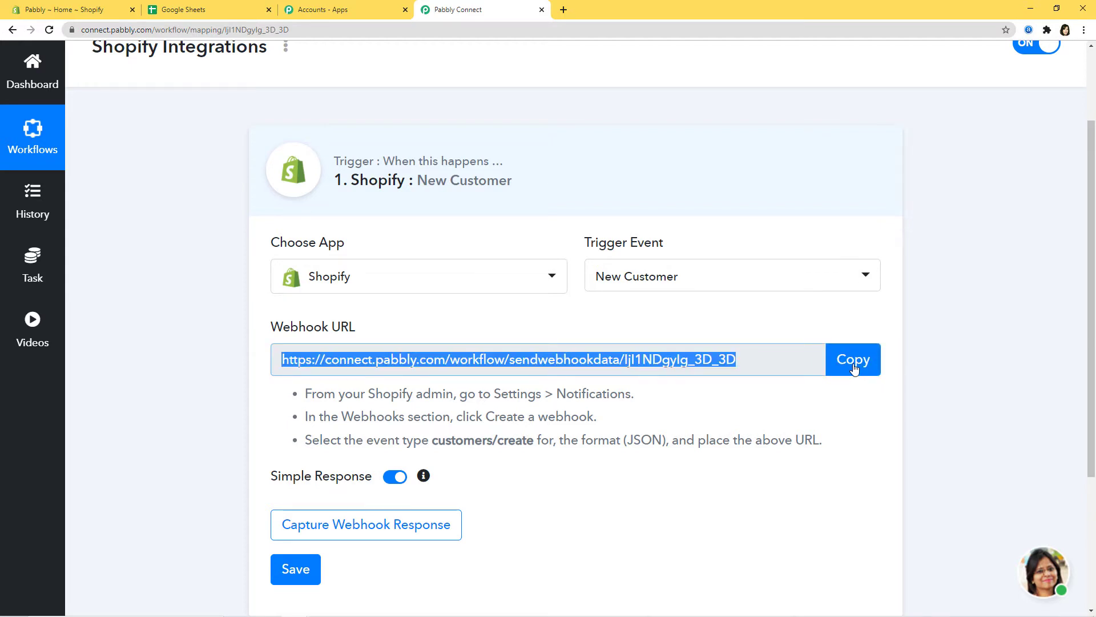
{"action": "left_click", "coordinate": [57, 9]}
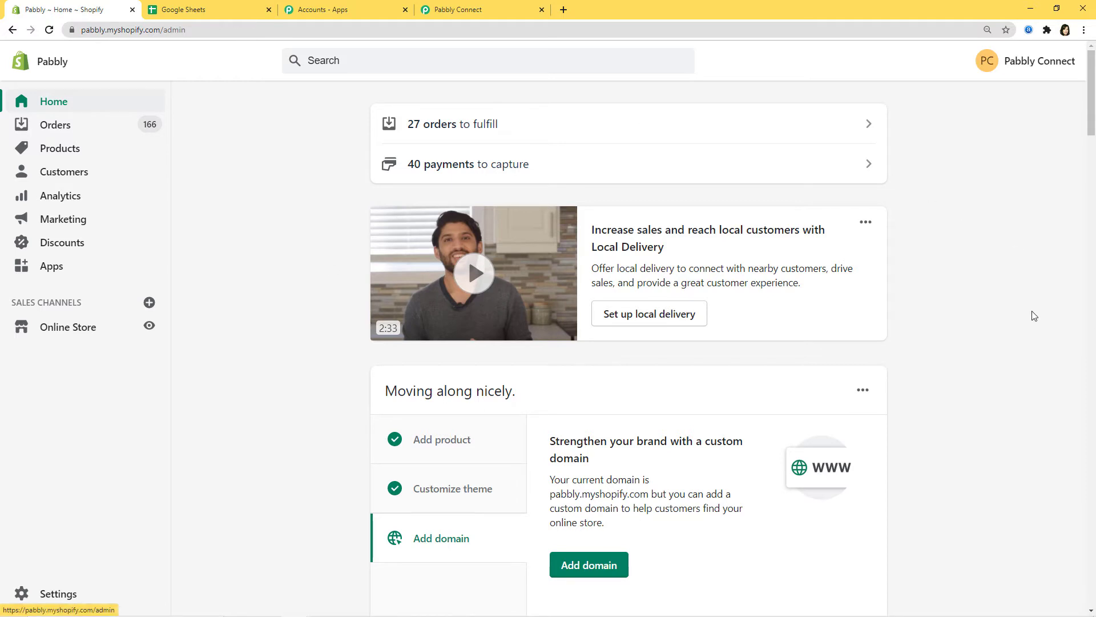
Go to Settings > Notifications, scroll to Webhooks, and start a new webhook
{"action": "left_click", "coordinate": [53, 594]}
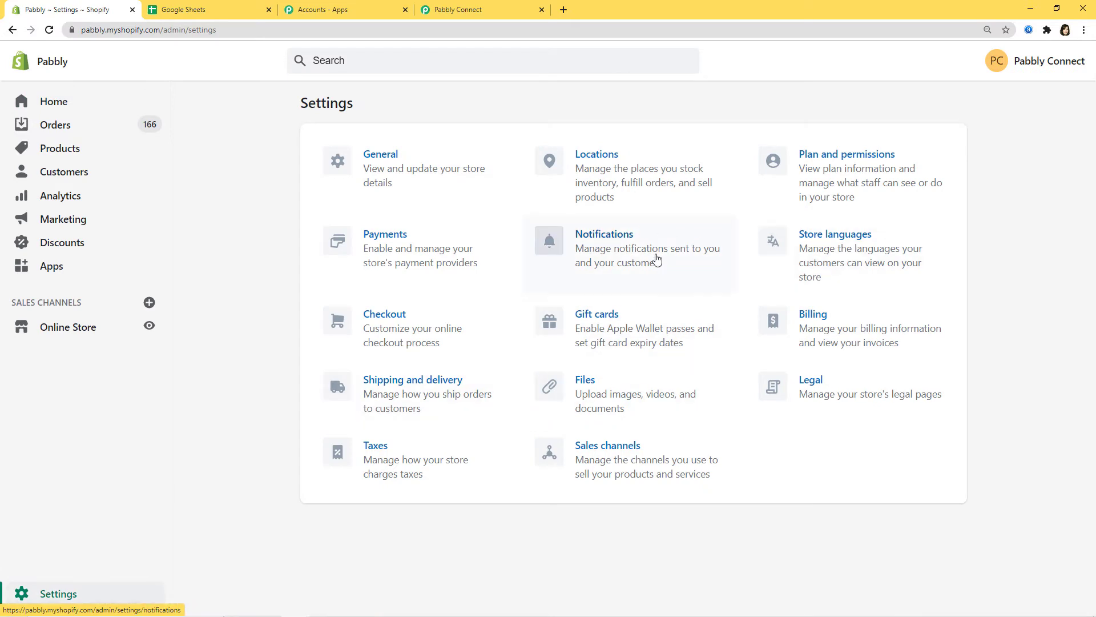
{"action": "left_click", "coordinate": [621, 246]}
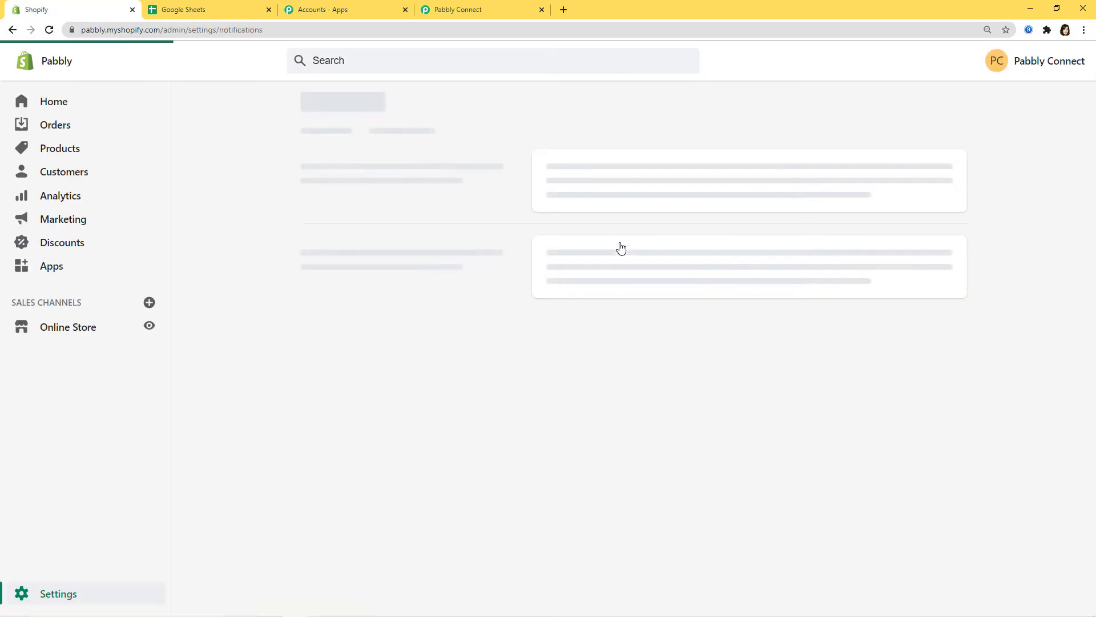
{"action": "scroll", "coordinate": [435, 222], "scroll_direction": "down", "scroll_amount": 4}
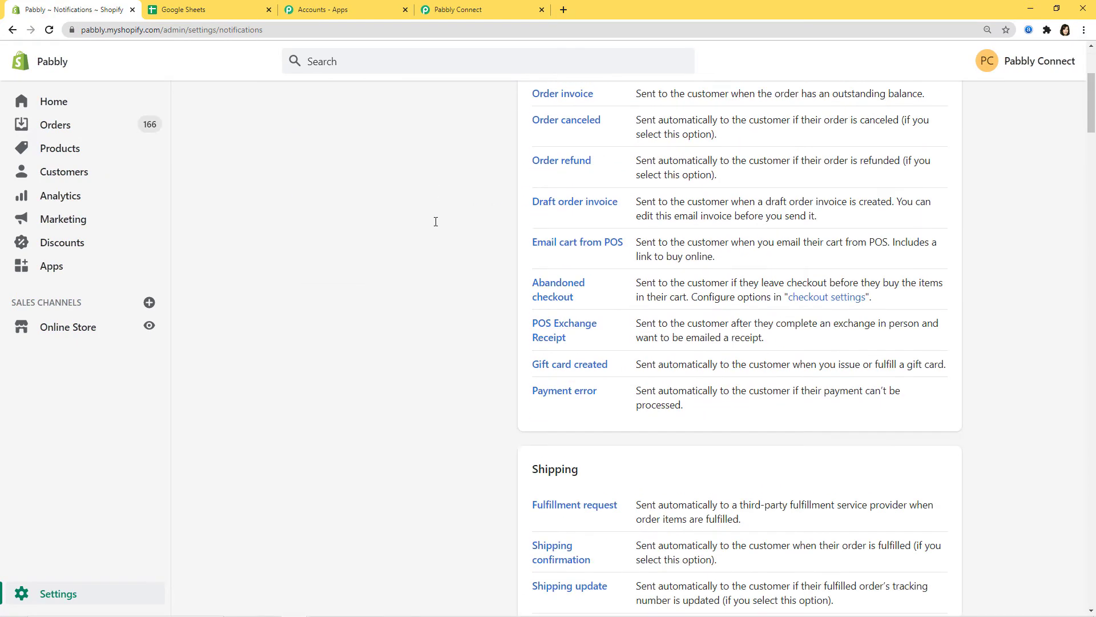
{"action": "scroll", "coordinate": [435, 221], "scroll_direction": "down", "scroll_amount": 20}
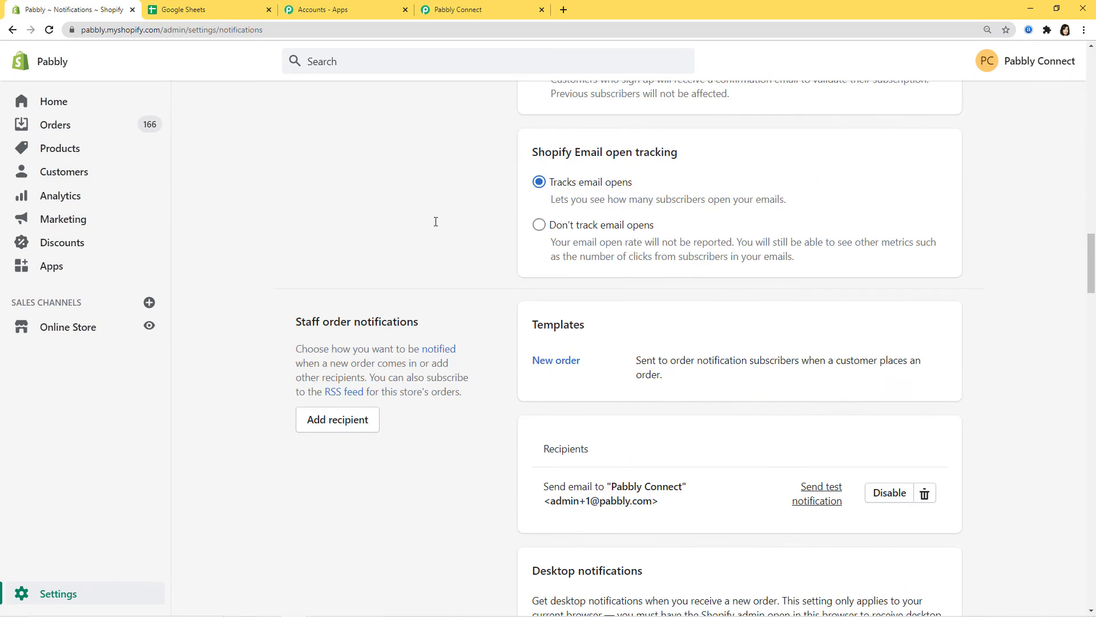
{"action": "scroll", "coordinate": [436, 222], "scroll_direction": "down", "scroll_amount": 9}
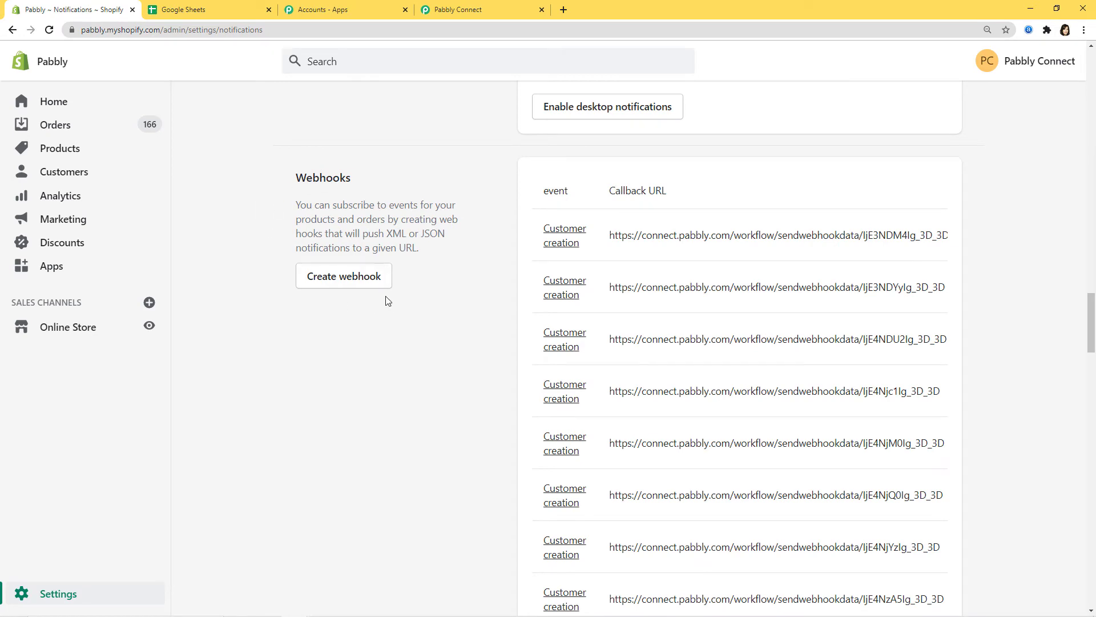
{"action": "left_click", "coordinate": [354, 277]}
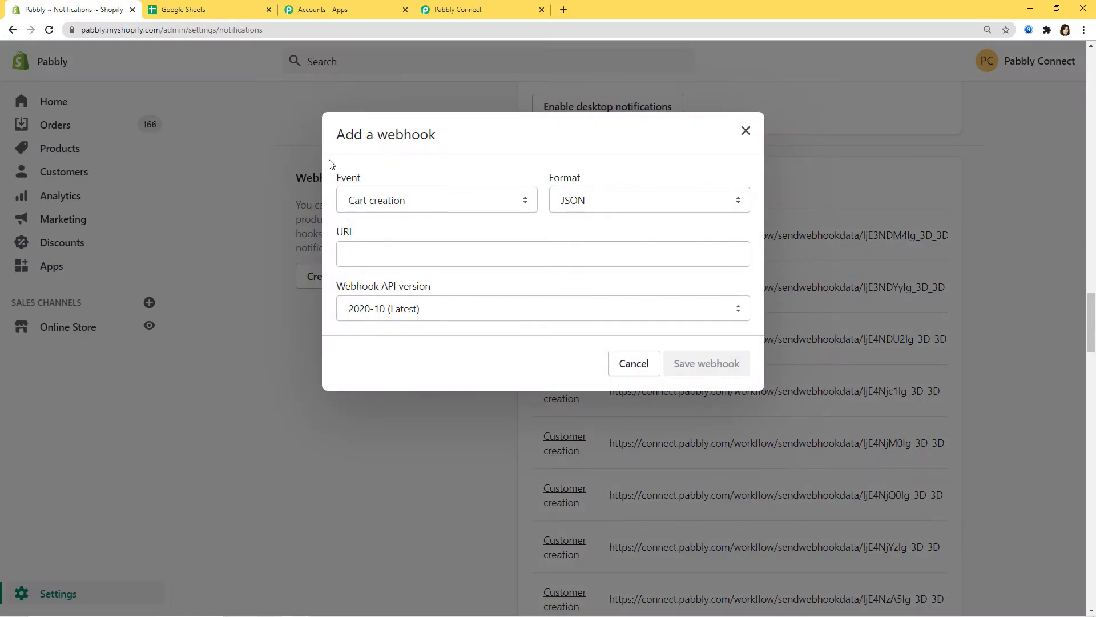
Choose Customer creation as the new webhook's event
{"action": "left_click", "coordinate": [478, 8]}
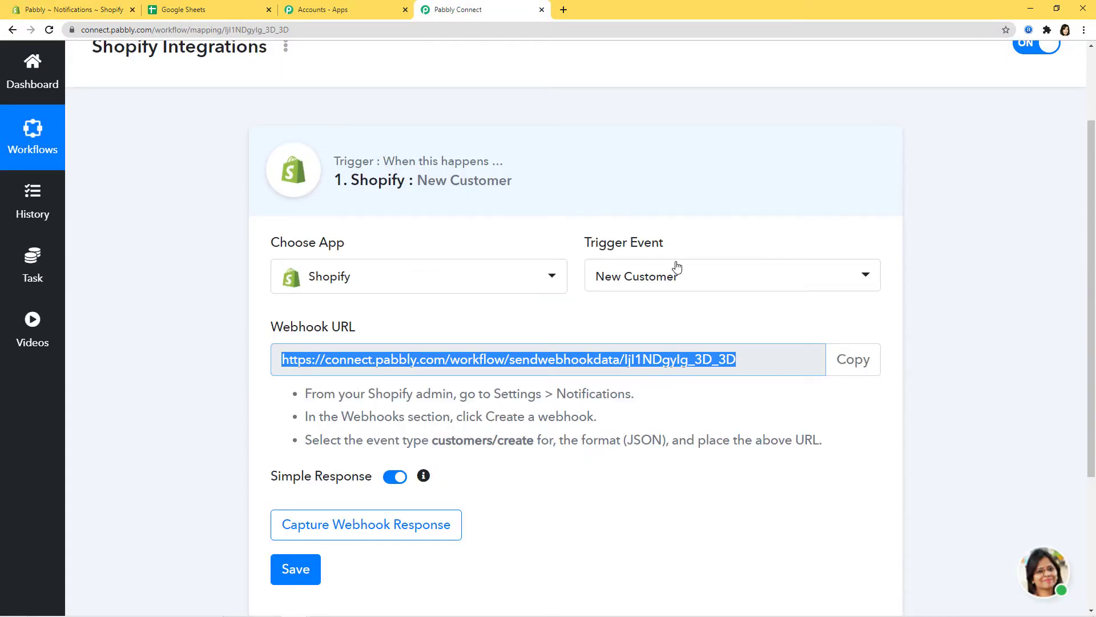
{"action": "left_click", "coordinate": [47, 9]}
{"action": "left_click", "coordinate": [526, 201]}
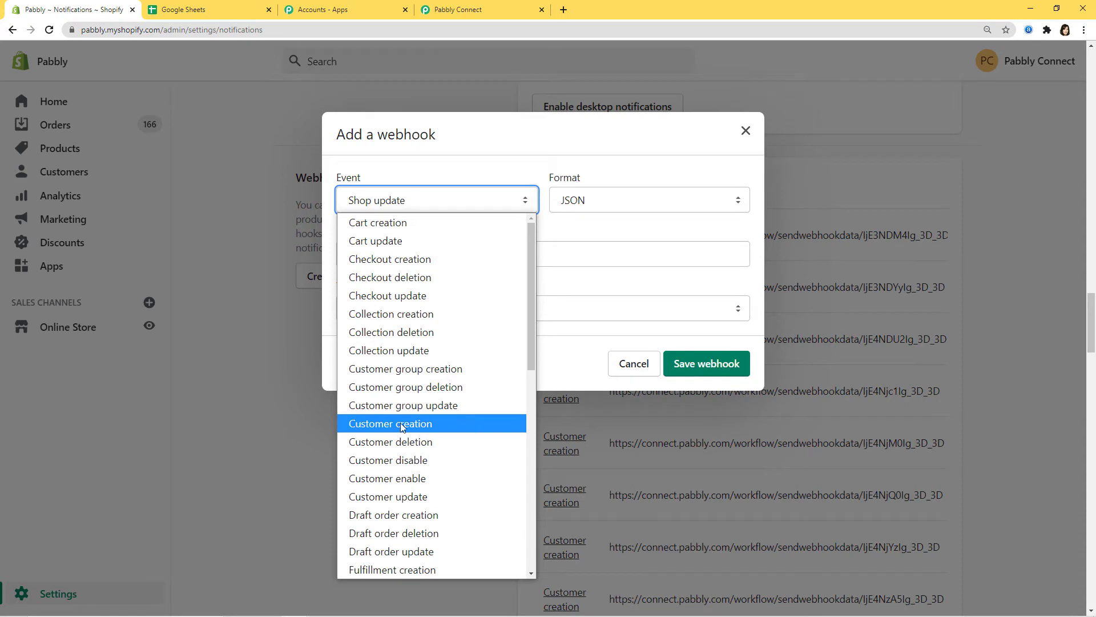
{"action": "left_click", "coordinate": [415, 424]}
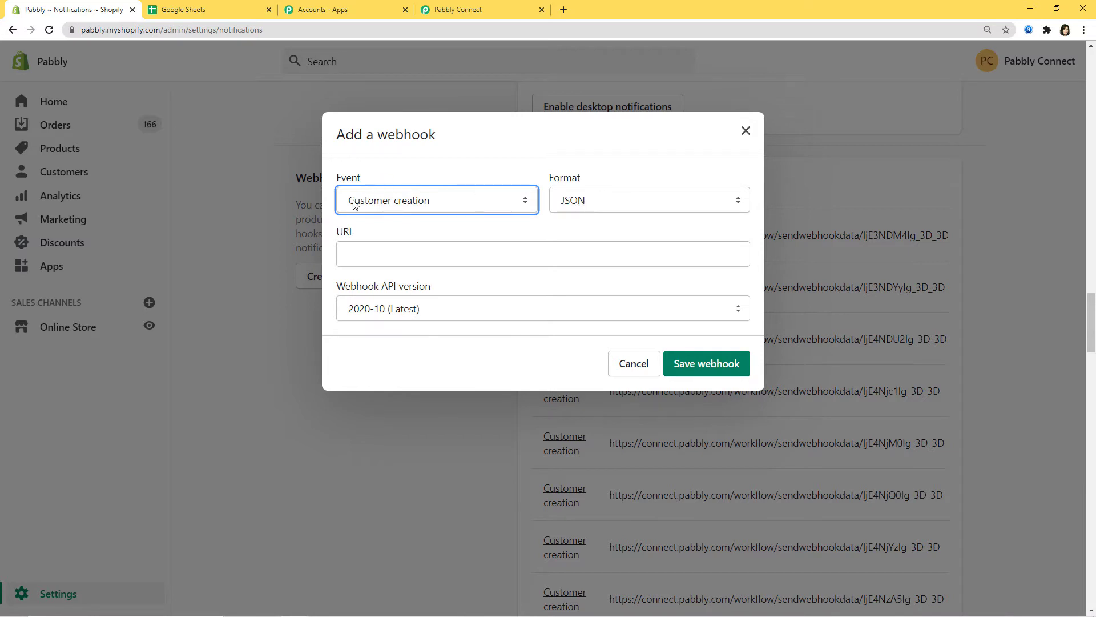
Paste the Pabbly webhook URL into the URL field and save the webhook
{"action": "left_click", "coordinate": [355, 254]}
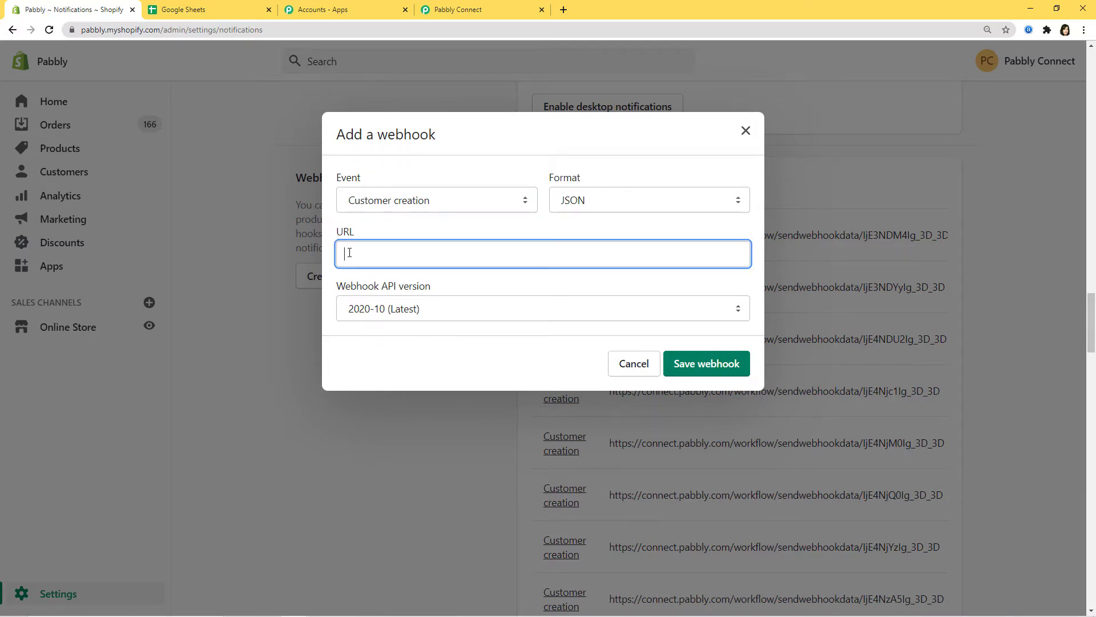
{"action": "left_click", "coordinate": [459, 10]}
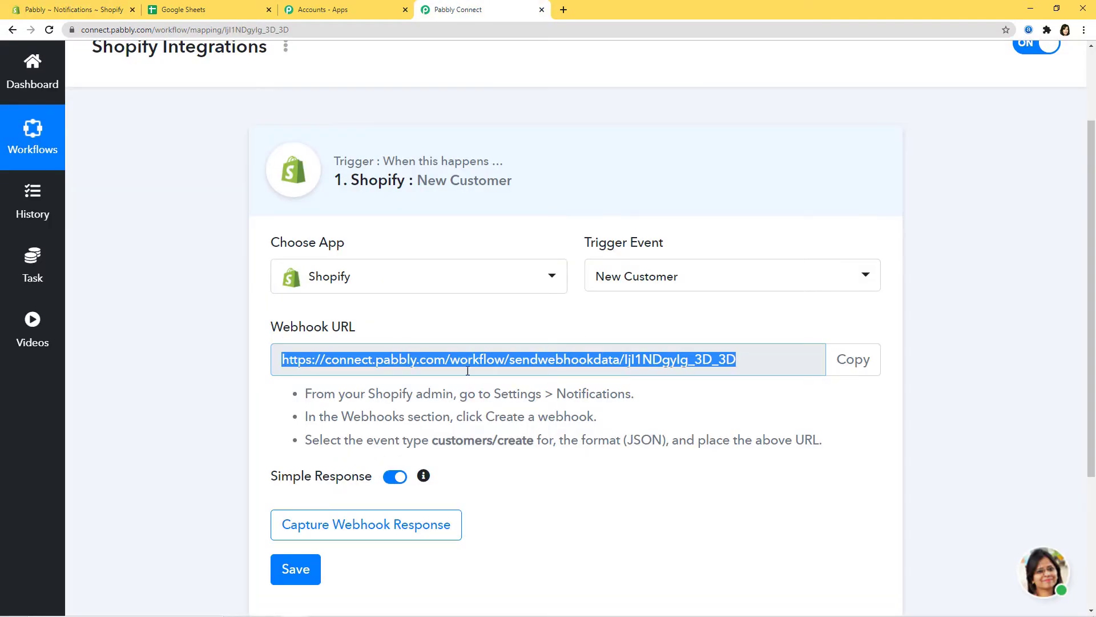
{"action": "left_click", "coordinate": [74, 10]}
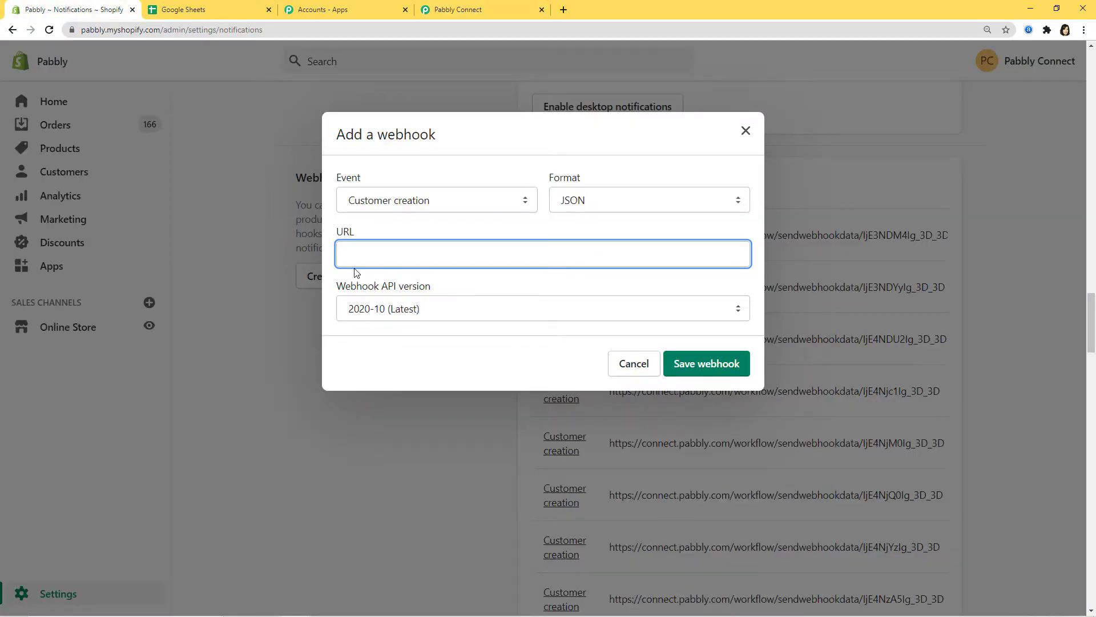
{"action": "key", "text": "ctrl+v"}
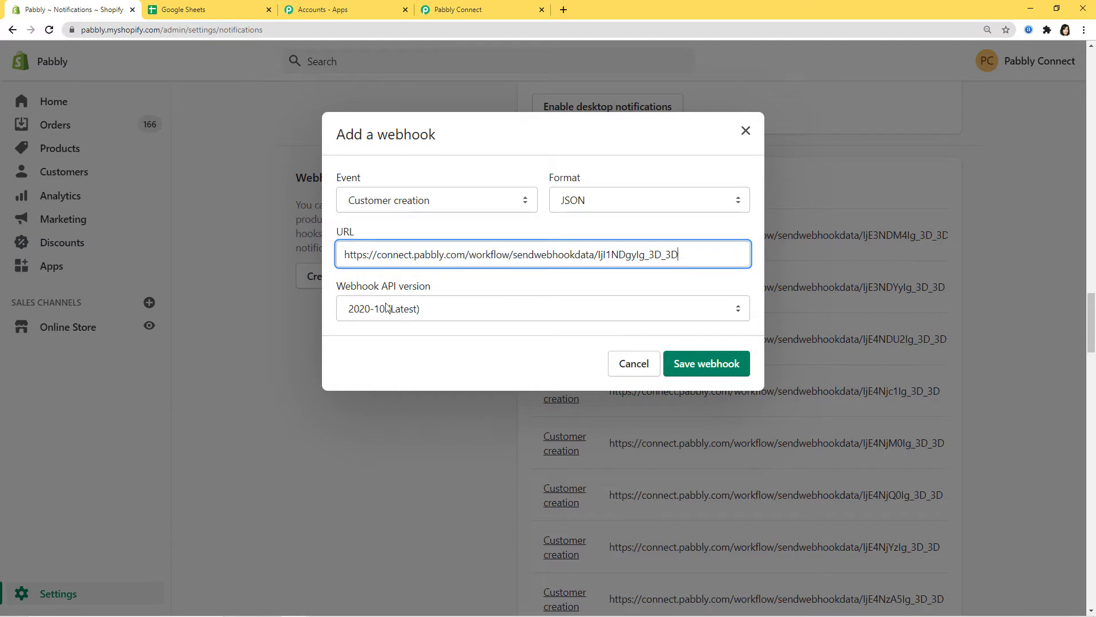
{"action": "left_click", "coordinate": [709, 370]}
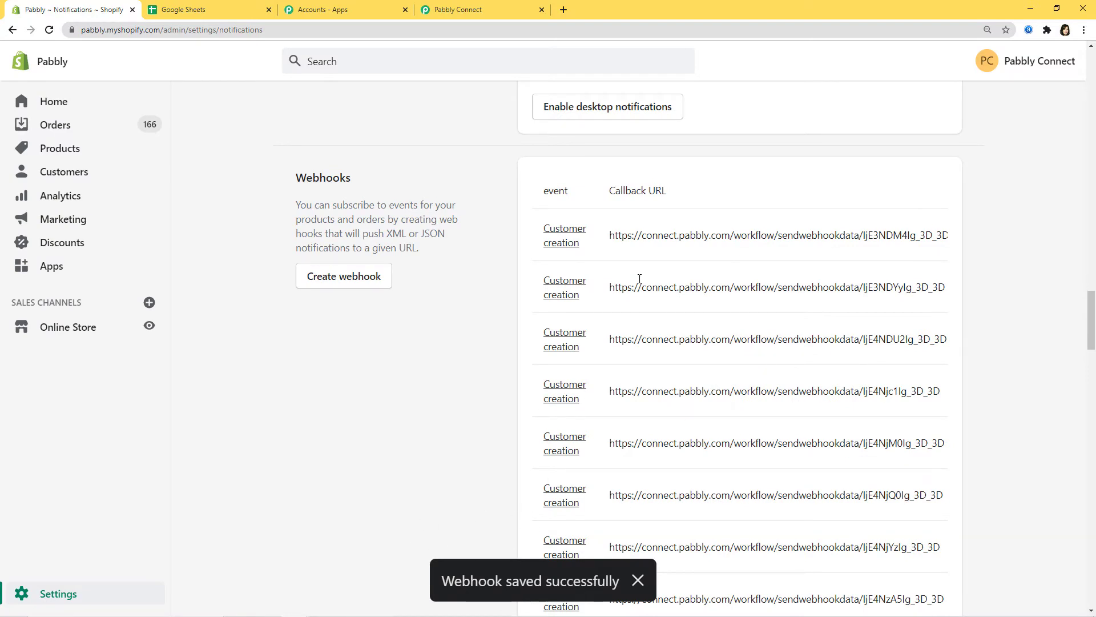
{"action": "left_click", "coordinate": [486, 9]}
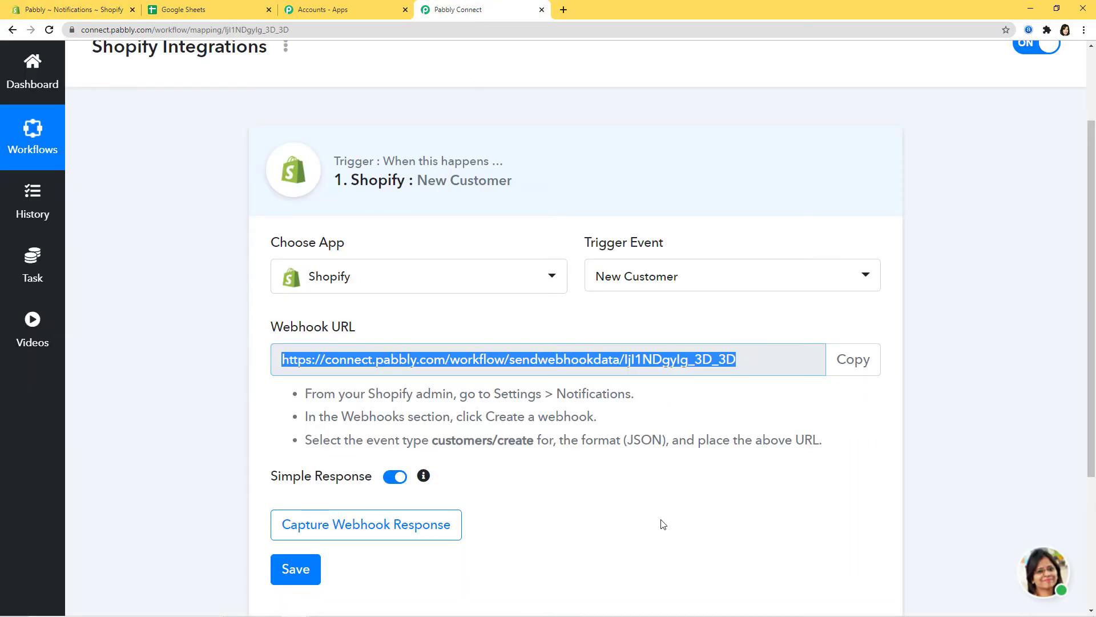
Start Capture Webhook Response on the trigger, then return to Shopify
{"action": "scroll", "coordinate": [661, 521], "scroll_direction": "down", "scroll_amount": 2}
{"action": "left_click", "coordinate": [400, 417]}
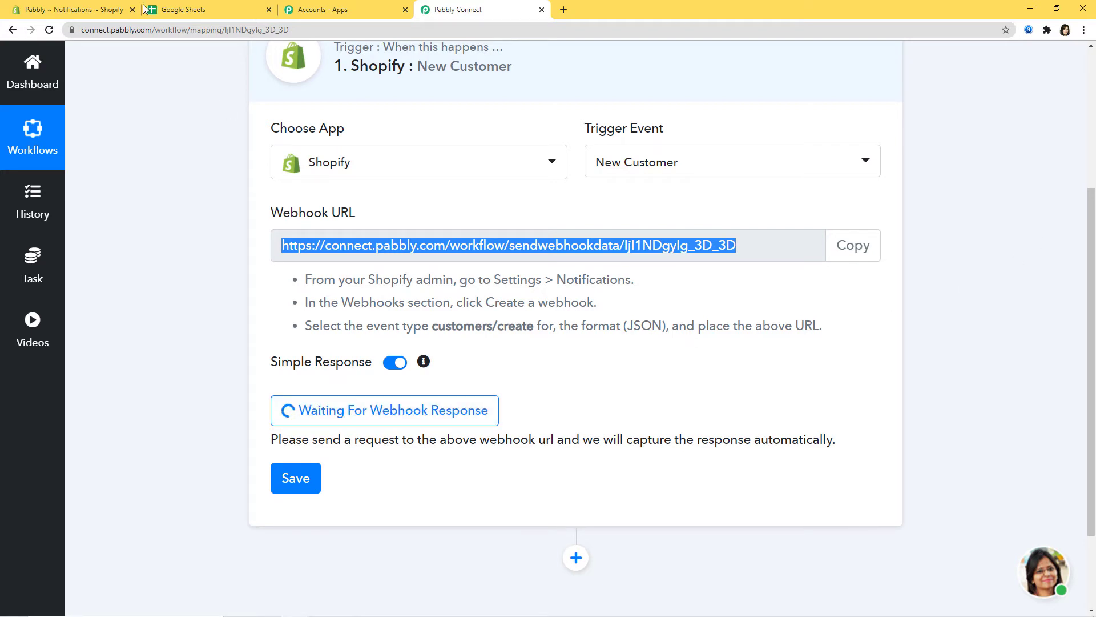
{"action": "left_click", "coordinate": [63, 9]}
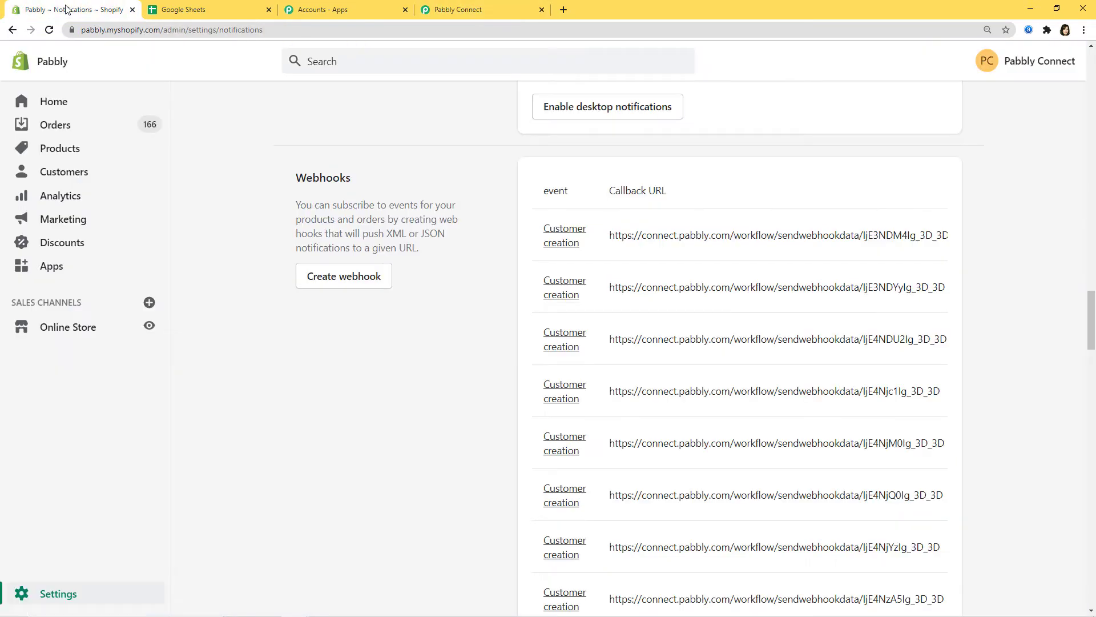
Open the online storefront in a new tab and reach the Create account form
{"action": "right_click", "coordinate": [147, 329]}
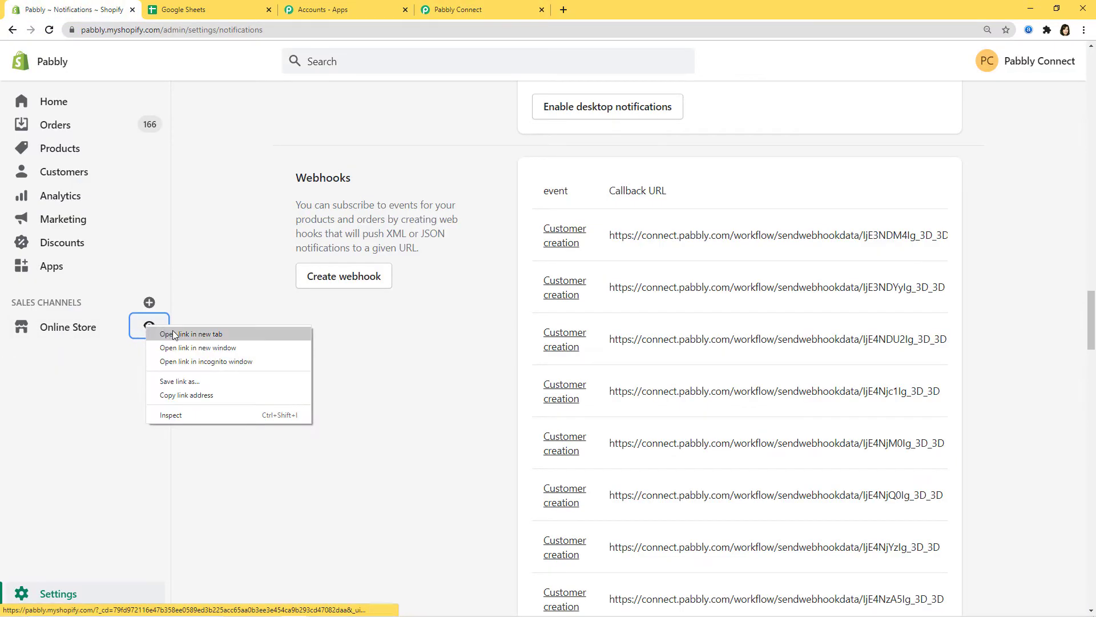
{"action": "left_click", "coordinate": [172, 333]}
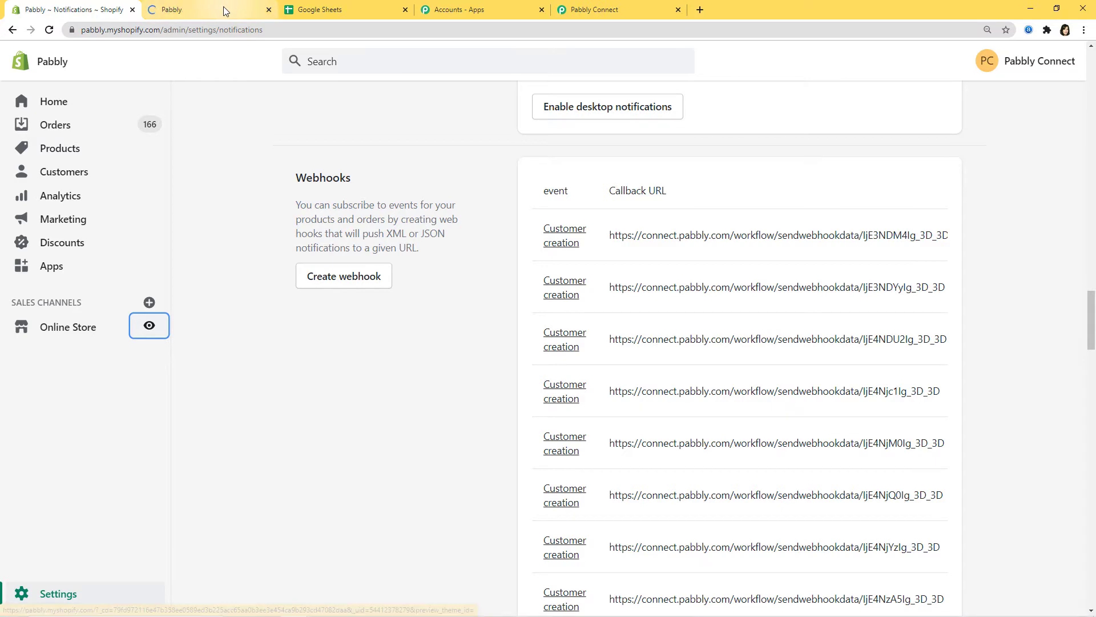
{"action": "left_click", "coordinate": [222, 9]}
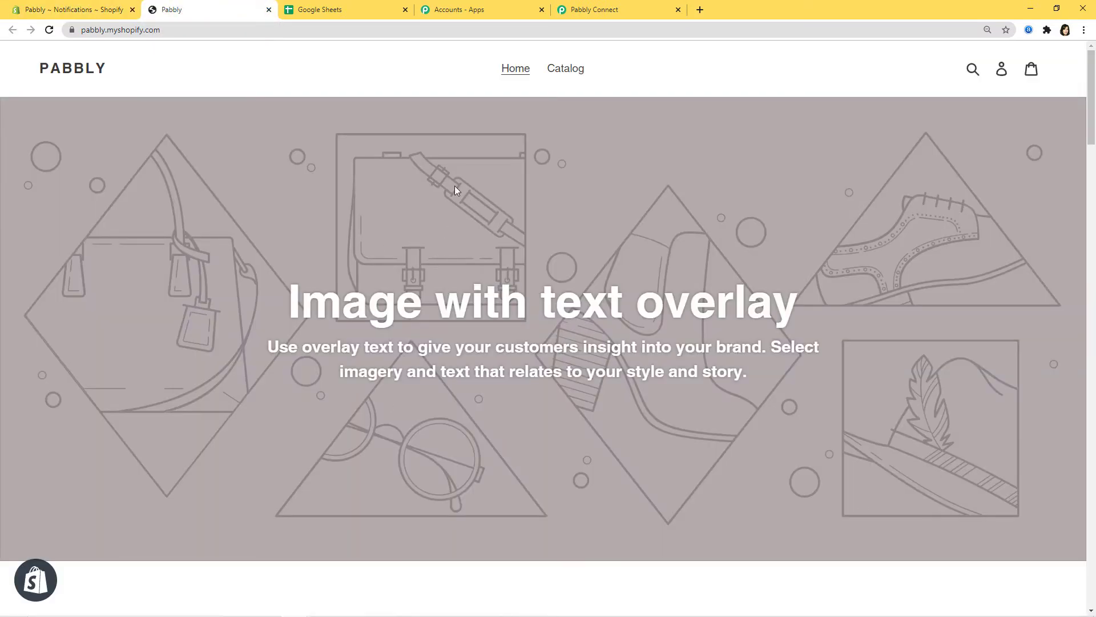
{"action": "left_click", "coordinate": [1003, 72]}
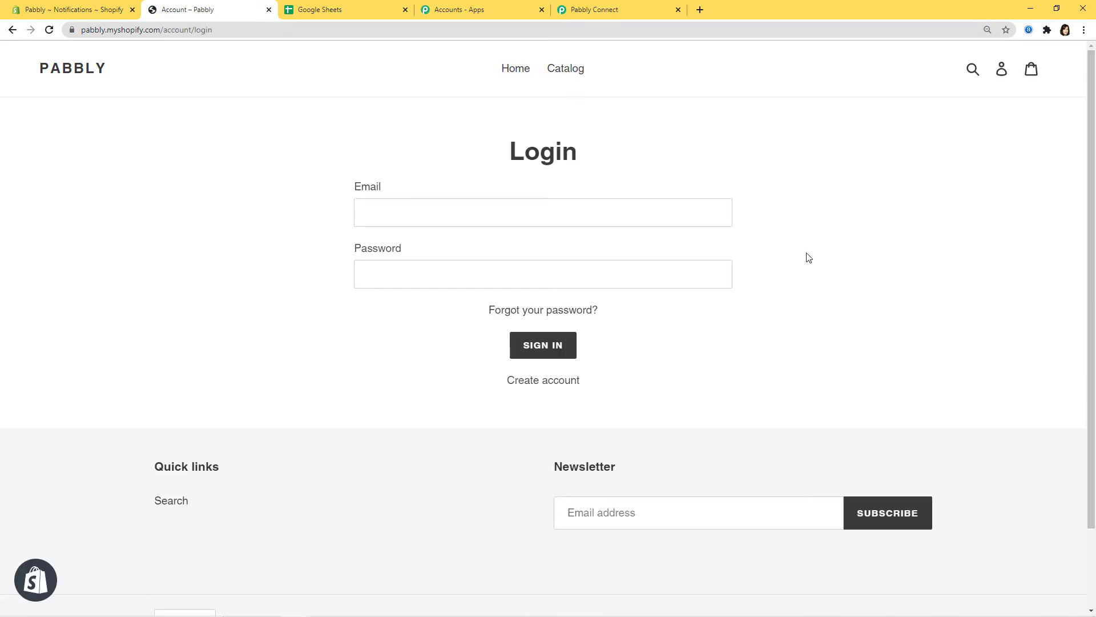
{"action": "left_click", "coordinate": [524, 386]}
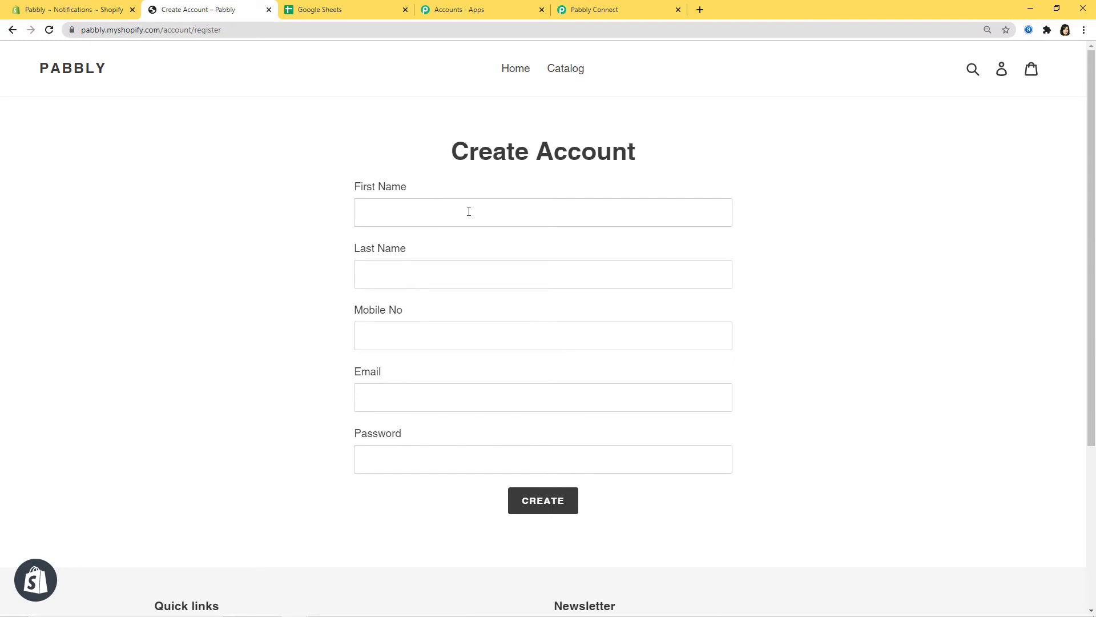
Fill in the test customer's first name, last name, mobile number, e-mail and password
{"action": "left_click", "coordinate": [469, 211]}
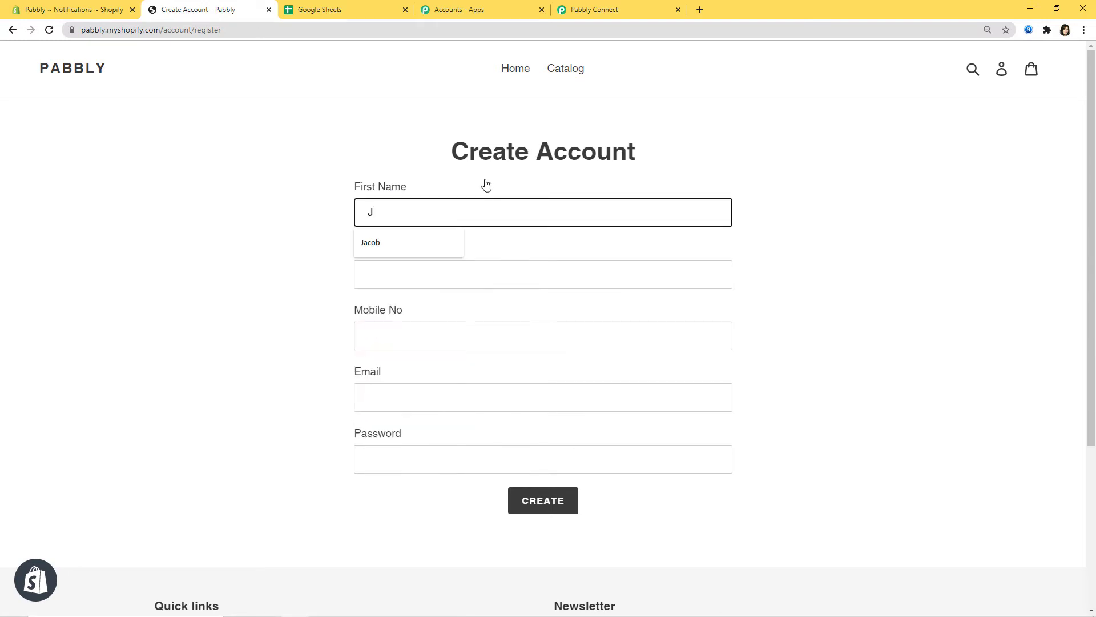
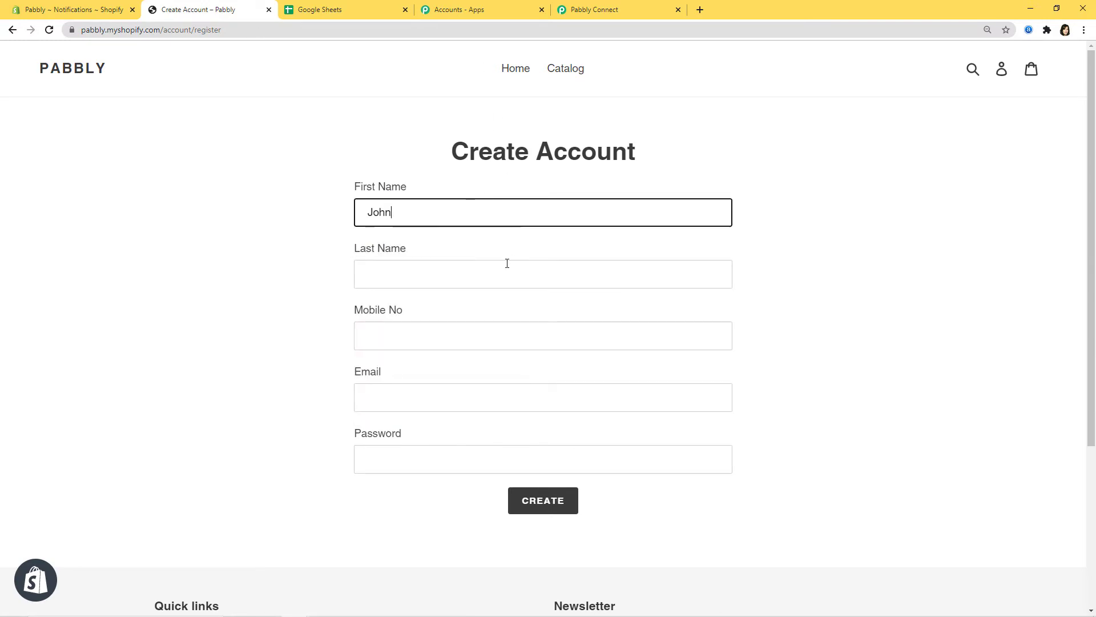
{"action": "left_click", "coordinate": [498, 270]}
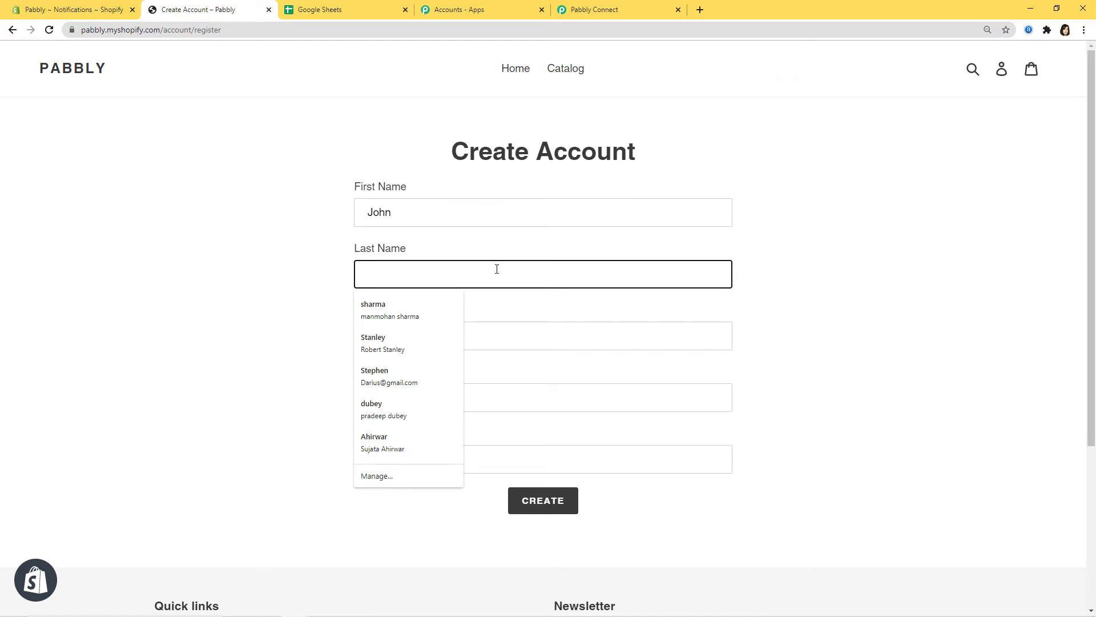
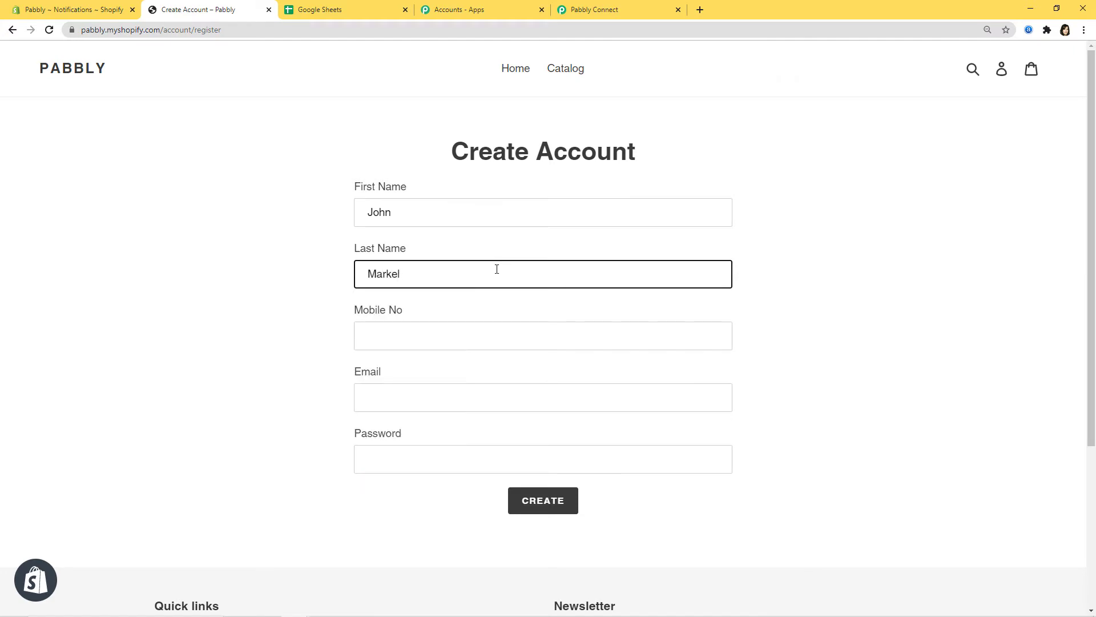
{"action": "left_click", "coordinate": [513, 336]}
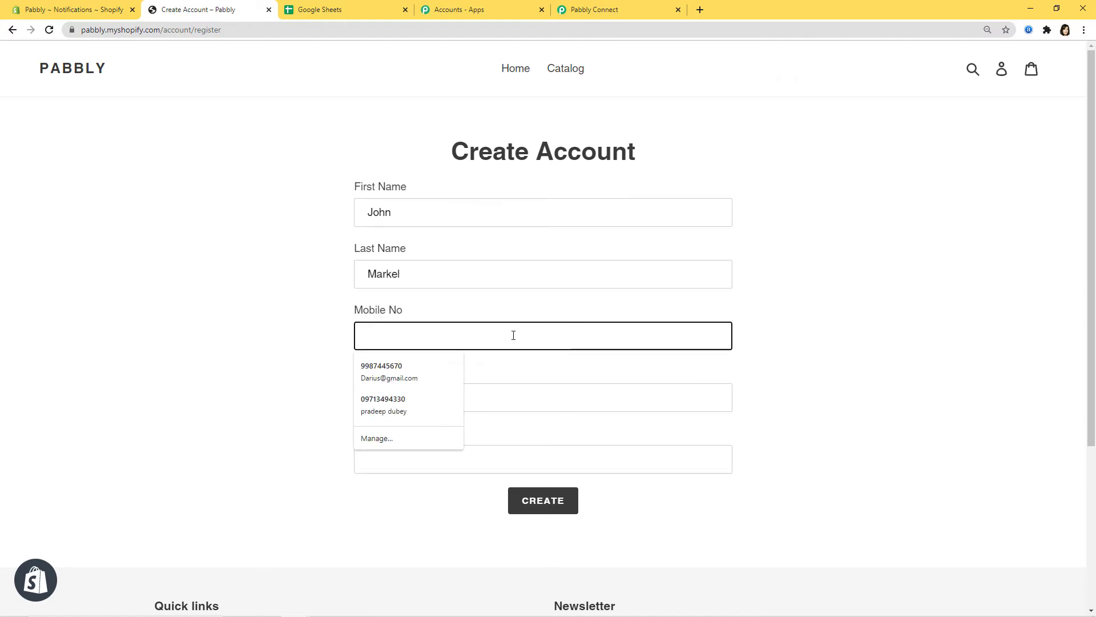
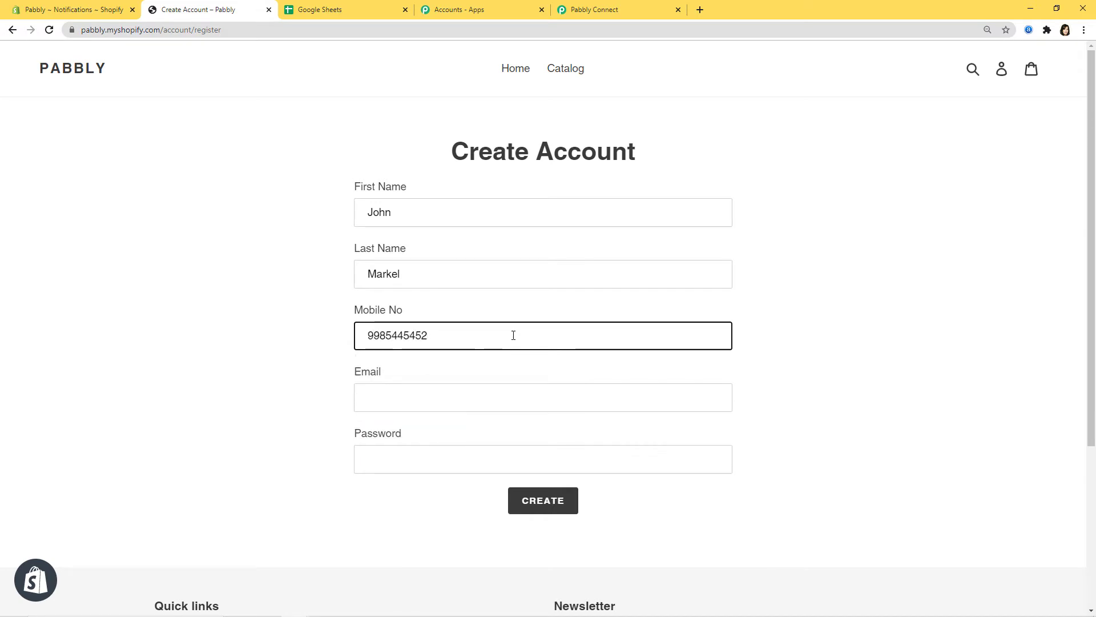
{"action": "left_click", "coordinate": [496, 394]}
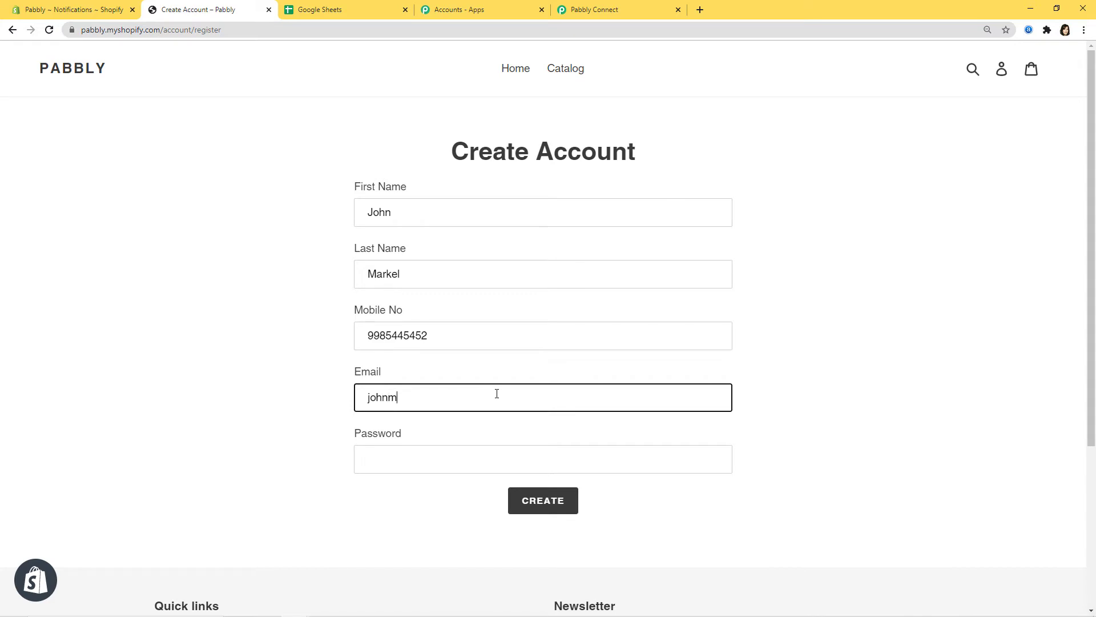
{"action": "left_click", "coordinate": [525, 462]}
{"action": "type", "text": "password"}
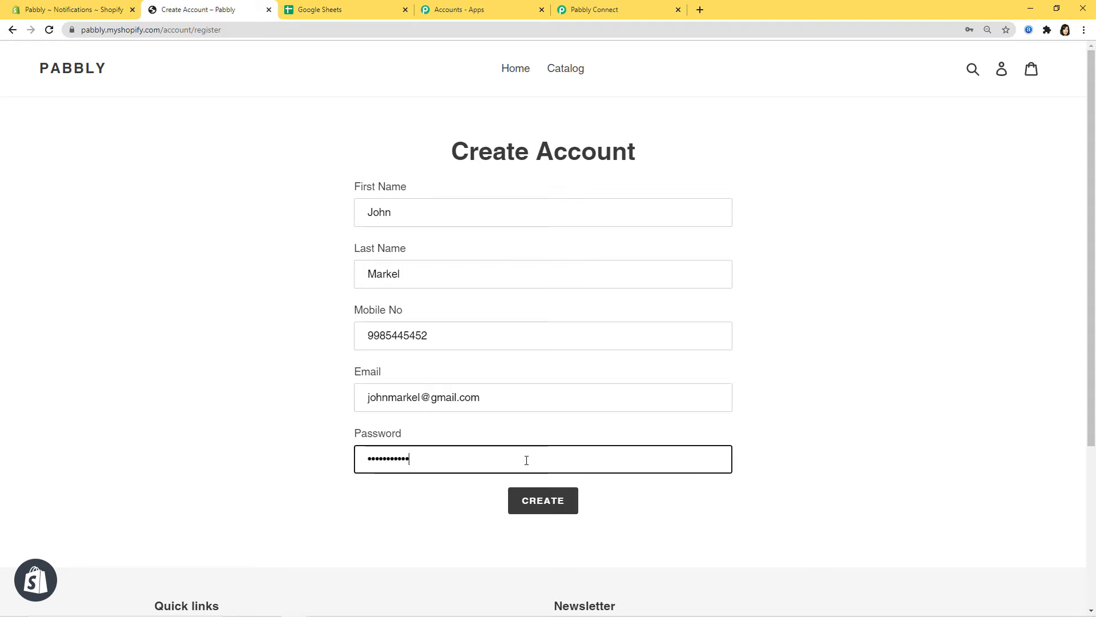
{"action": "type", "text": "3"}
Submit the registration and pass the reCAPTCHA check
{"action": "left_click", "coordinate": [533, 500]}
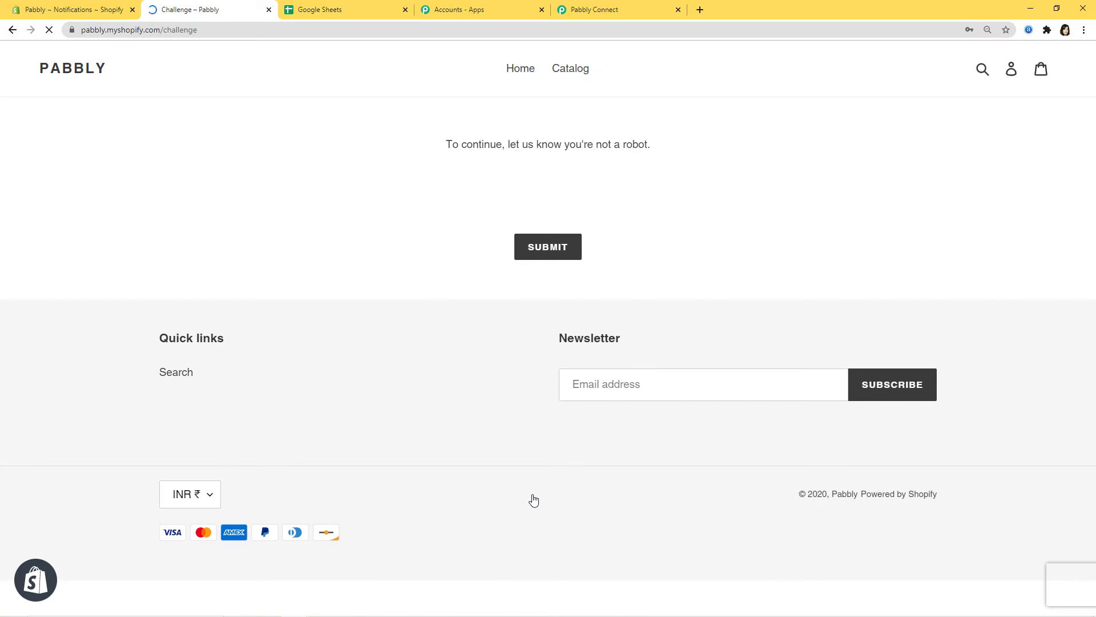
{"action": "left_click", "coordinate": [460, 192]}
{"action": "left_click", "coordinate": [549, 244]}
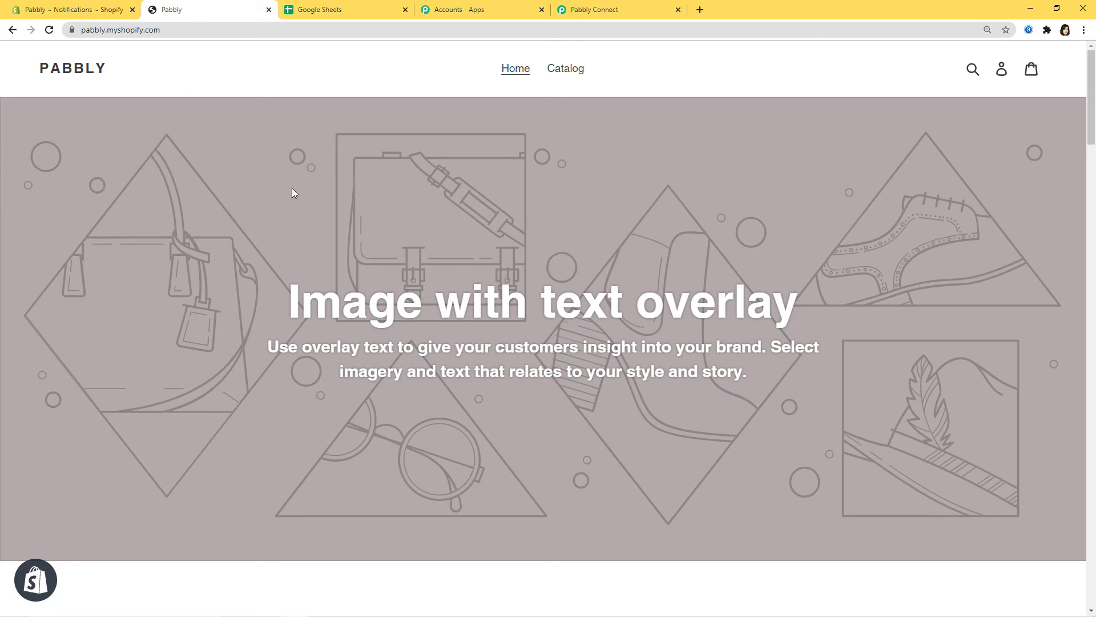
{"action": "left_click", "coordinate": [582, 8]}
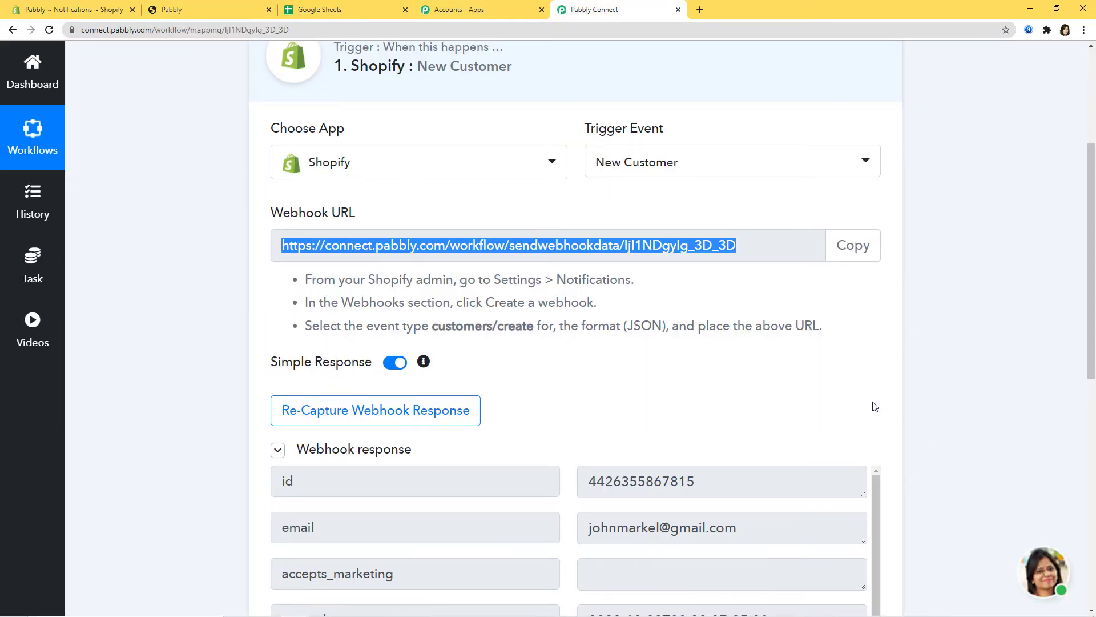
Review the captured customer fields, save the New Customer trigger, and dismiss the confirmation
{"action": "scroll", "coordinate": [956, 411], "scroll_direction": "down", "scroll_amount": 3}
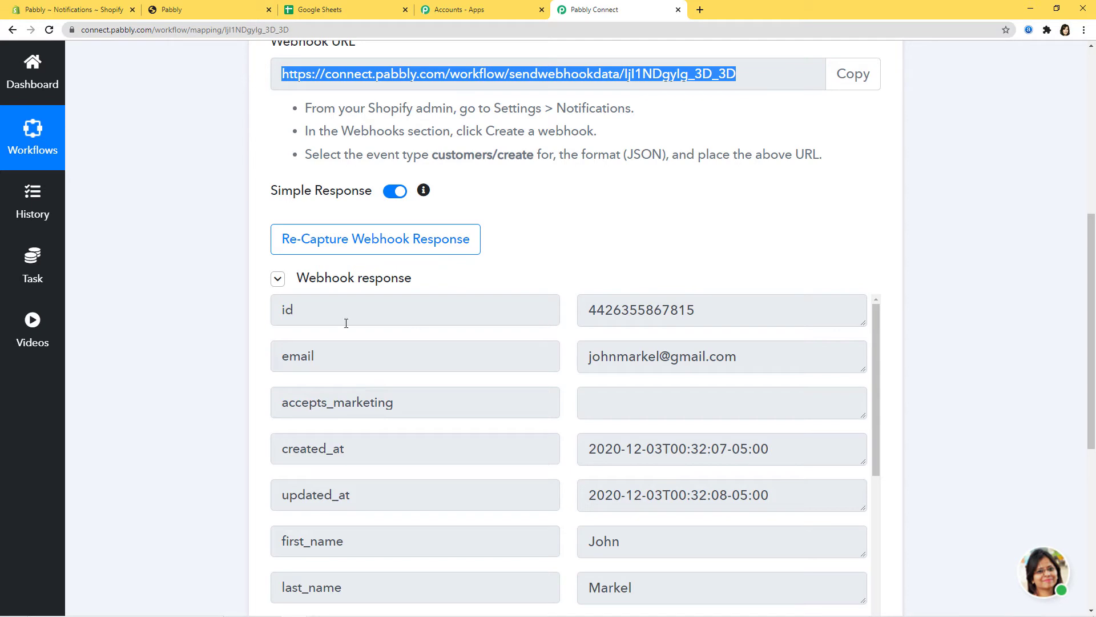
{"action": "scroll", "coordinate": [919, 452], "scroll_direction": "down", "scroll_amount": 3}
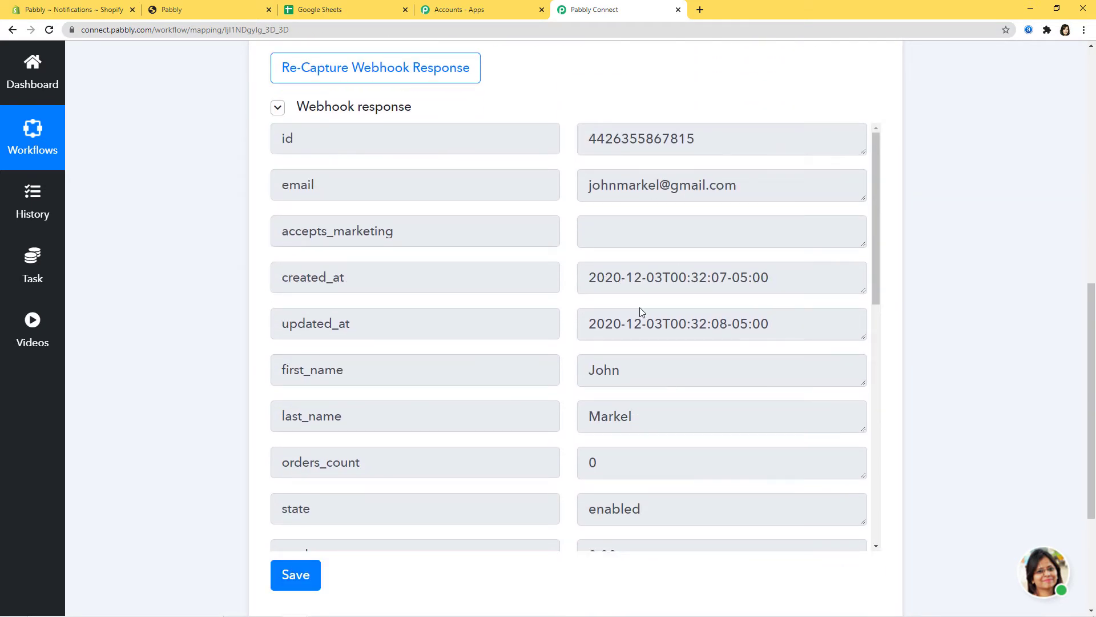
{"action": "left_click_drag", "start_coordinate": [876, 280], "coordinate": [876, 406]}
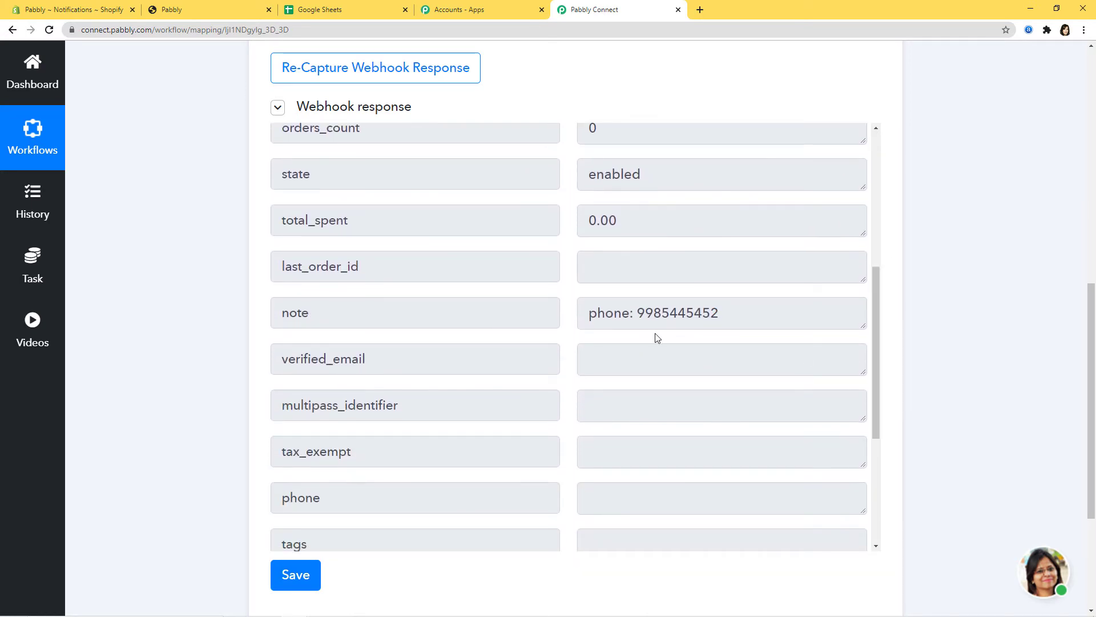
{"action": "left_click_drag", "start_coordinate": [876, 356], "coordinate": [889, 494]}
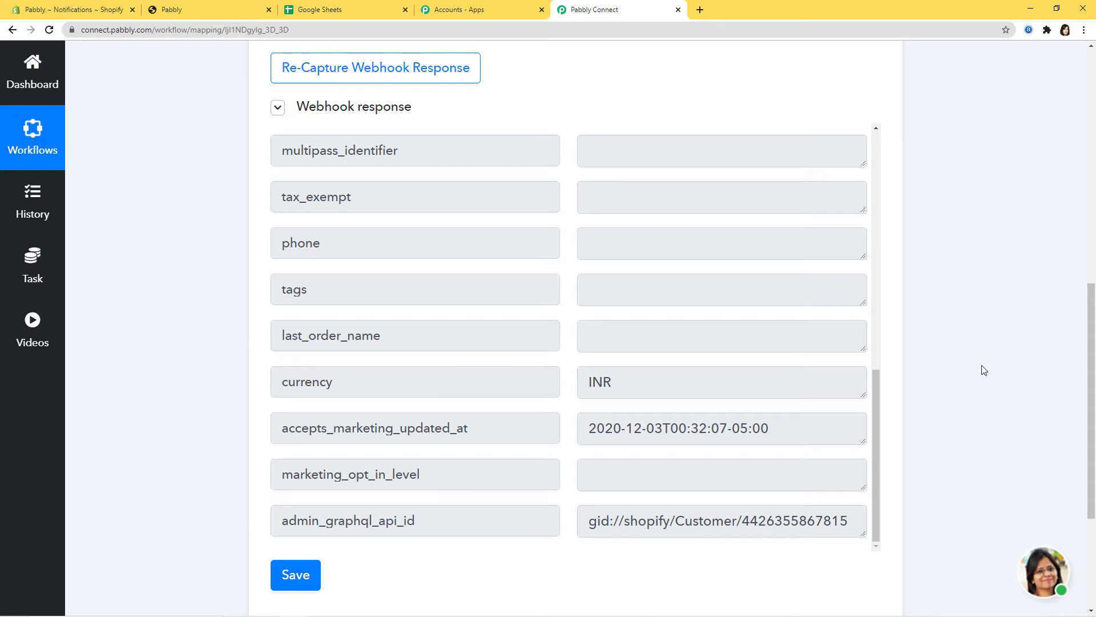
{"action": "scroll", "coordinate": [983, 370], "scroll_direction": "down", "scroll_amount": 2}
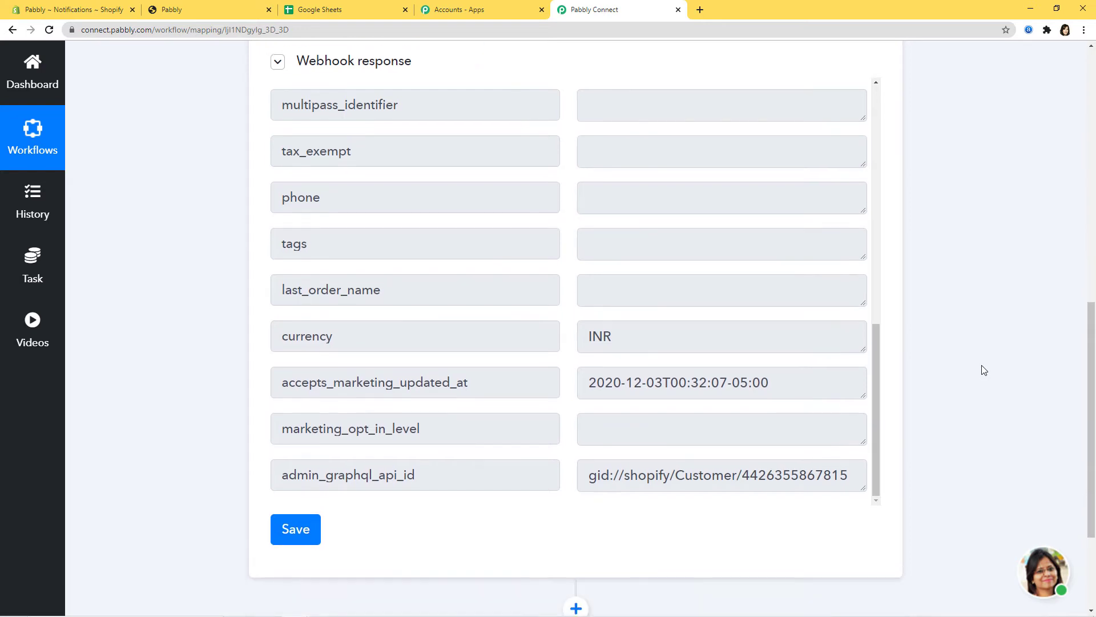
{"action": "left_click", "coordinate": [297, 460]}
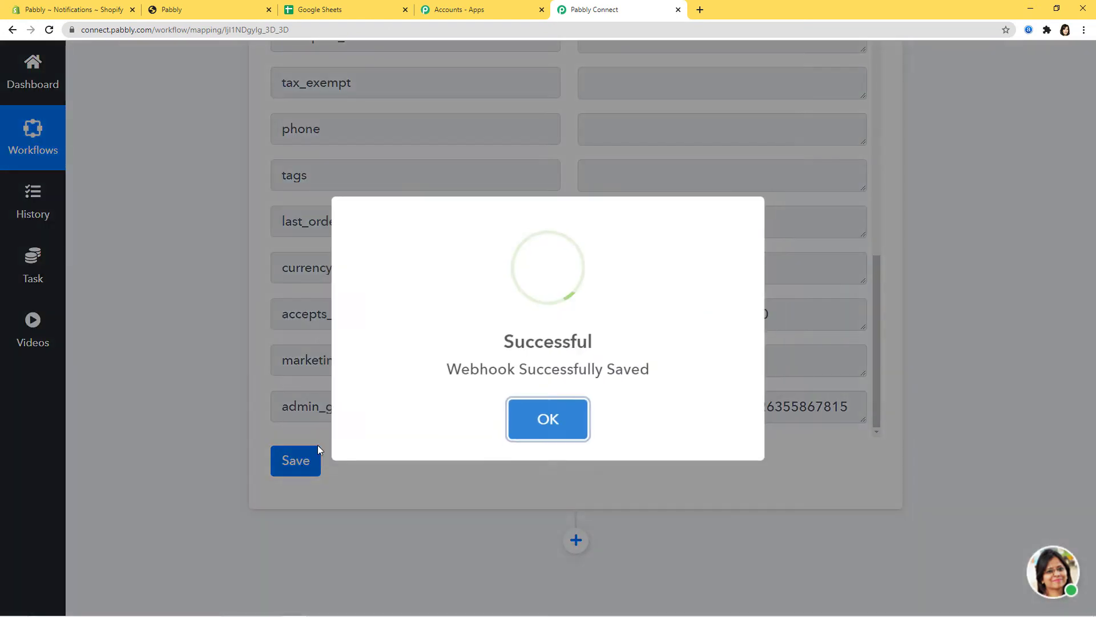
{"action": "left_click", "coordinate": [542, 425]}
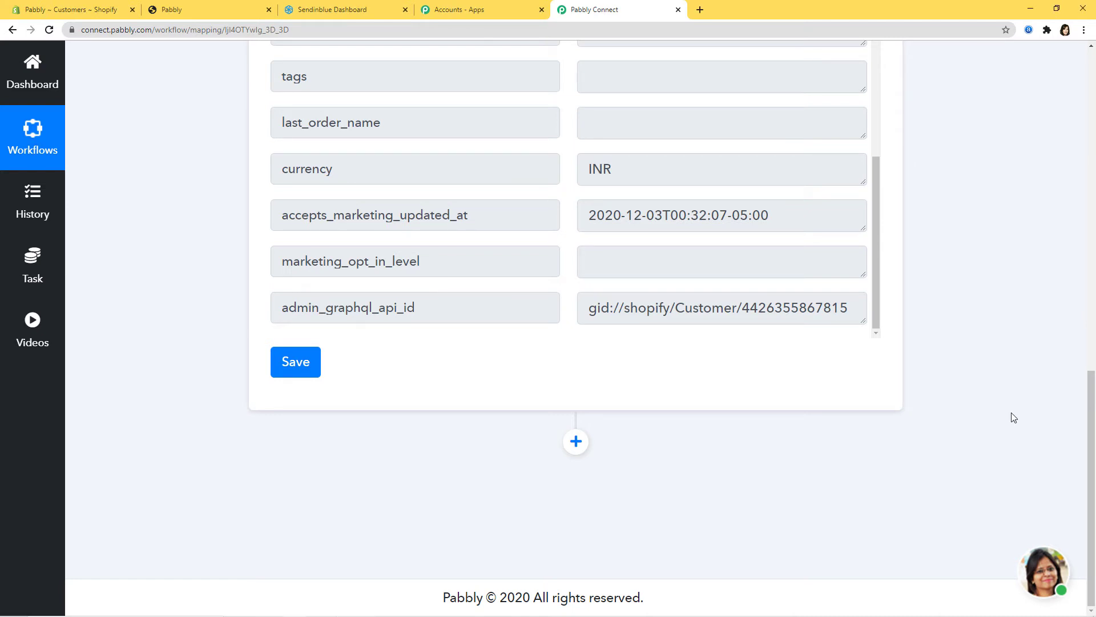
Add an action step after the trigger using the Sendinblue app
{"action": "left_click", "coordinate": [576, 441]}
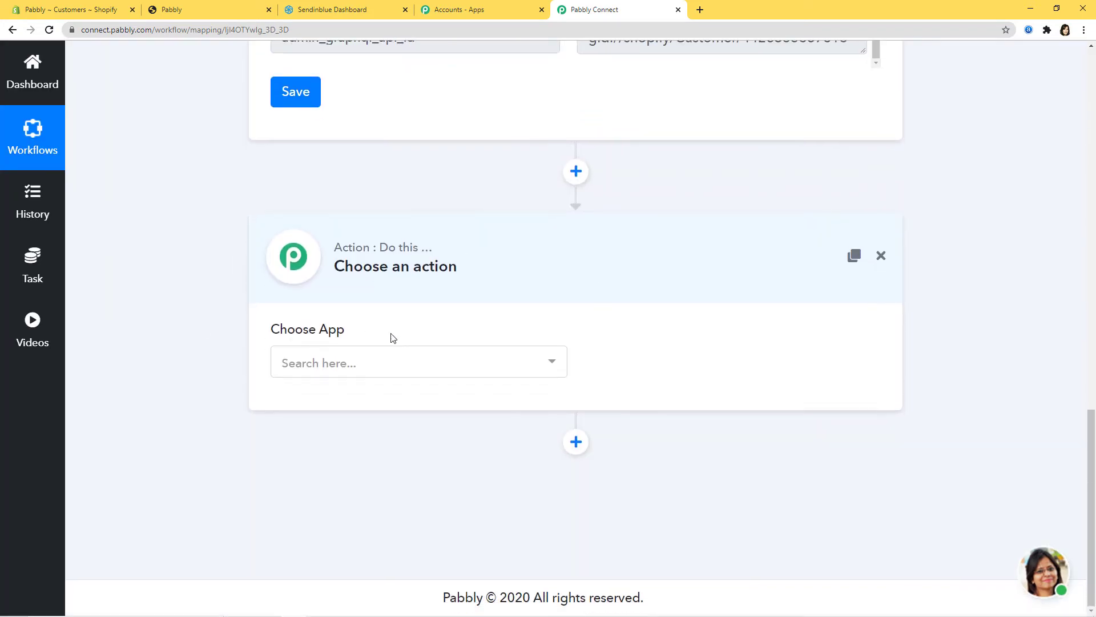
{"action": "left_click", "coordinate": [423, 366]}
{"action": "type", "text": "send"}
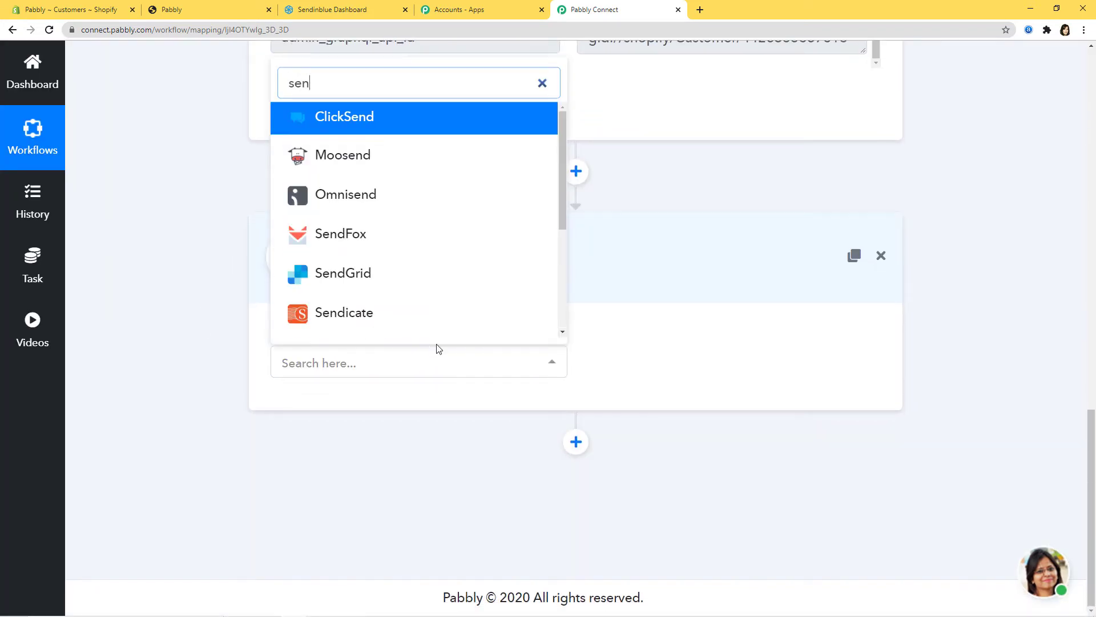
{"action": "type", "text": "i"}
{"action": "left_click", "coordinate": [430, 330]}
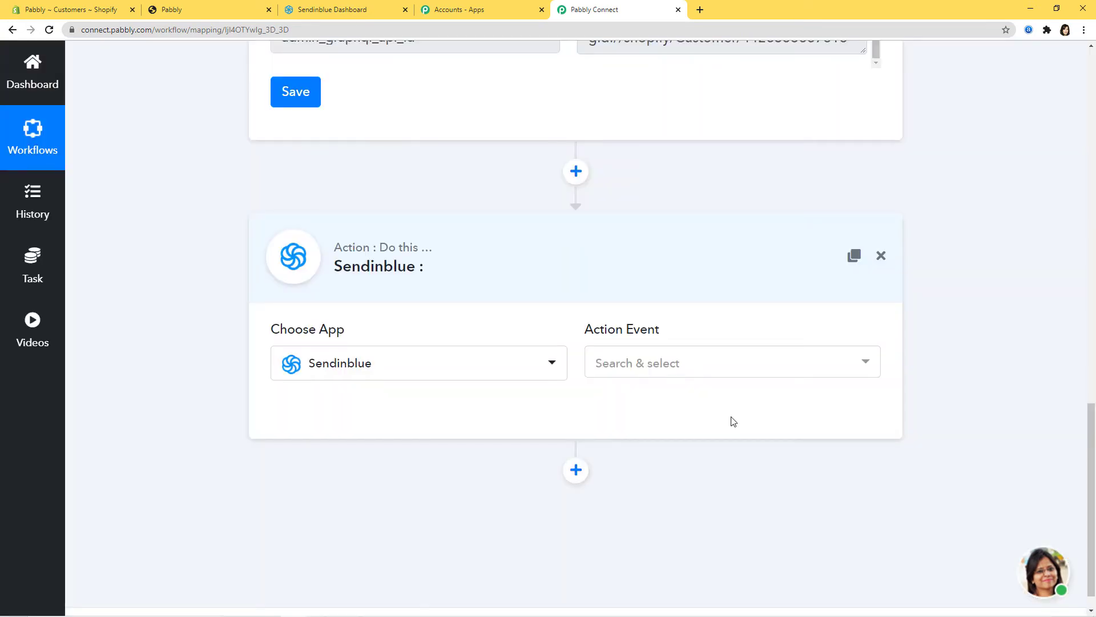
Set the action event to Create a Contact and begin connecting Sendinblue
{"action": "left_click", "coordinate": [716, 369]}
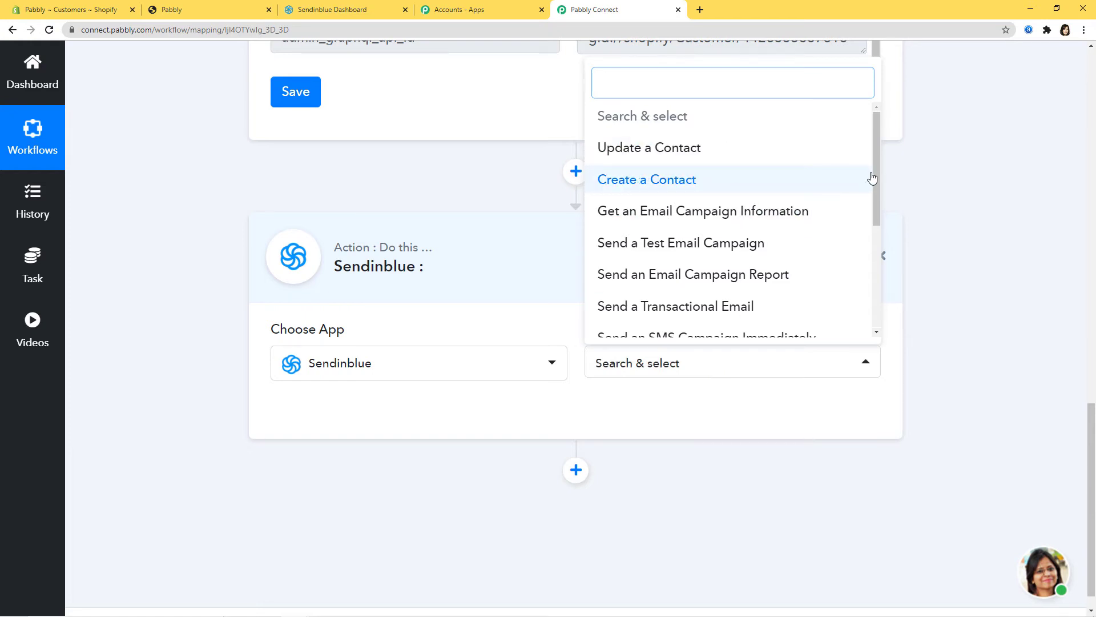
{"action": "mouse_move", "coordinate": [878, 173]}
{"action": "left_mouse_down"}
{"action": "mouse_move", "coordinate": [896, 286]}
{"action": "mouse_move", "coordinate": [897, 164]}
{"action": "left_mouse_up"}
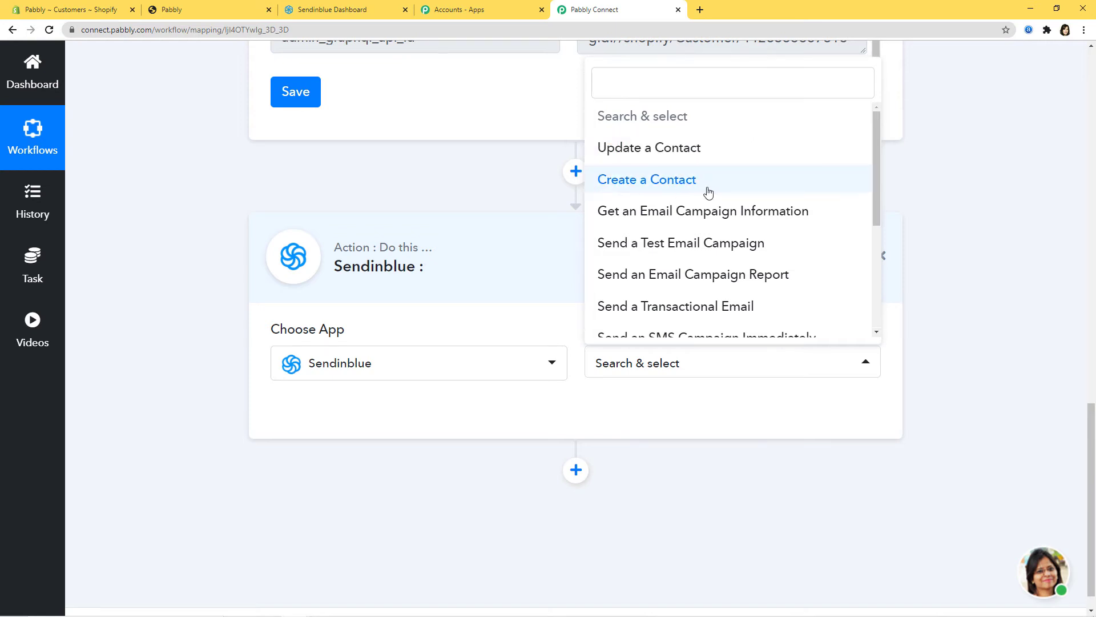
{"action": "left_click", "coordinate": [688, 181]}
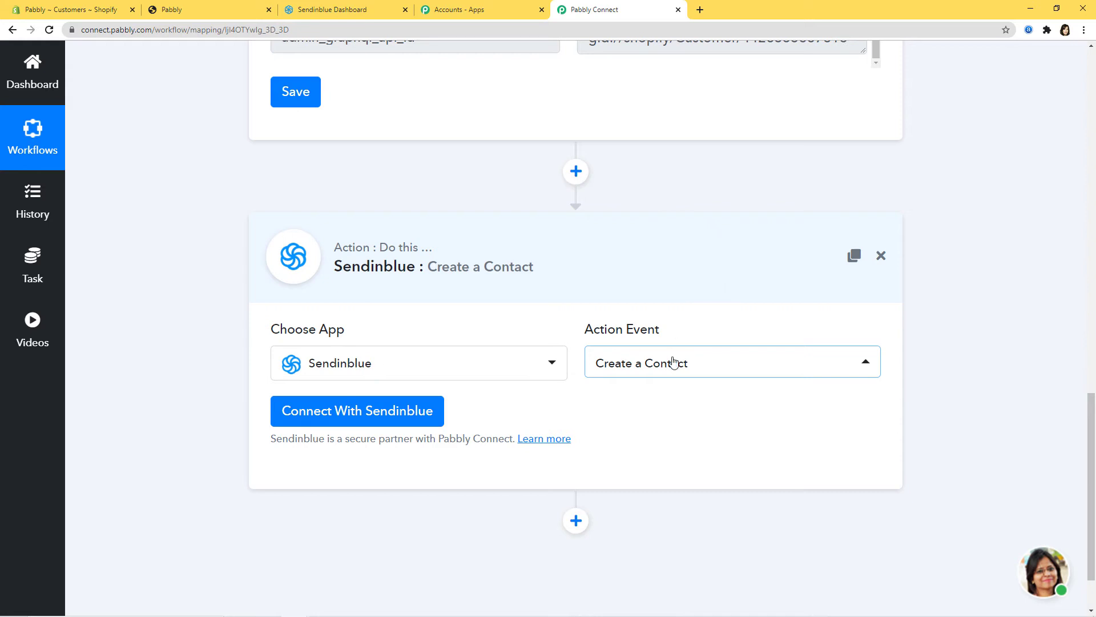
{"action": "left_click", "coordinate": [356, 418]}
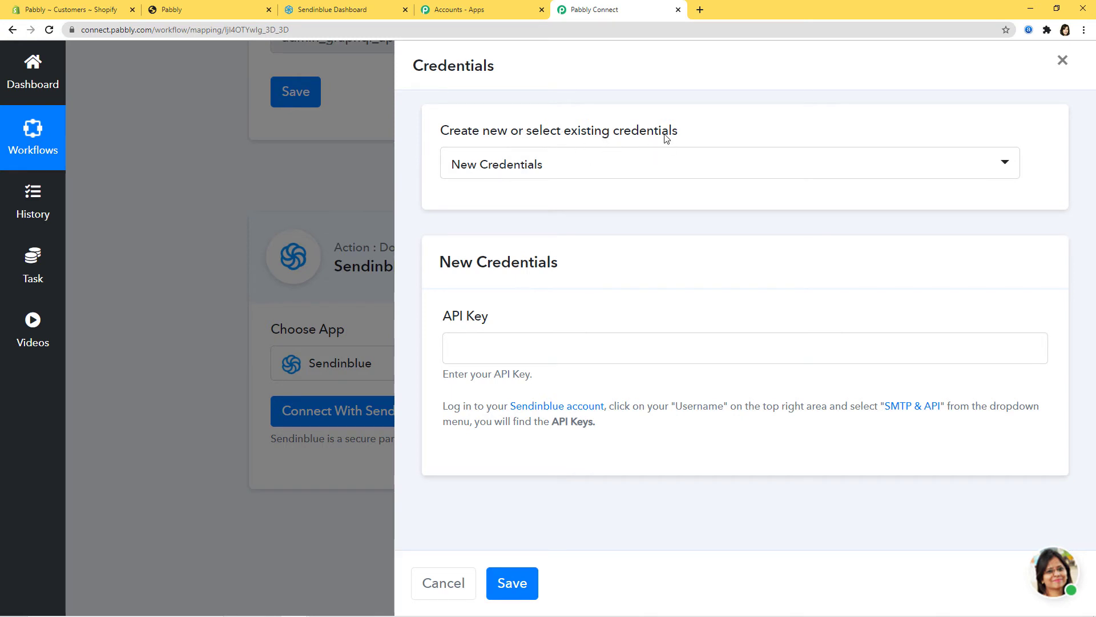
Keep New Credentials, review the API key help text, and go to the Sendinblue dashboard
{"action": "left_click", "coordinate": [630, 168]}
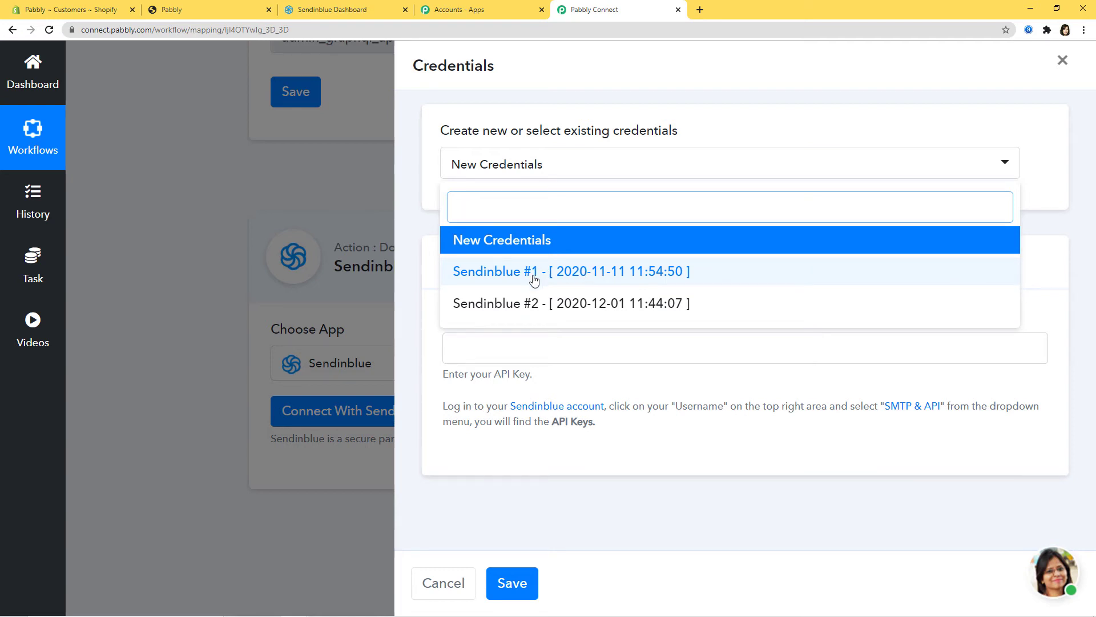
{"action": "left_click", "coordinate": [496, 244]}
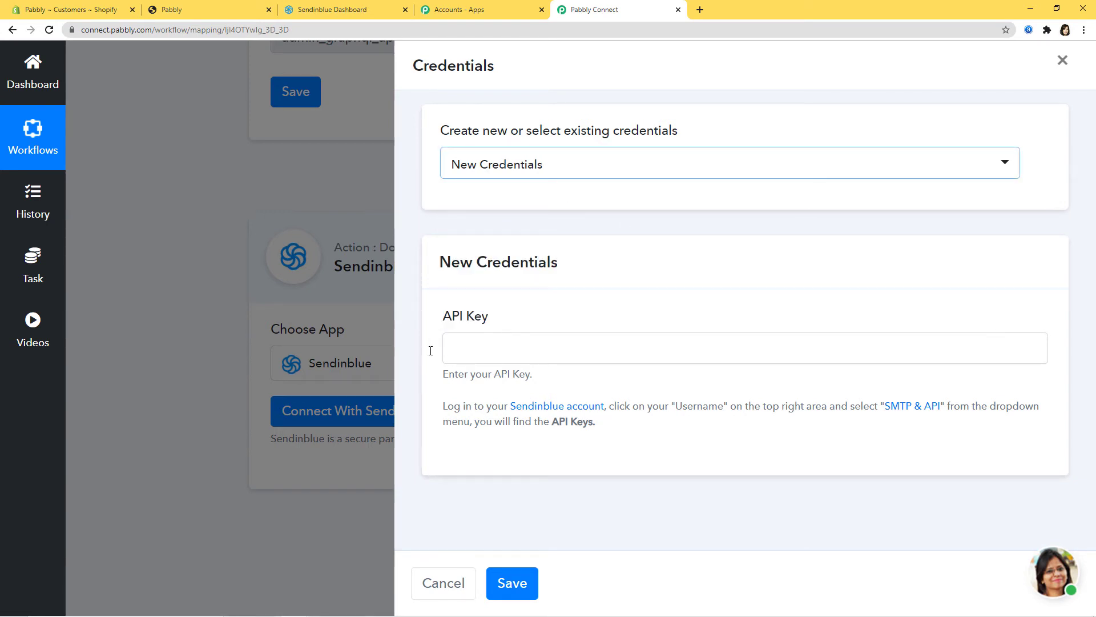
{"action": "left_click_drag", "start_coordinate": [441, 405], "coordinate": [656, 434]}
{"action": "left_click", "coordinate": [656, 434]}
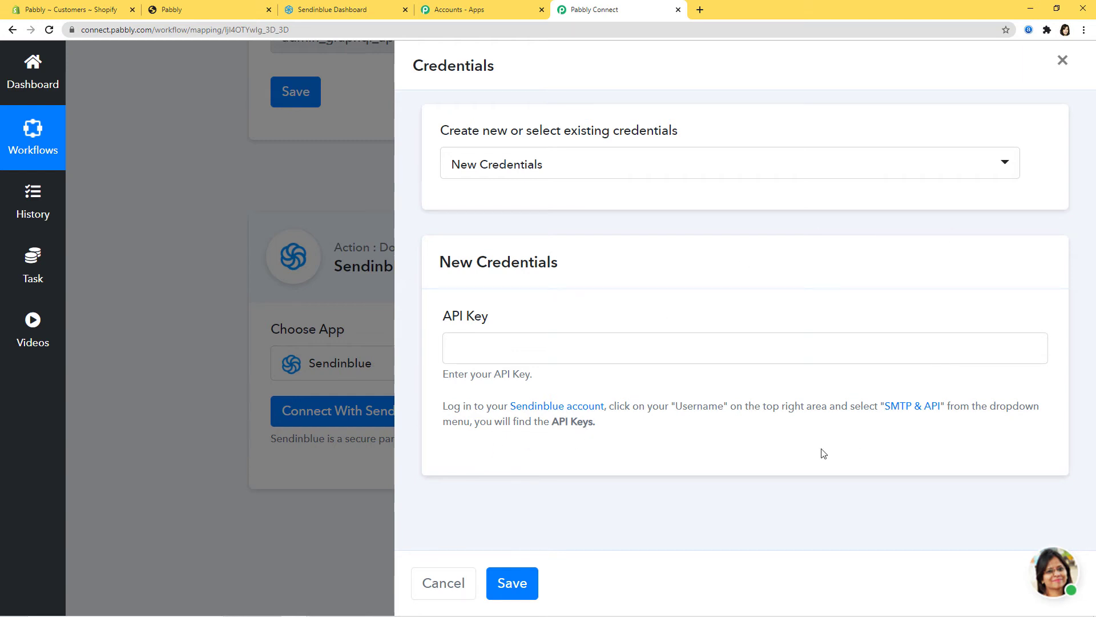
{"action": "left_click", "coordinate": [323, 11]}
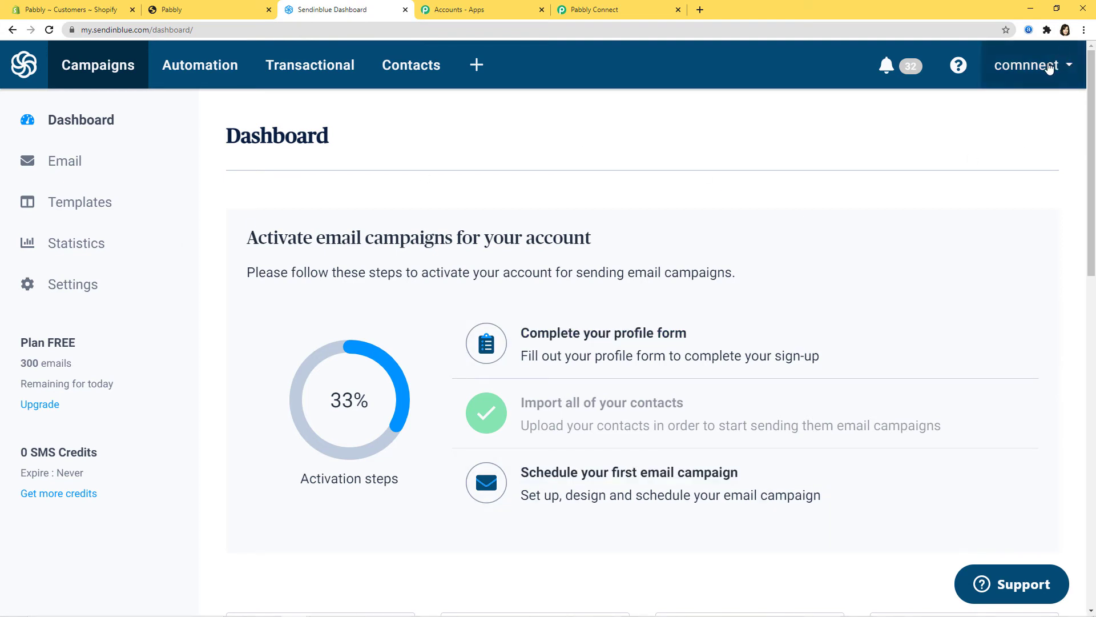
Copy the v3 API key from Sendinblue's SMTP & API page for Pabbly's API Key field
{"action": "left_click", "coordinate": [1051, 67]}
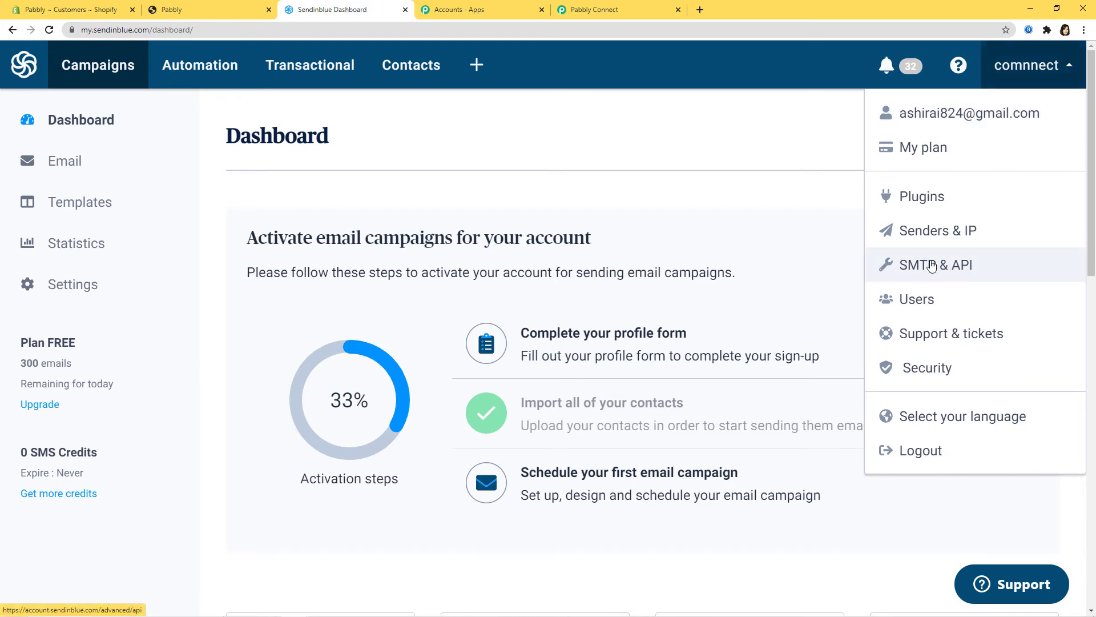
{"action": "left_click", "coordinate": [931, 266]}
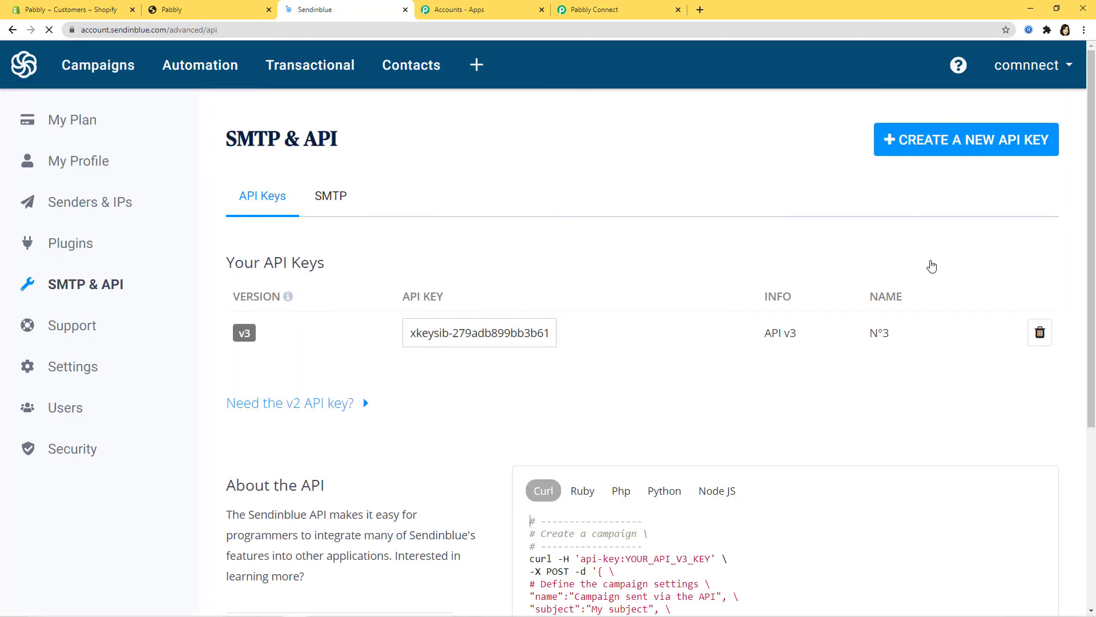
{"action": "scroll", "coordinate": [857, 266], "scroll_direction": "down", "scroll_amount": 2}
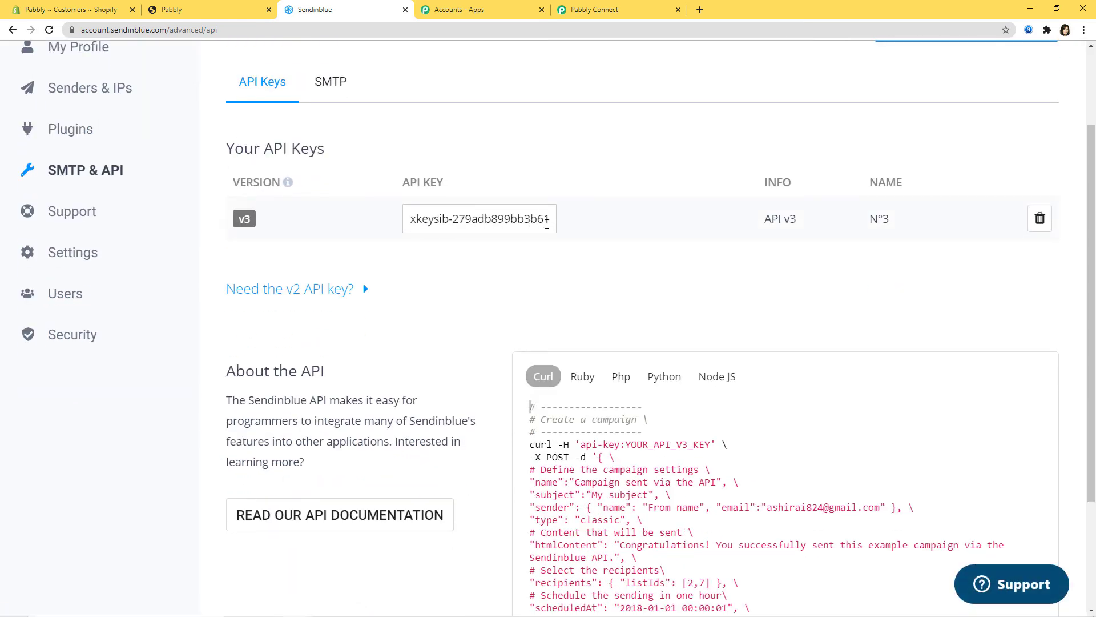
{"action": "left_click_drag", "start_coordinate": [411, 218], "coordinate": [620, 236]}
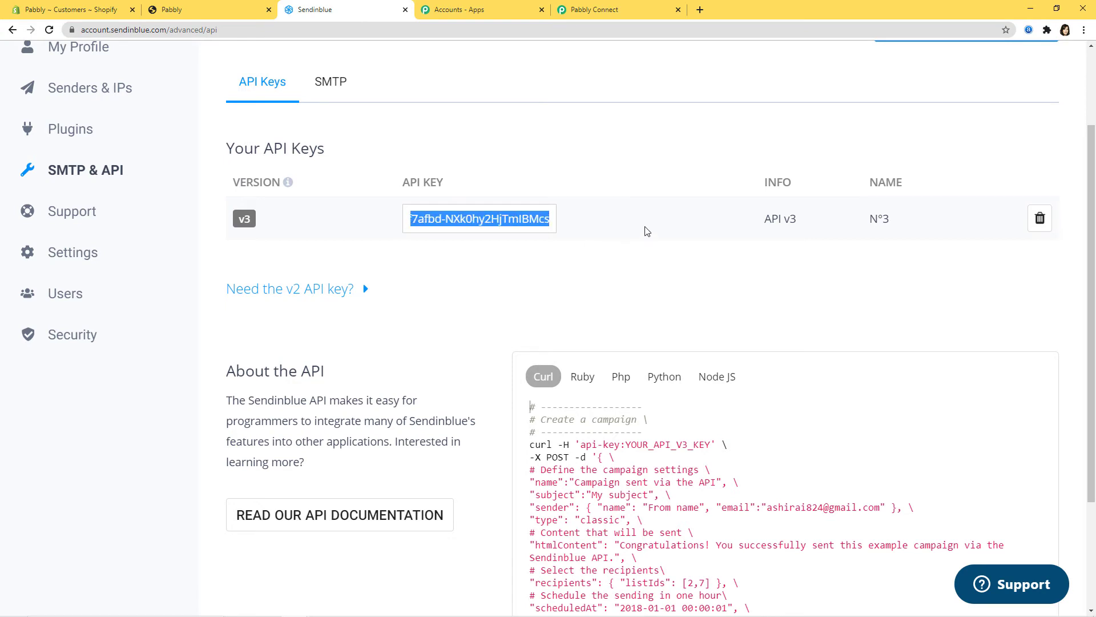
{"action": "left_click", "coordinate": [582, 9]}
{"action": "right_click", "coordinate": [460, 341]}
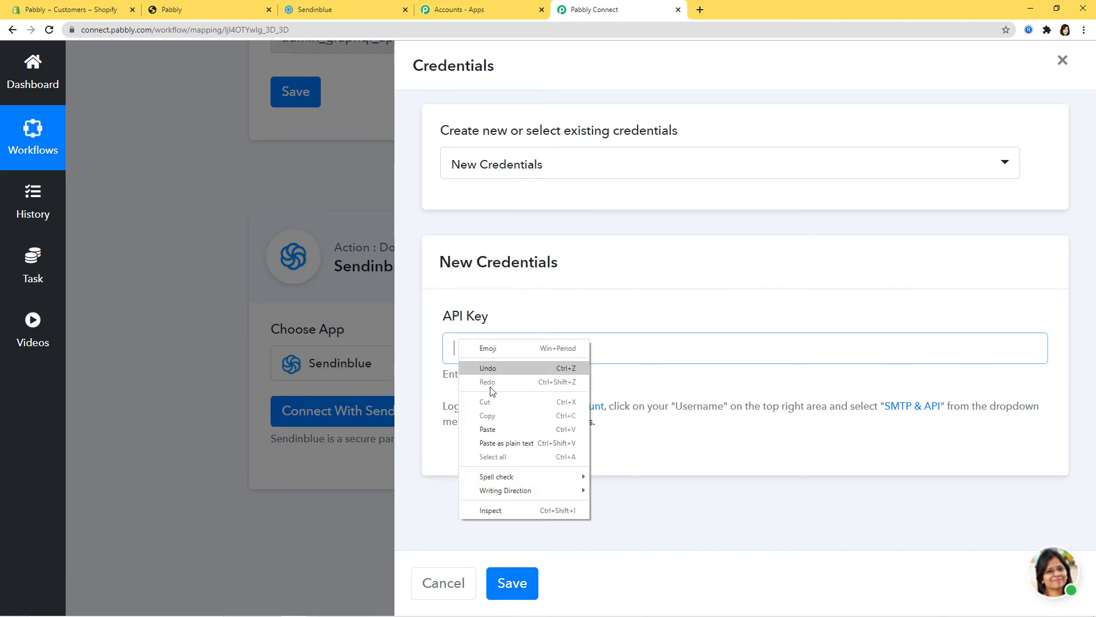
Paste the v3 API key into the API Key field and save the Sendinblue connection
{"action": "left_click", "coordinate": [520, 430]}
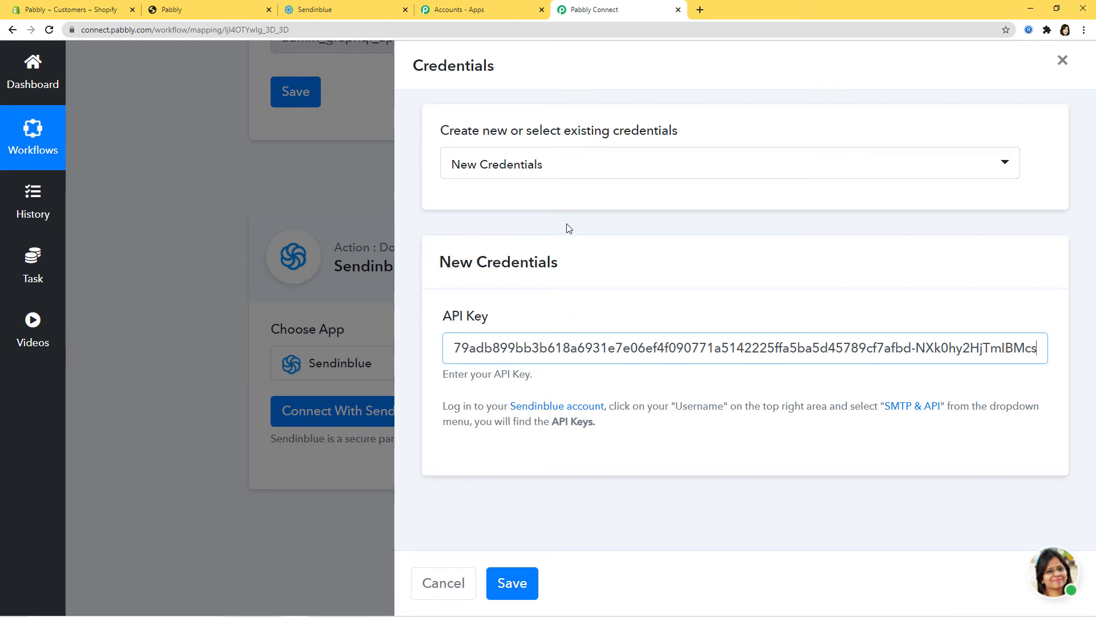
{"action": "left_click", "coordinate": [517, 583]}
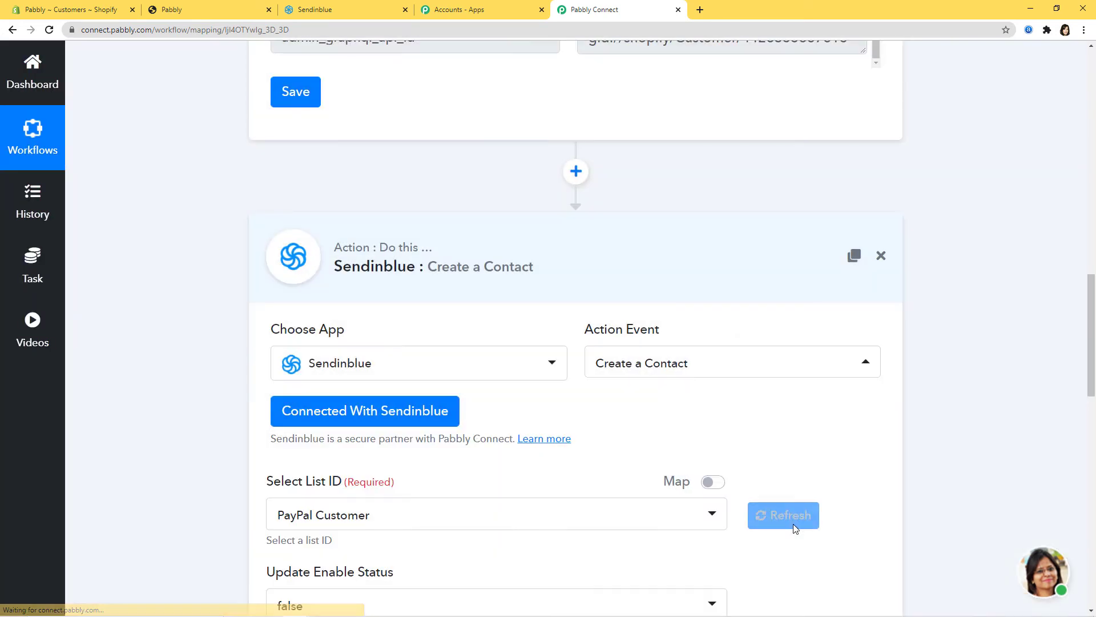
{"action": "scroll", "coordinate": [951, 384], "scroll_direction": "down", "scroll_amount": 5}
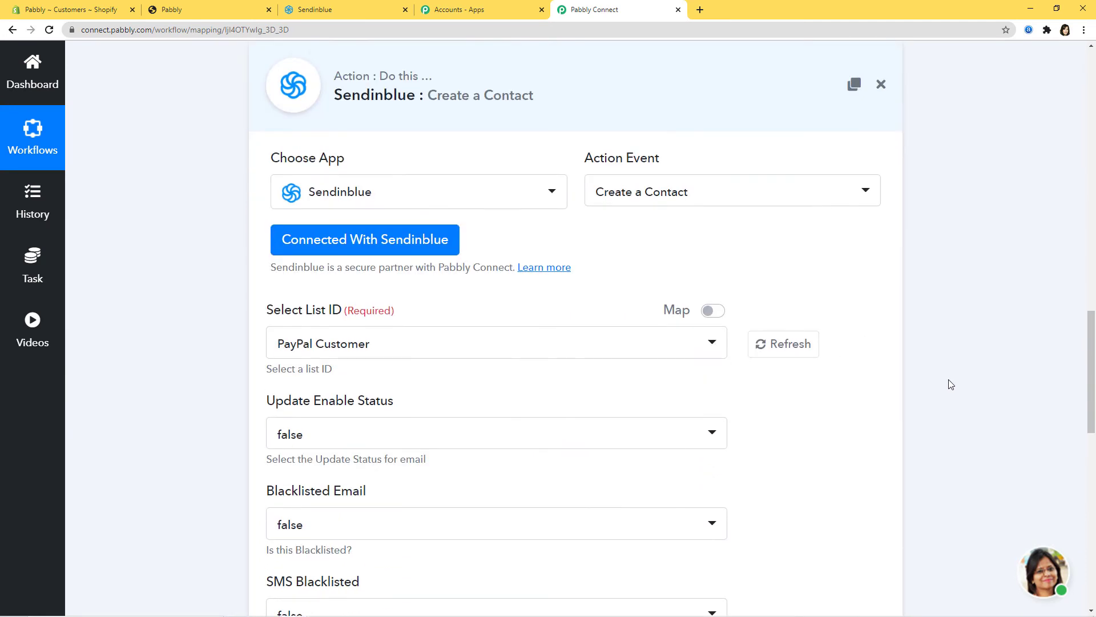
{"action": "scroll", "coordinate": [903, 401], "scroll_direction": "down", "scroll_amount": 7}
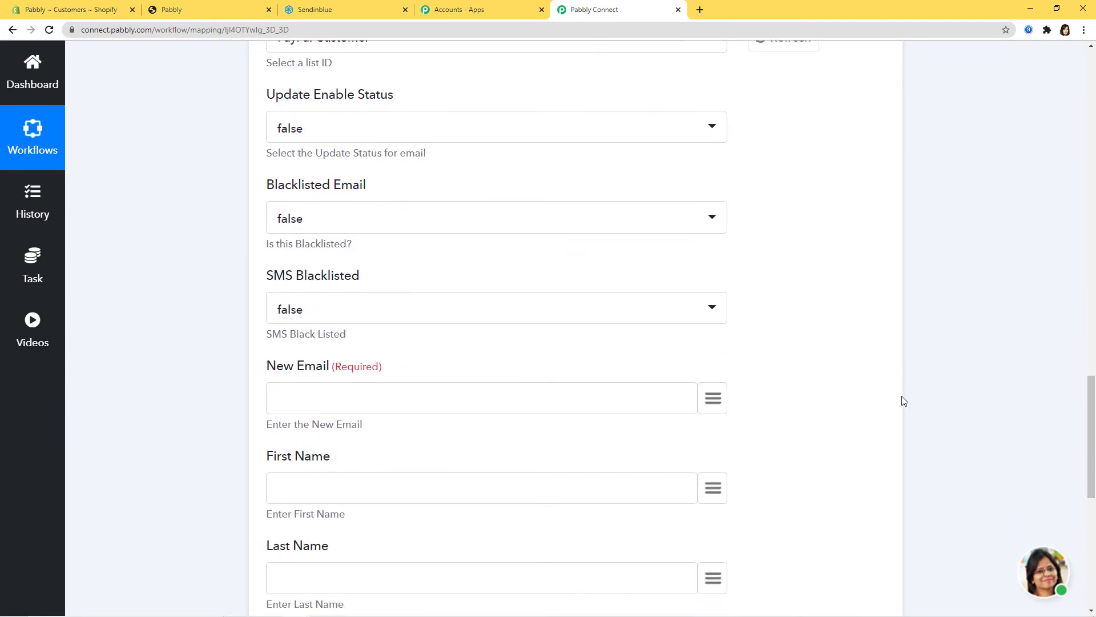
{"action": "scroll", "coordinate": [1065, 416], "scroll_direction": "up", "scroll_amount": 17}
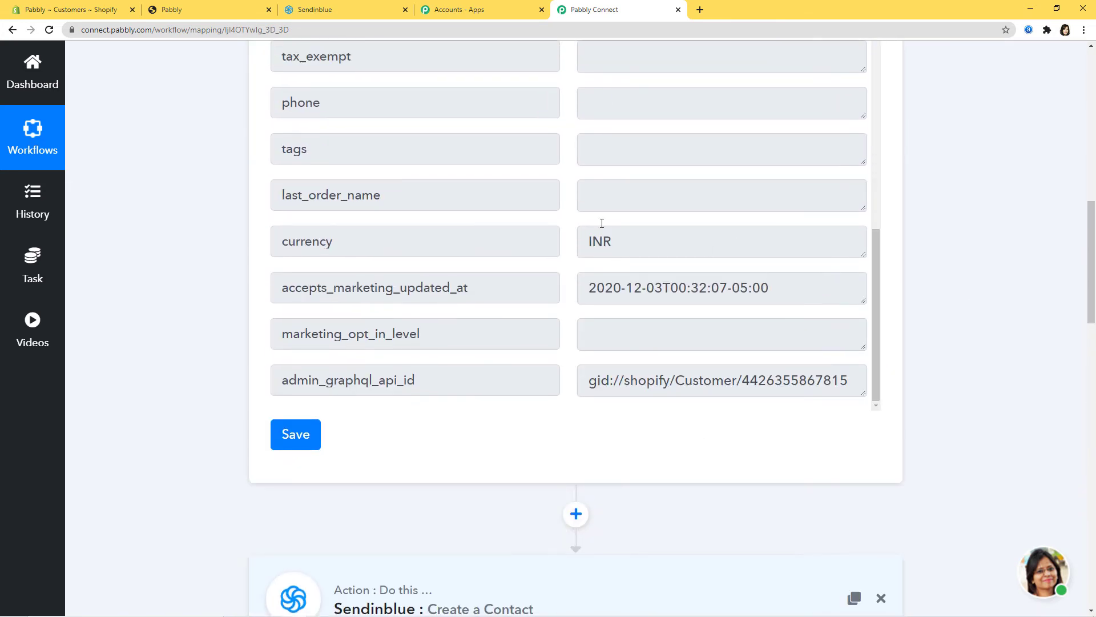
{"action": "scroll", "coordinate": [1039, 400], "scroll_direction": "down", "scroll_amount": 10}
{"action": "scroll", "coordinate": [1040, 399], "scroll_direction": "down", "scroll_amount": 2}
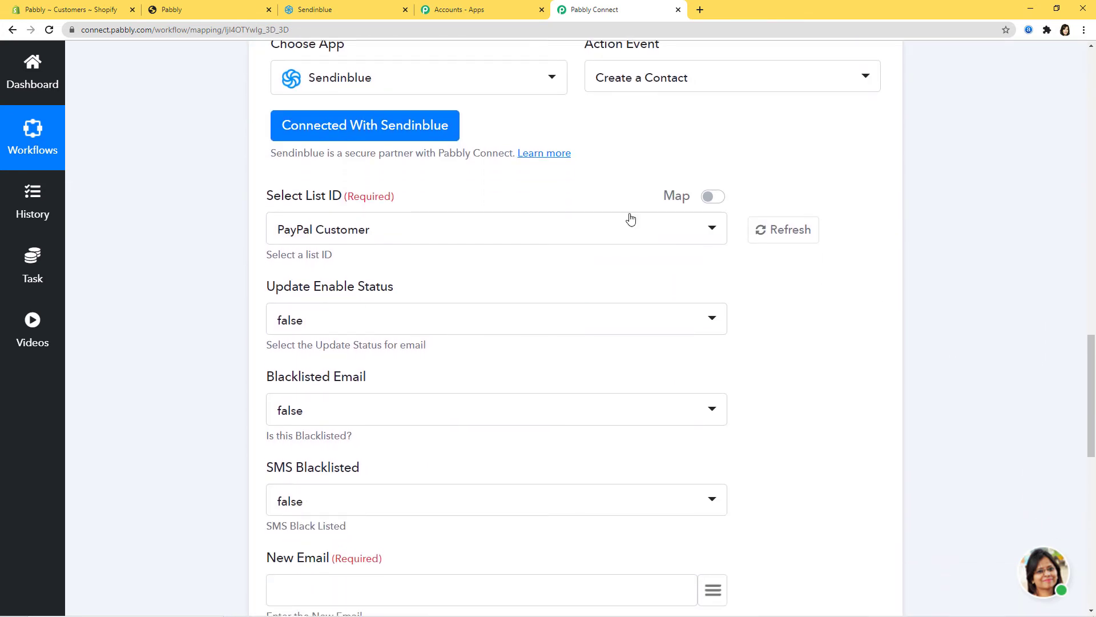
View the existing contact lists under Sendinblue's Contacts section
{"action": "left_click", "coordinate": [351, 4]}
{"action": "scroll", "coordinate": [407, 357], "scroll_direction": "up", "scroll_amount": 2}
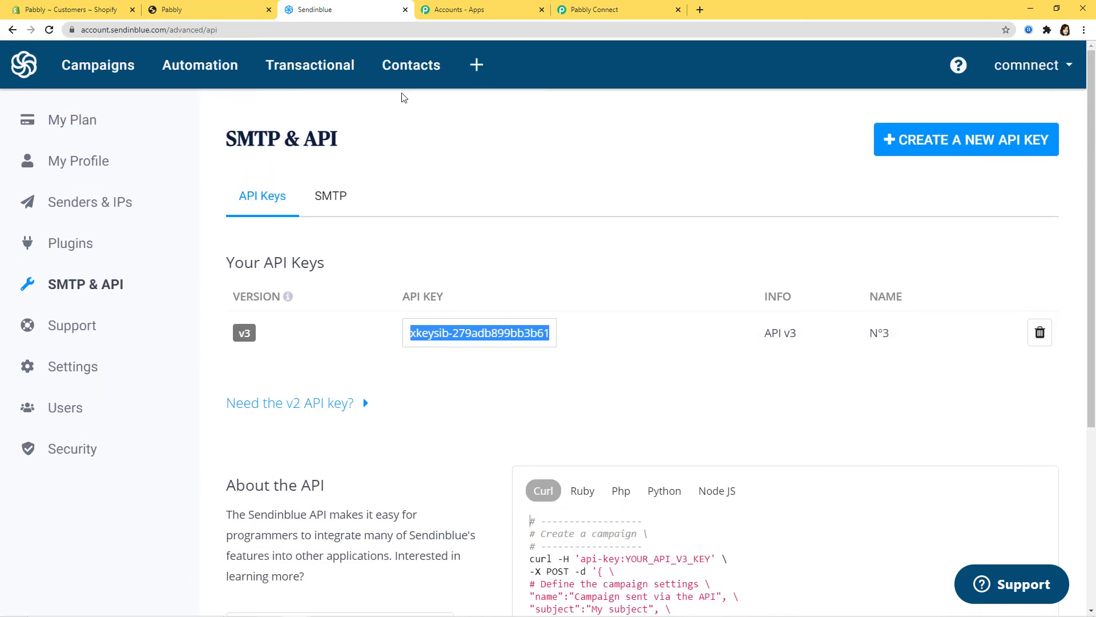
{"action": "left_click", "coordinate": [409, 73]}
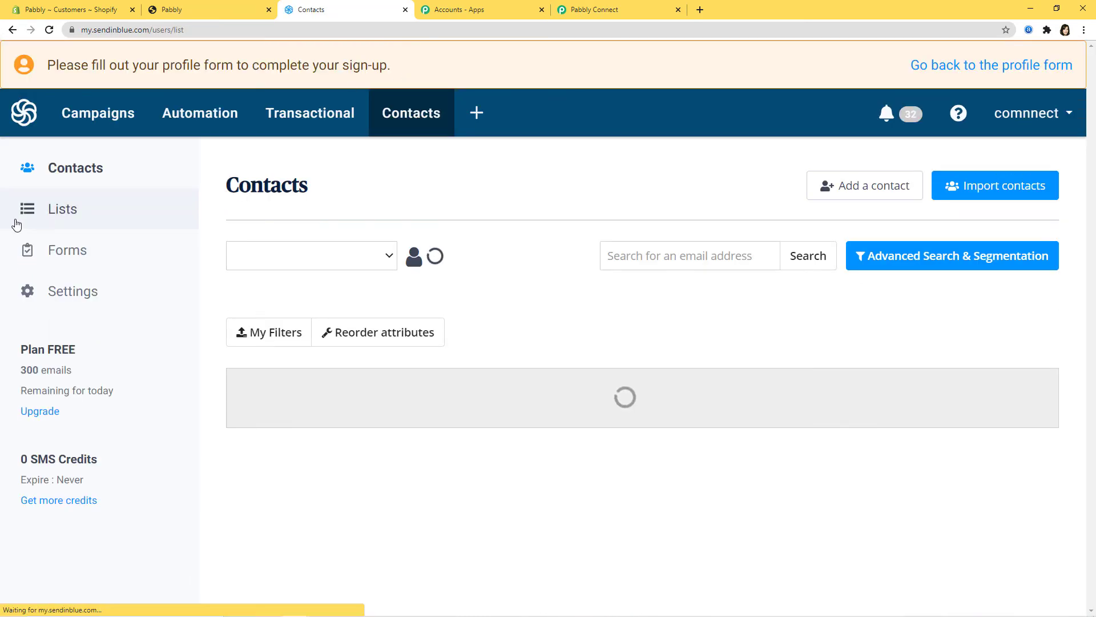
{"action": "left_click", "coordinate": [63, 217]}
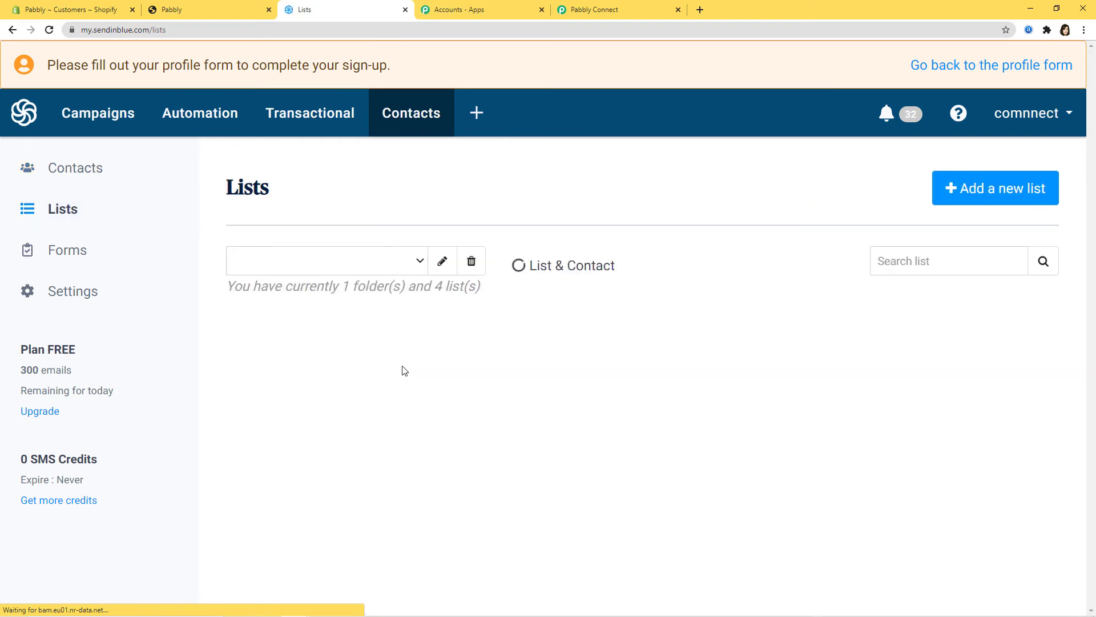
{"action": "scroll", "coordinate": [682, 410], "scroll_direction": "down", "scroll_amount": 1}
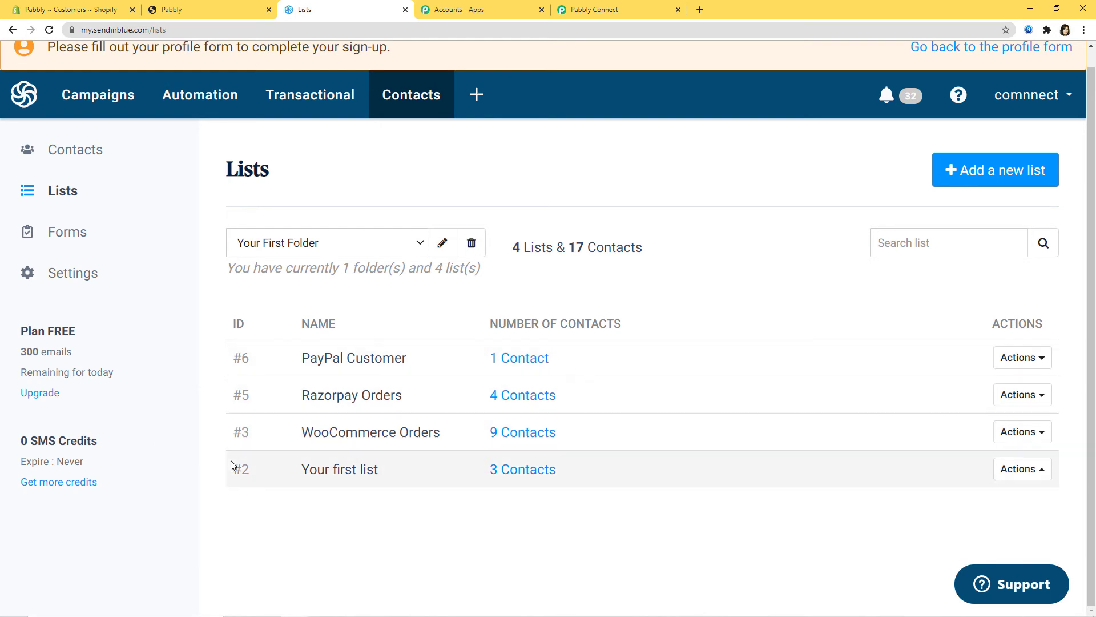
Check the List ID choices in Pabbly, then begin adding a new Sendinblue list
{"action": "left_click", "coordinate": [593, 10]}
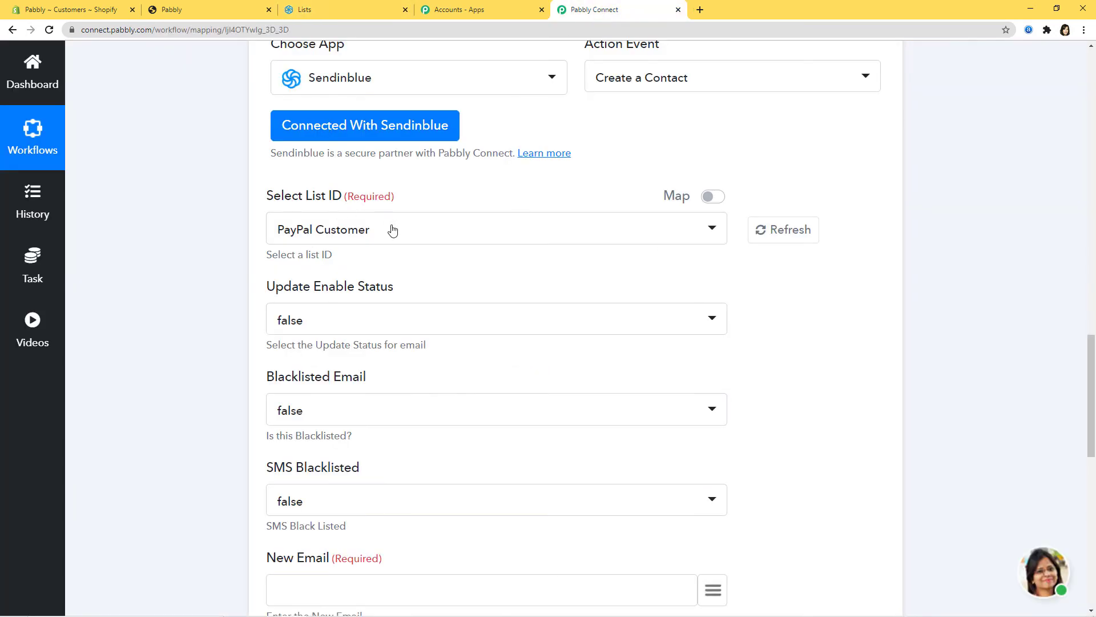
{"action": "left_click", "coordinate": [392, 230]}
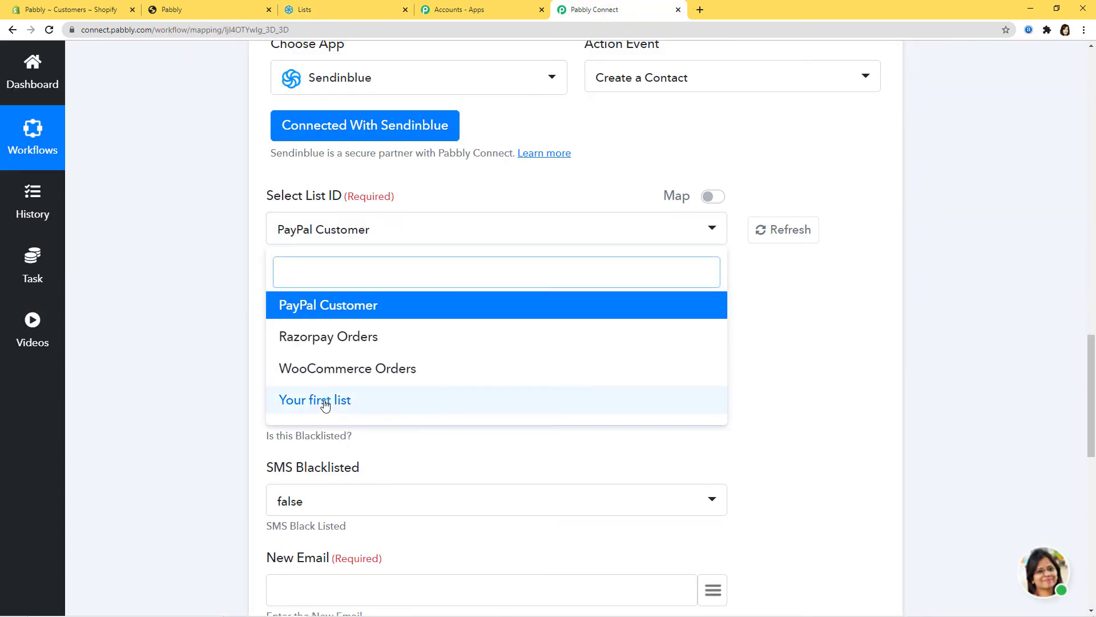
{"action": "left_click", "coordinate": [839, 377]}
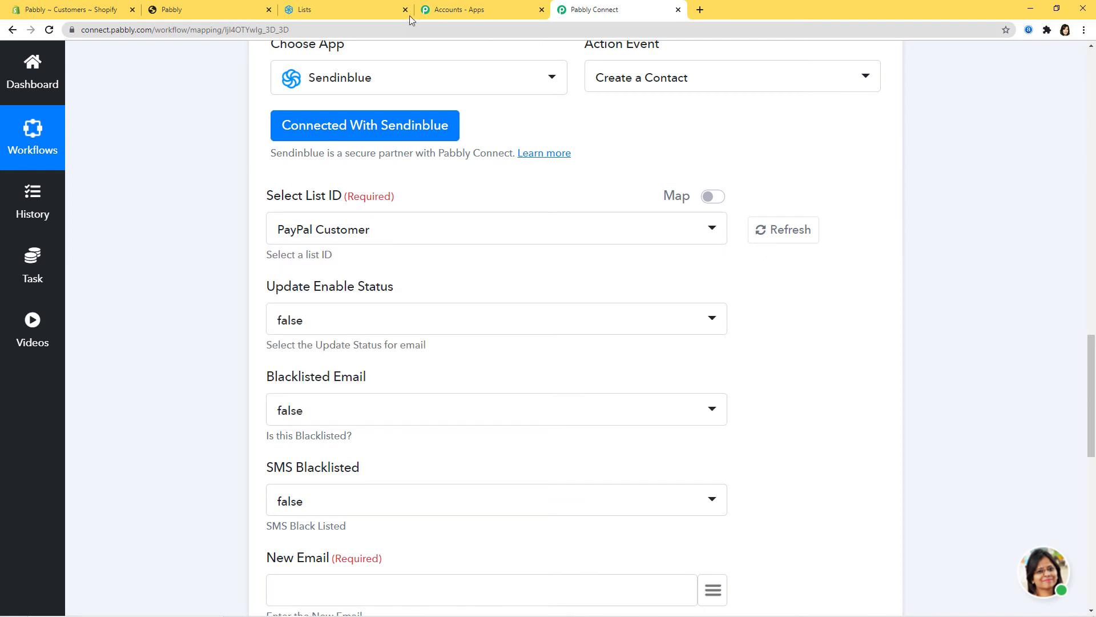
{"action": "left_click", "coordinate": [354, 14]}
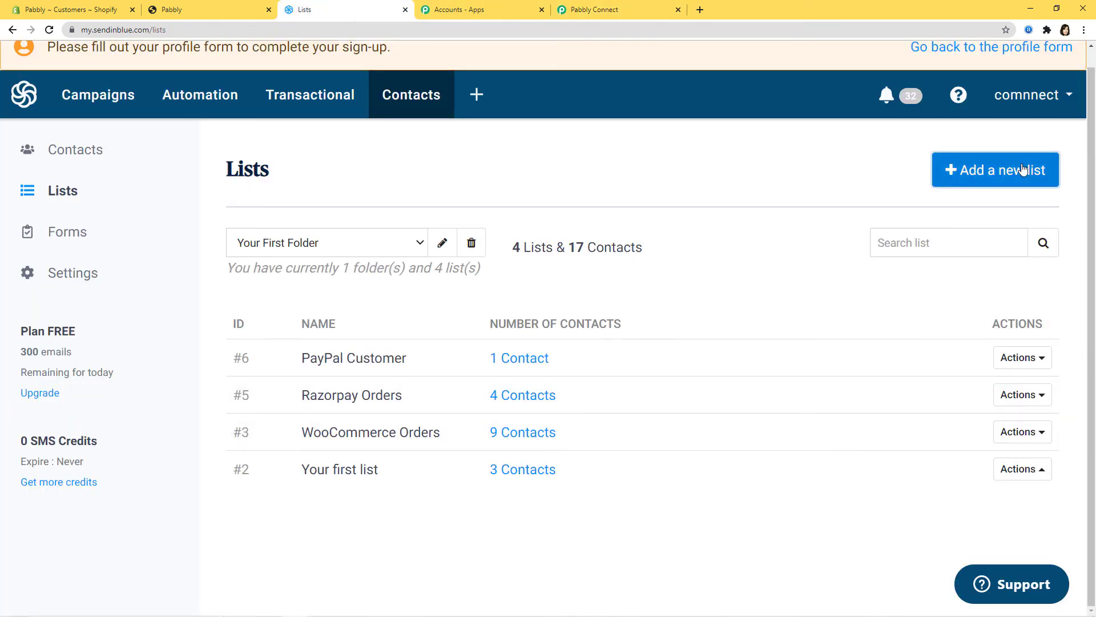
{"action": "left_click", "coordinate": [1023, 170]}
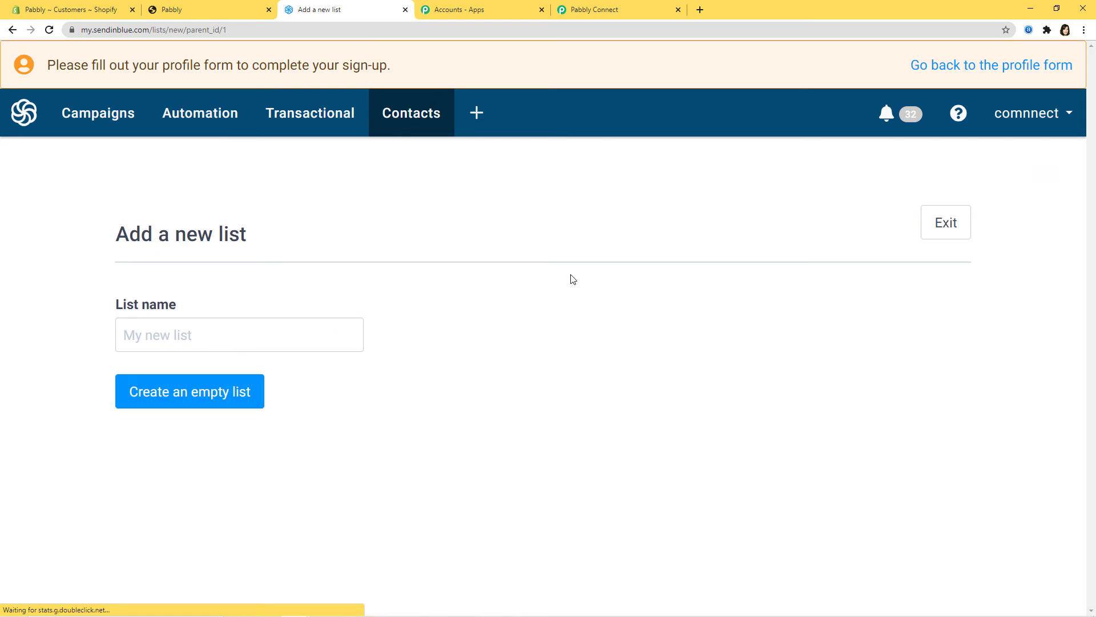
Create the empty list 'Shopify Customers' in Sendinblue, which gets ID 7
{"action": "left_click", "coordinate": [228, 338]}
{"action": "type", "text": "S"}
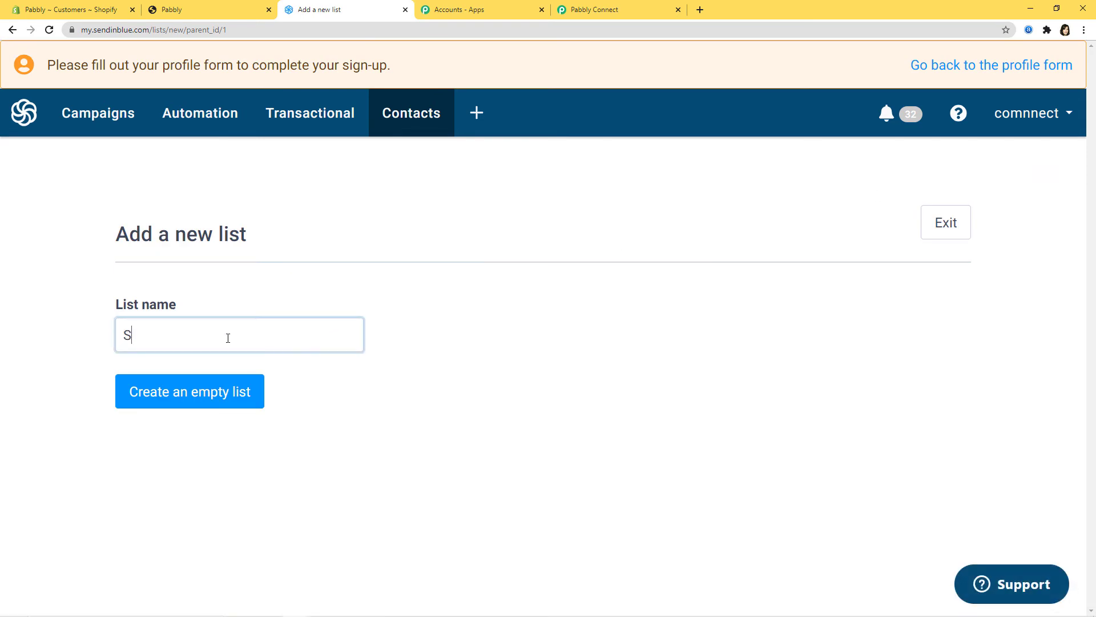
{"action": "type", "text": "hopify Customers"}
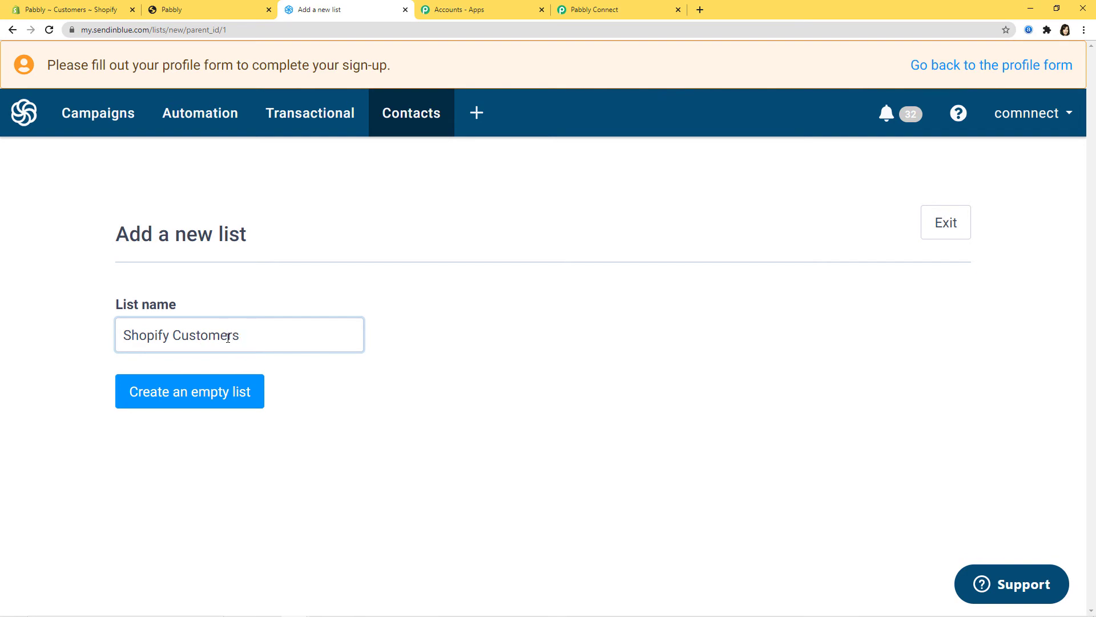
{"action": "left_click", "coordinate": [176, 387]}
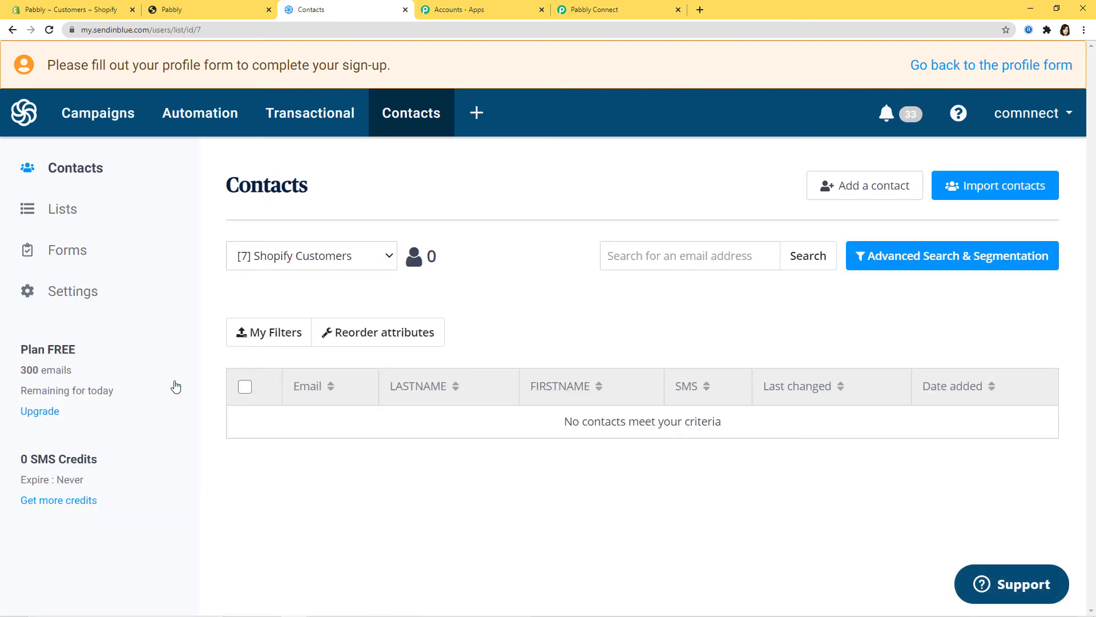
{"action": "left_click", "coordinate": [607, 10]}
Refresh the lists, choose Shopify Customers as List ID, and leave update enable status false
{"action": "left_click", "coordinate": [791, 237]}
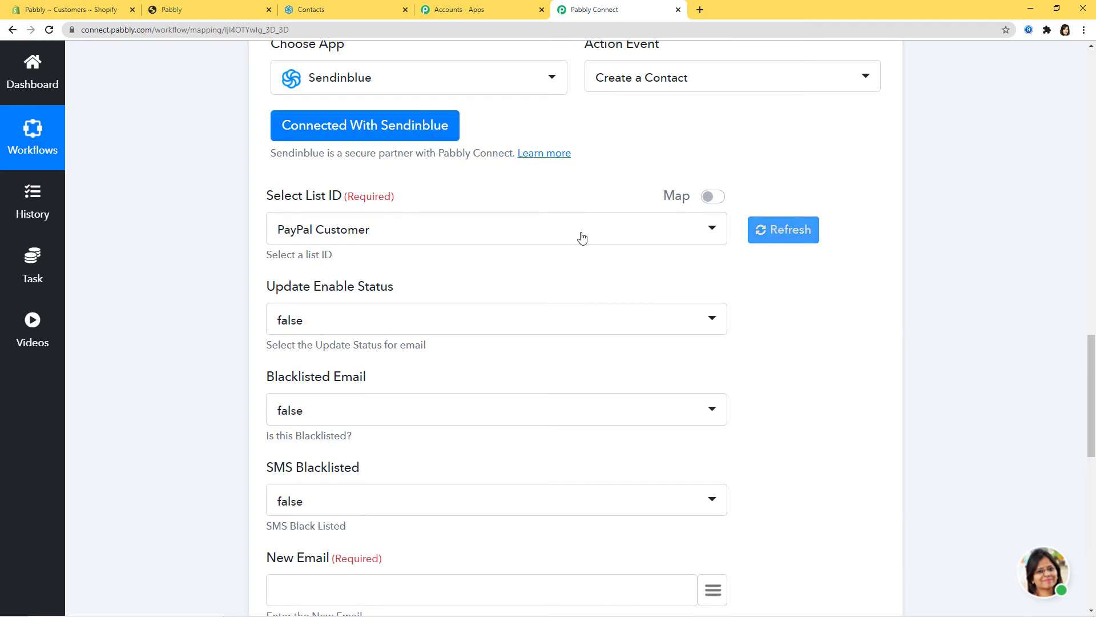
{"action": "left_click", "coordinate": [579, 236]}
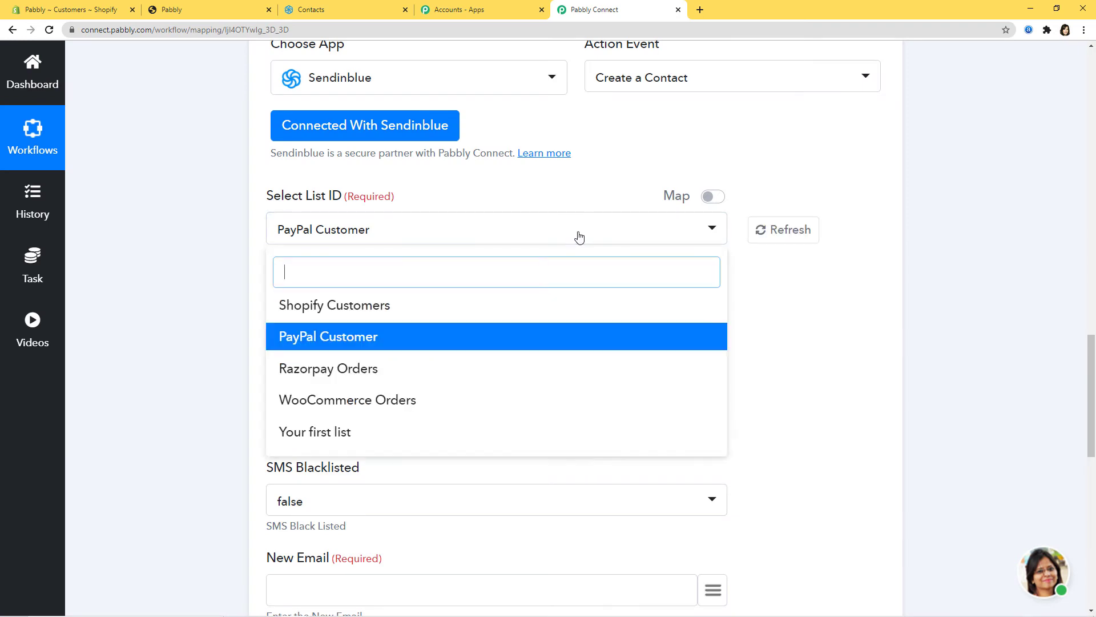
{"action": "left_click", "coordinate": [336, 308]}
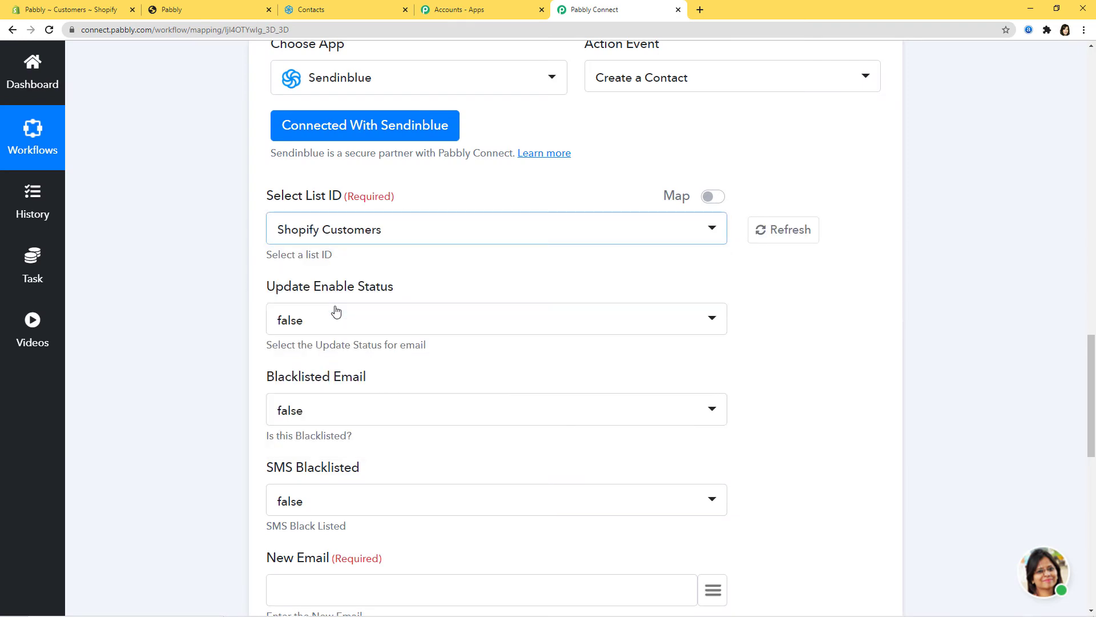
{"action": "left_click", "coordinate": [368, 325]}
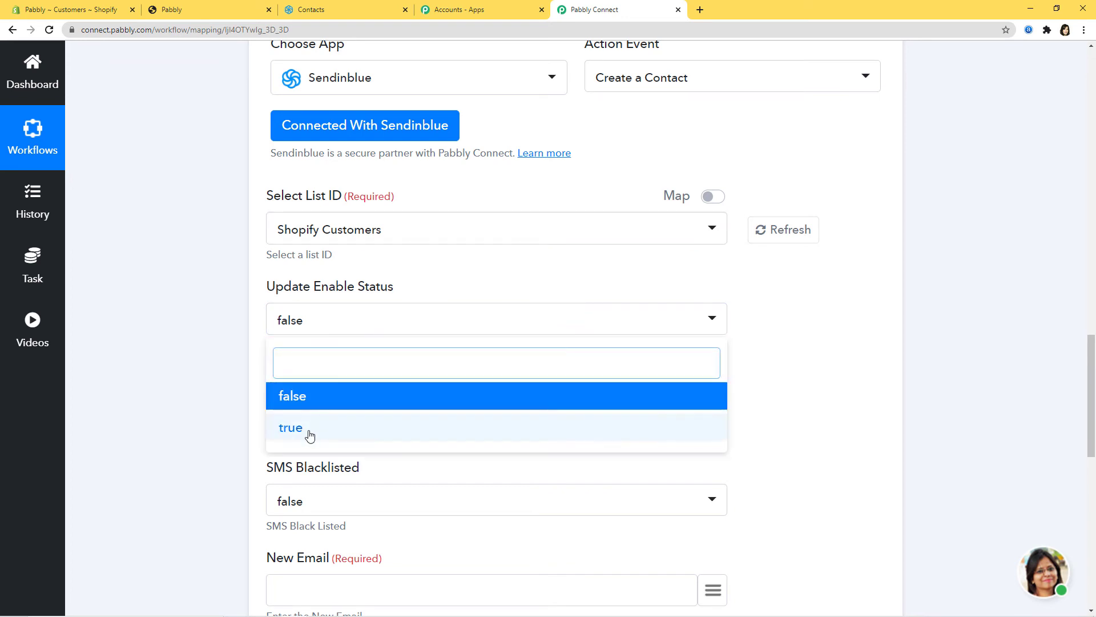
{"action": "left_click", "coordinate": [806, 318]}
{"action": "scroll", "coordinate": [806, 319], "scroll_direction": "down", "scroll_amount": 3}
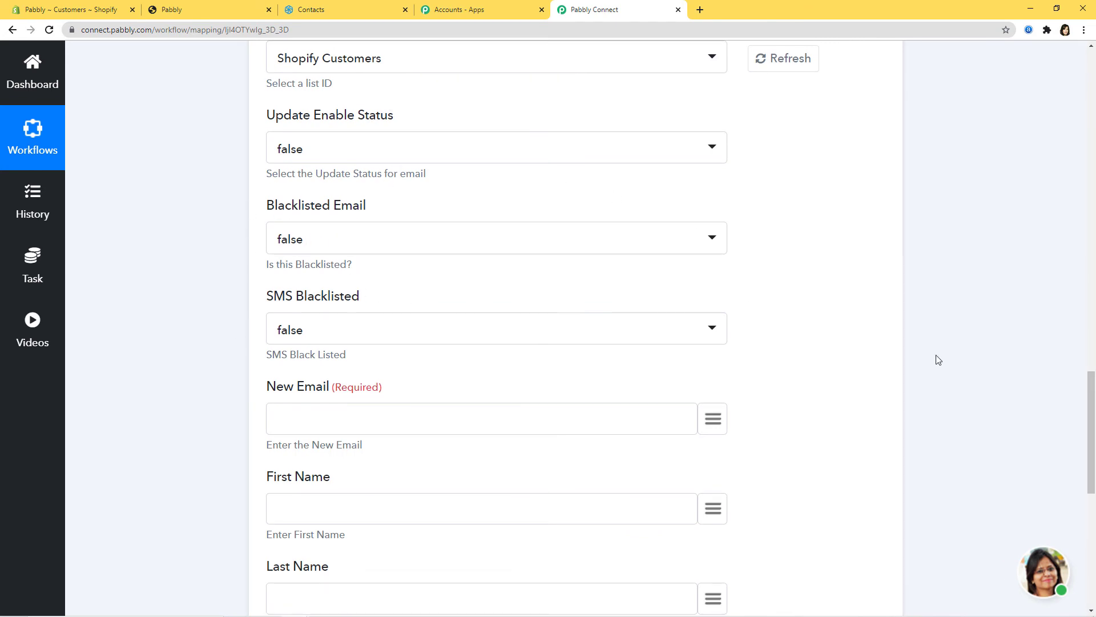
{"action": "scroll", "coordinate": [335, 125], "scroll_direction": "down", "scroll_amount": 3}
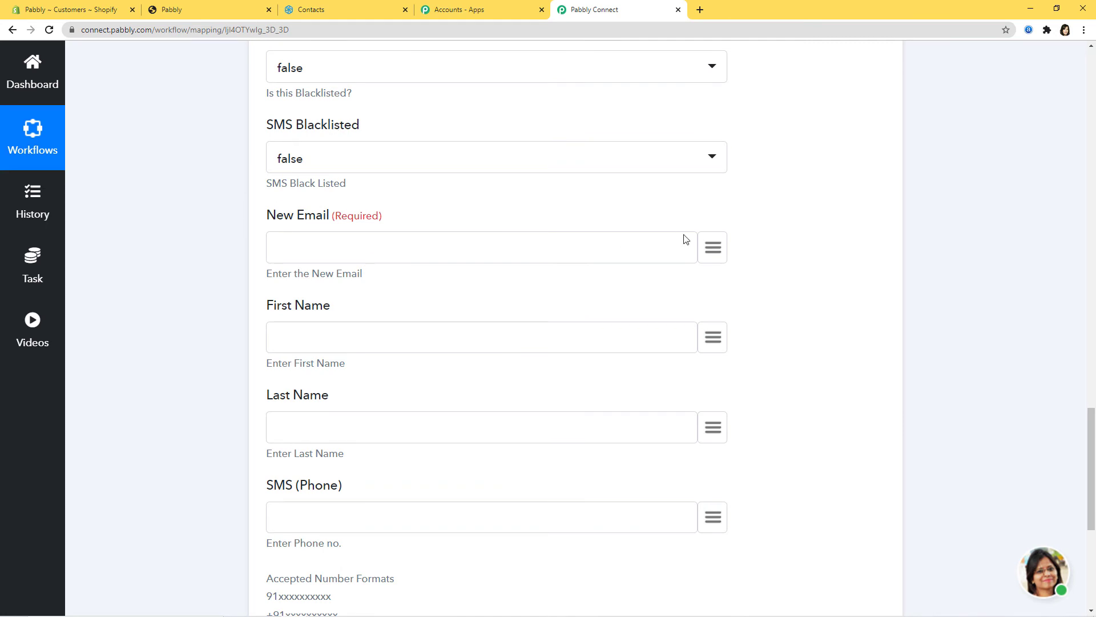
Map the trigger's email, first_name and last_name into New Email, First Name and Last Name
{"action": "left_click", "coordinate": [723, 253]}
{"action": "type", "text": "em"}
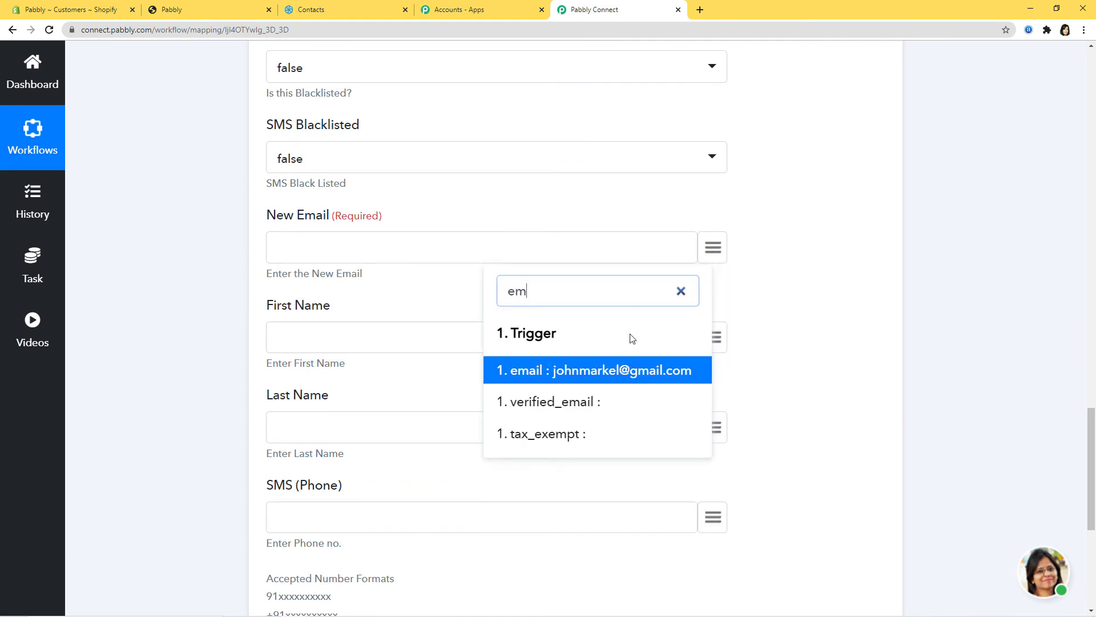
{"action": "left_click", "coordinate": [636, 372]}
{"action": "scroll", "coordinate": [765, 274], "scroll_direction": "down", "scroll_amount": 2}
{"action": "left_click", "coordinate": [712, 225]}
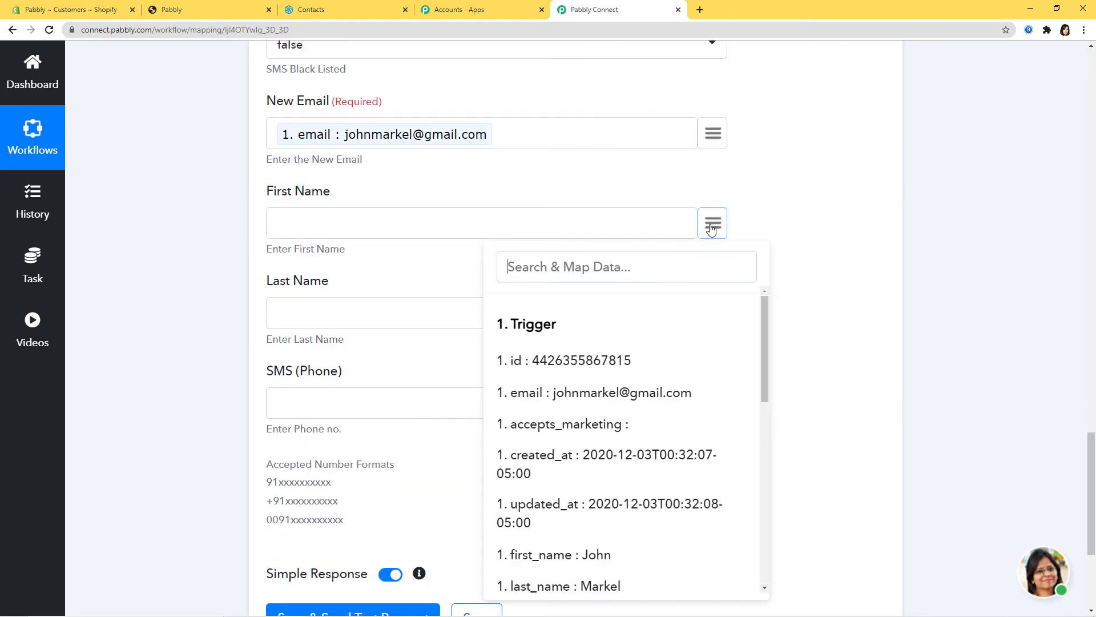
{"action": "type", "text": "jo"}
{"action": "left_click", "coordinate": [643, 378]}
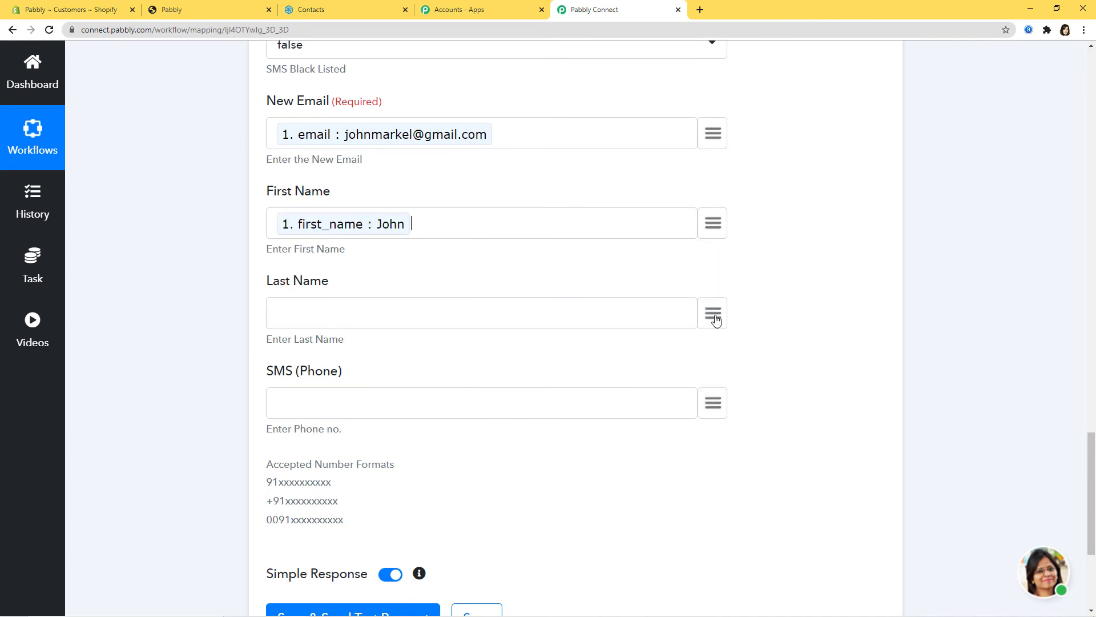
{"action": "left_click", "coordinate": [716, 319]}
{"action": "type", "text": "l"}
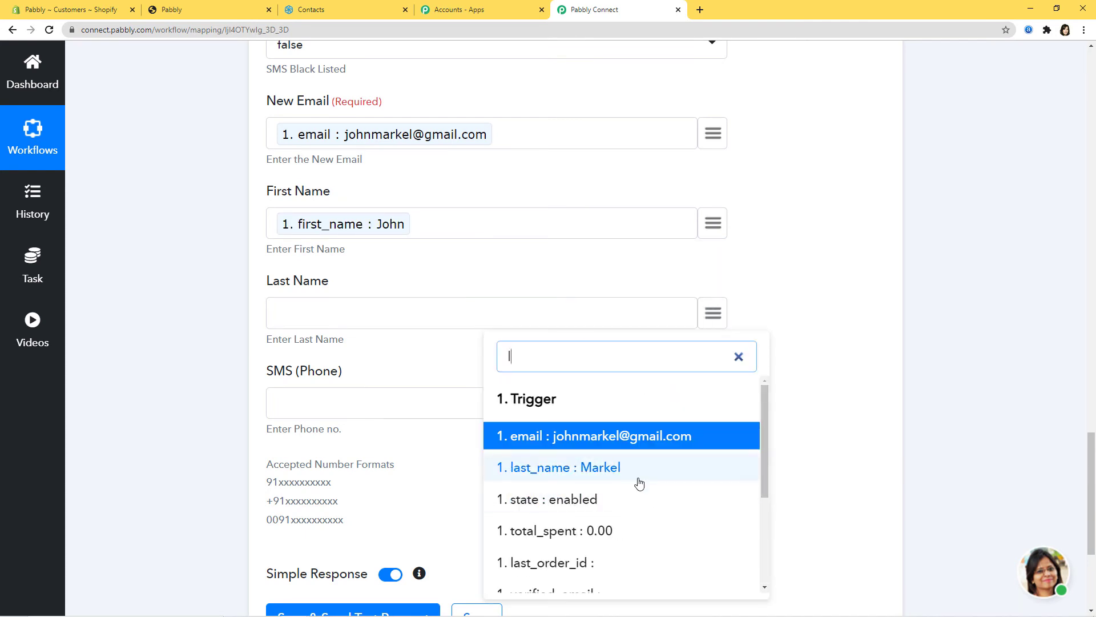
{"action": "left_click", "coordinate": [639, 476]}
Review the accepted phone number formats, such as the 91 prefix, leaving the SMS field empty
{"action": "scroll", "coordinate": [505, 288], "scroll_direction": "down", "scroll_amount": 3}
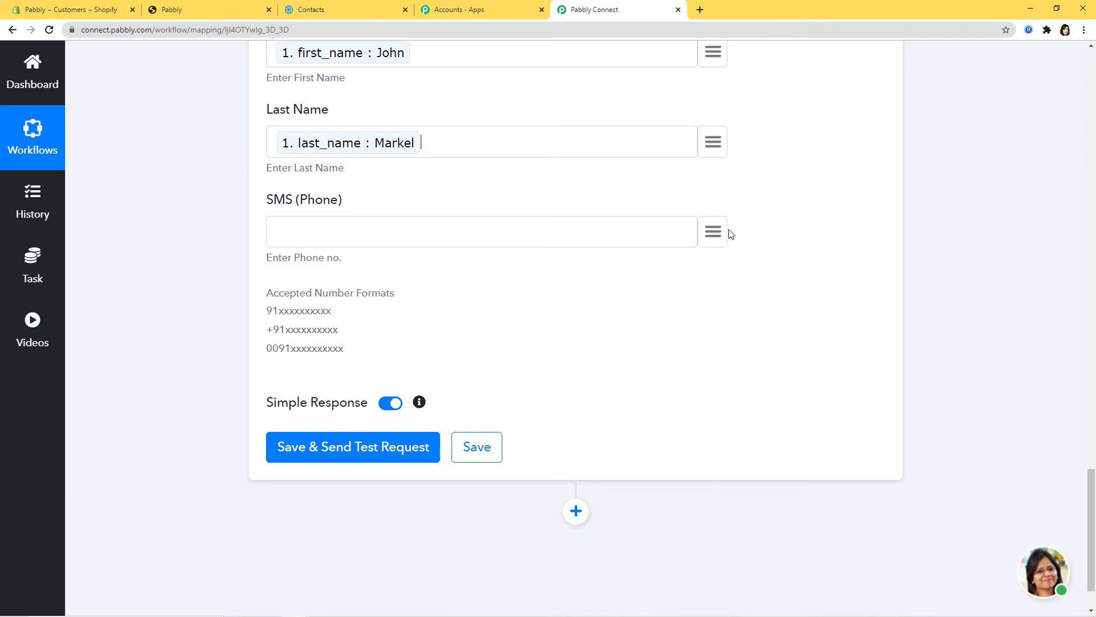
{"action": "scroll", "coordinate": [337, 384], "scroll_direction": "up", "scroll_amount": 2}
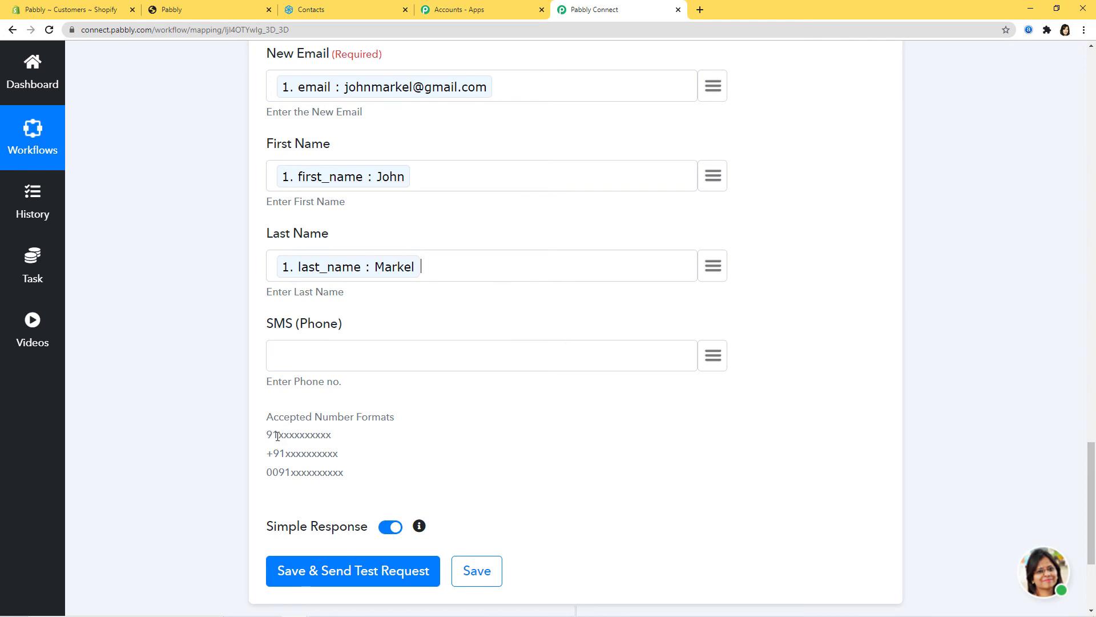
{"action": "mouse_move", "coordinate": [277, 435]}
{"action": "left_mouse_down"}
{"action": "mouse_move", "coordinate": [258, 444]}
{"action": "mouse_move", "coordinate": [282, 407]}
{"action": "mouse_move", "coordinate": [269, 423]}
{"action": "mouse_move", "coordinate": [289, 423]}
{"action": "left_mouse_up"}
{"action": "scroll", "coordinate": [278, 436], "scroll_direction": "down", "scroll_amount": 1}
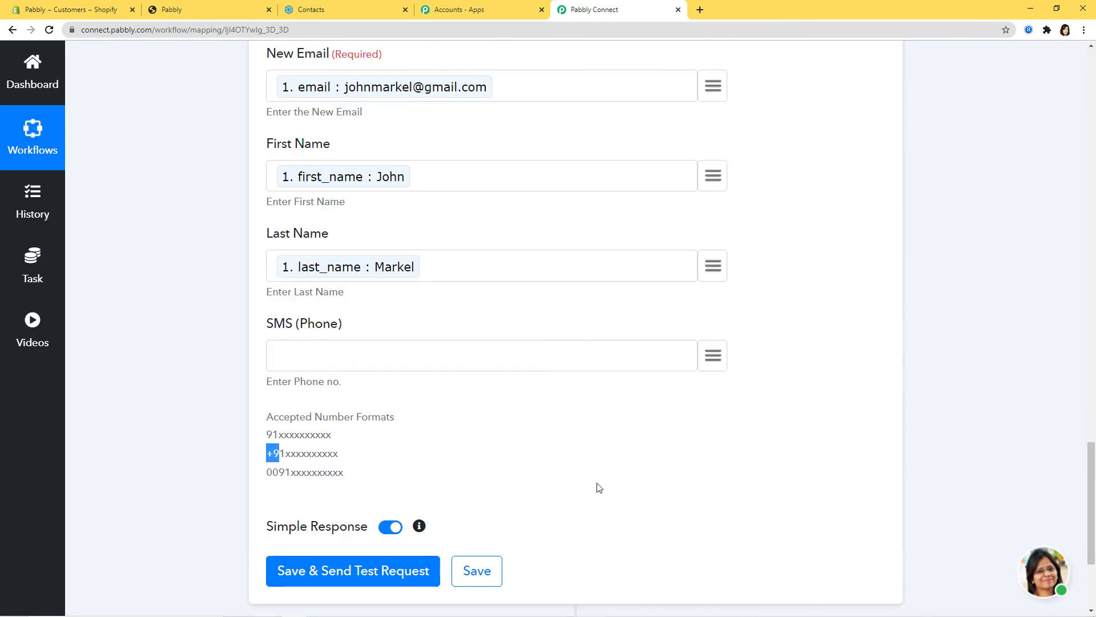
{"action": "left_click", "coordinate": [621, 474]}
{"action": "scroll", "coordinate": [856, 274], "scroll_direction": "down", "scroll_amount": 3}
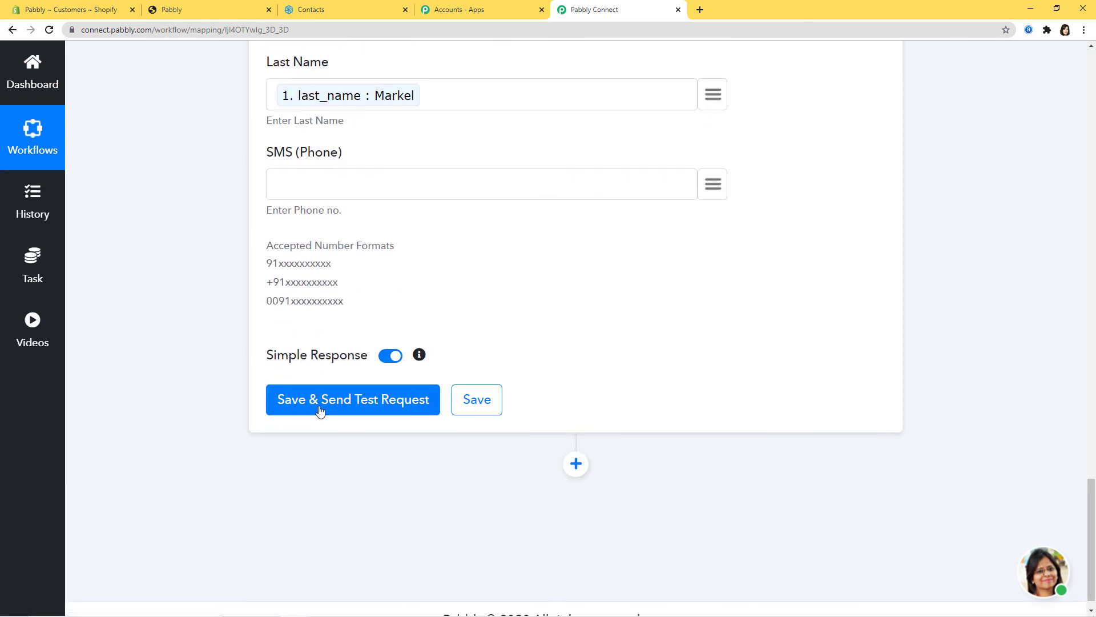
Save and test the Create a Contact action, getting a response with id 44
{"action": "left_click", "coordinate": [355, 400]}
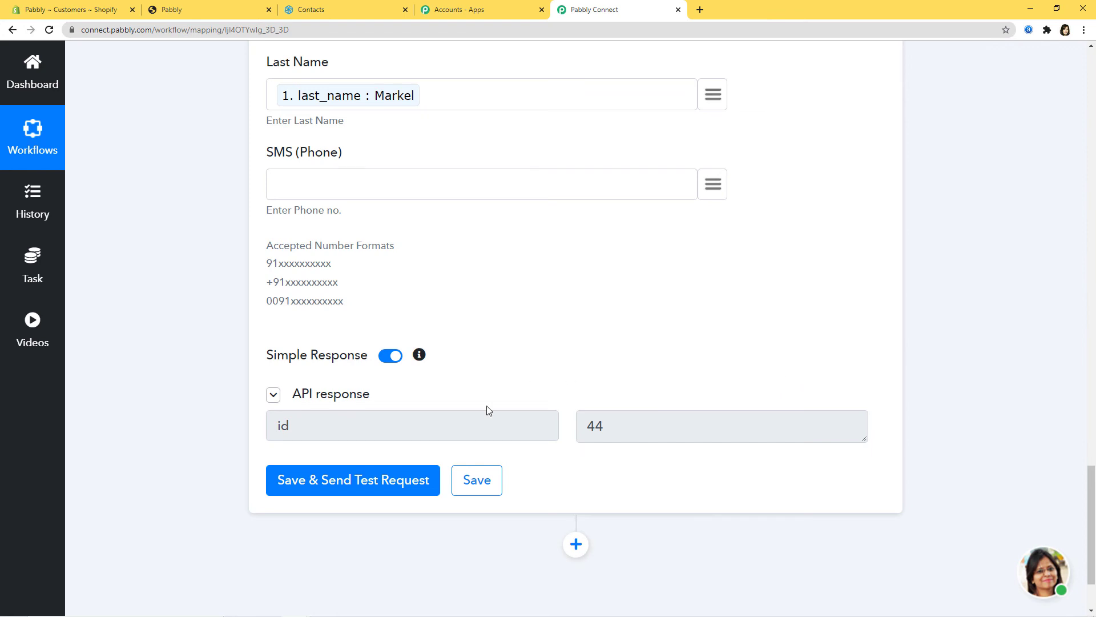
{"action": "left_click", "coordinate": [482, 479]}
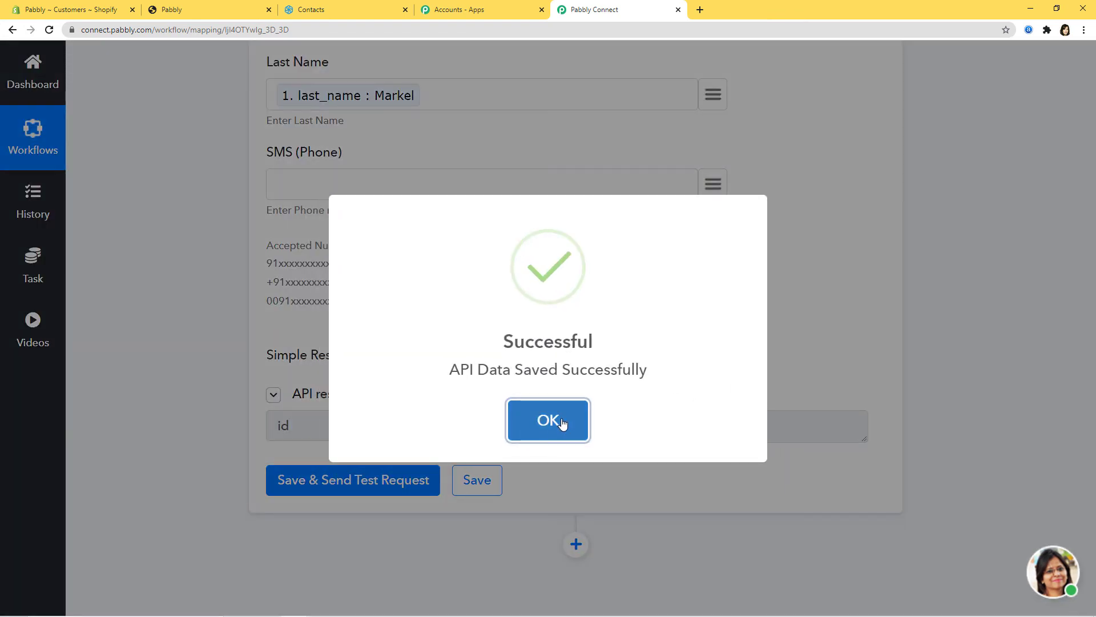
{"action": "left_click", "coordinate": [562, 423]}
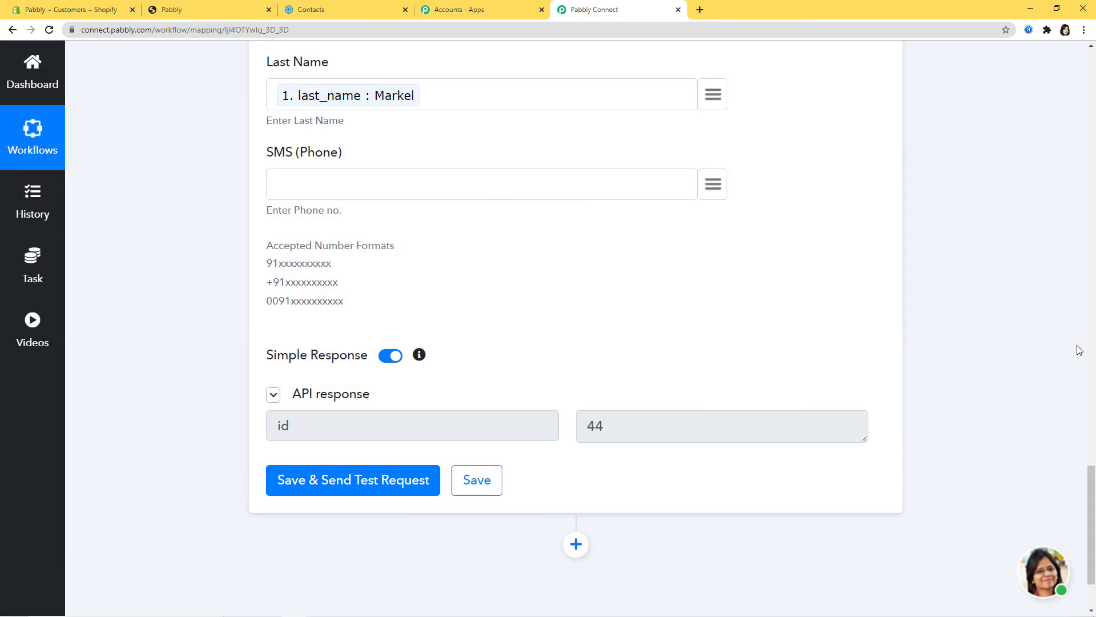
{"action": "left_click", "coordinate": [326, 10]}
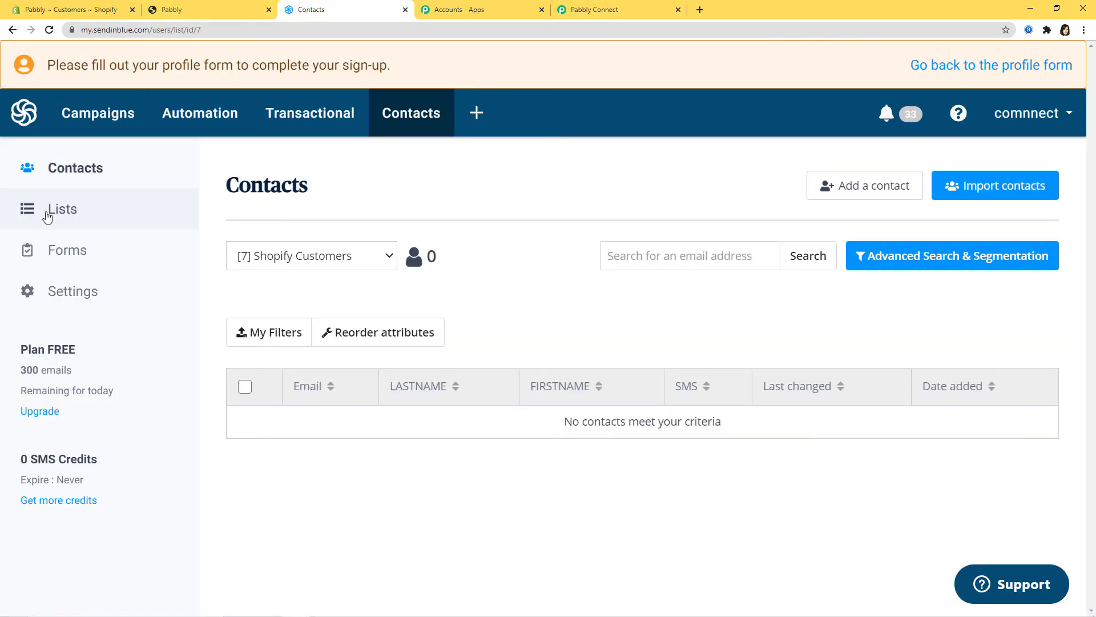
Open Sendinblue's Shopify Customers list to see its single test contact
{"action": "left_click", "coordinate": [187, 213]}
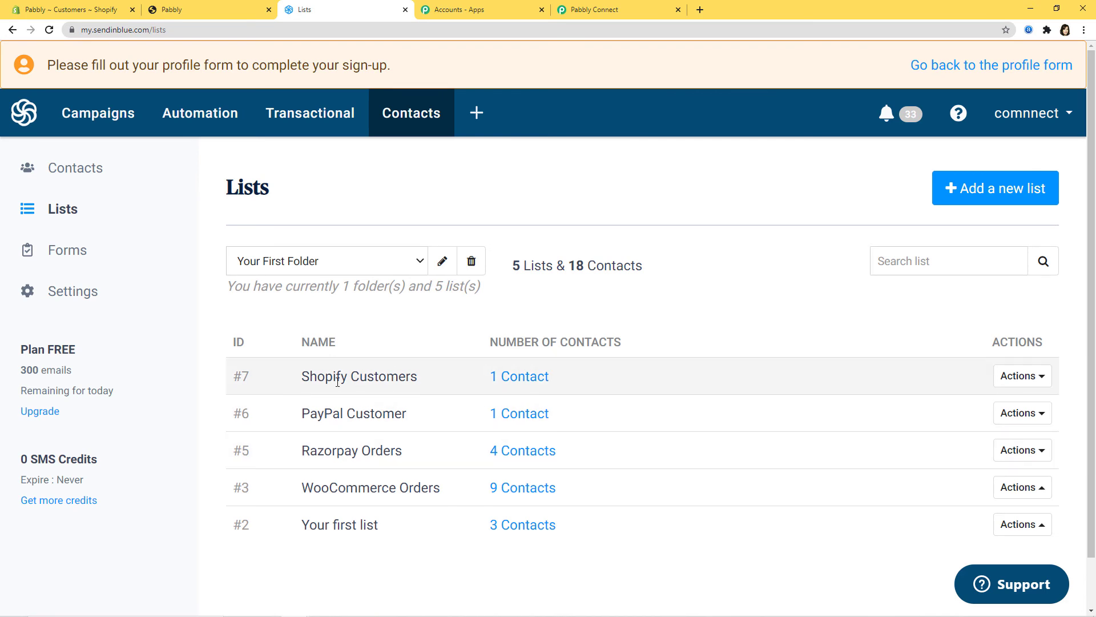
{"action": "left_click", "coordinate": [507, 379]}
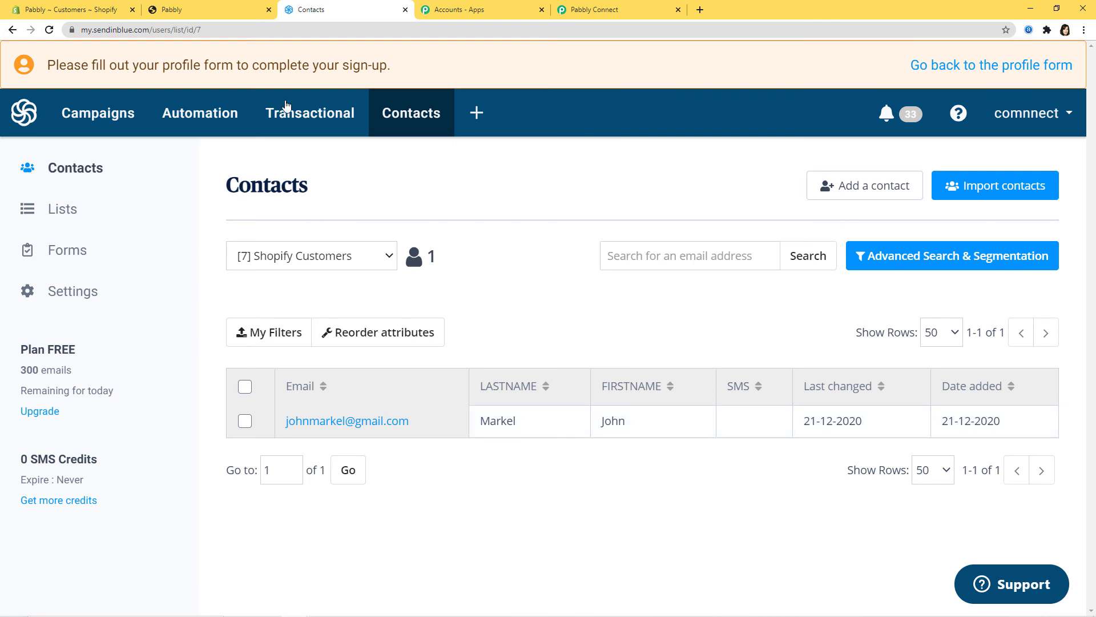
{"action": "left_click", "coordinate": [214, 9]}
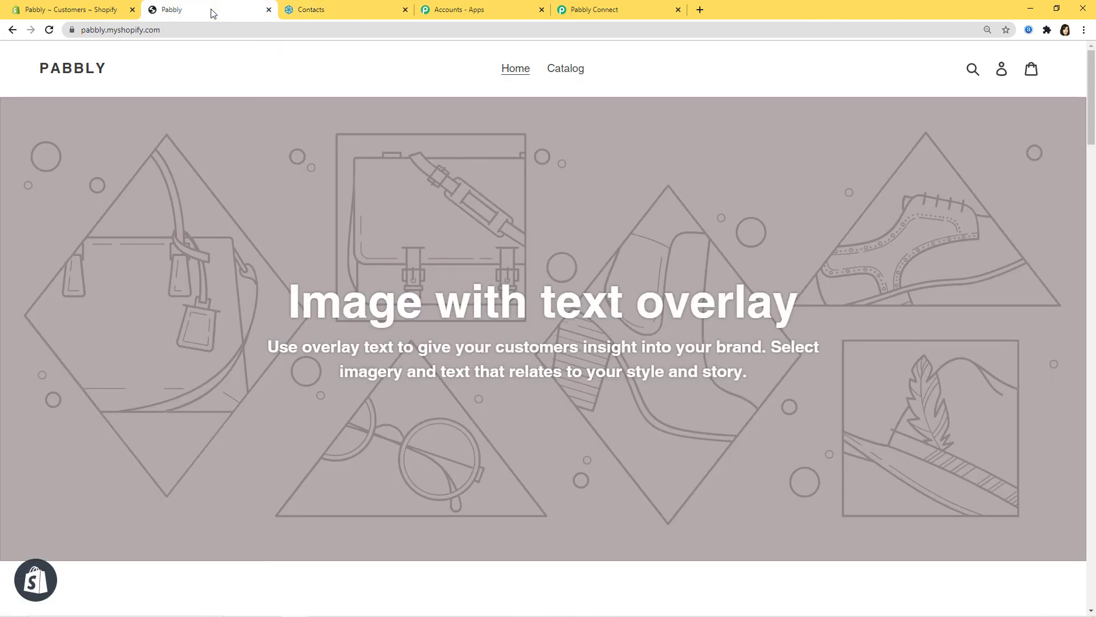
Log out of the store's customer account and open the Create account form
{"action": "left_click", "coordinate": [1002, 69]}
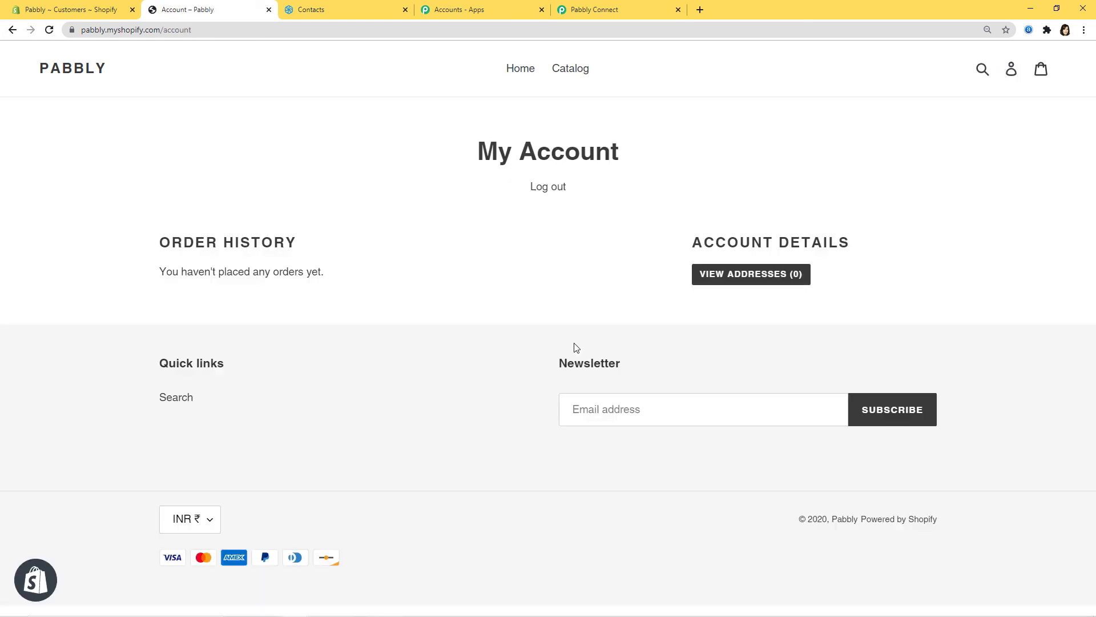
{"action": "left_click", "coordinate": [549, 188]}
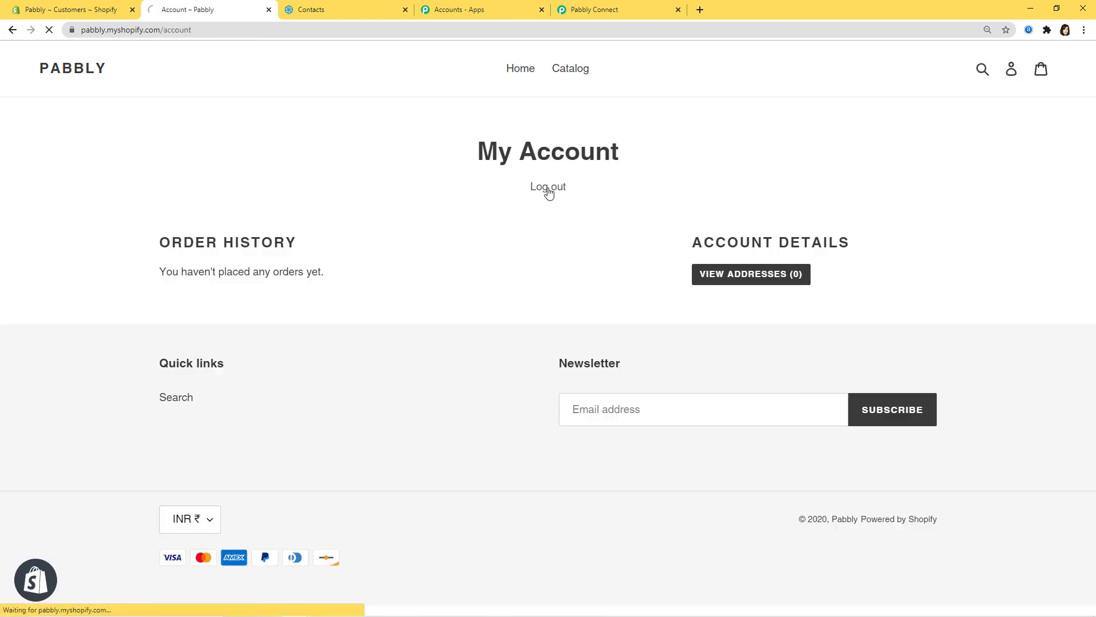
{"action": "left_click", "coordinate": [1005, 68]}
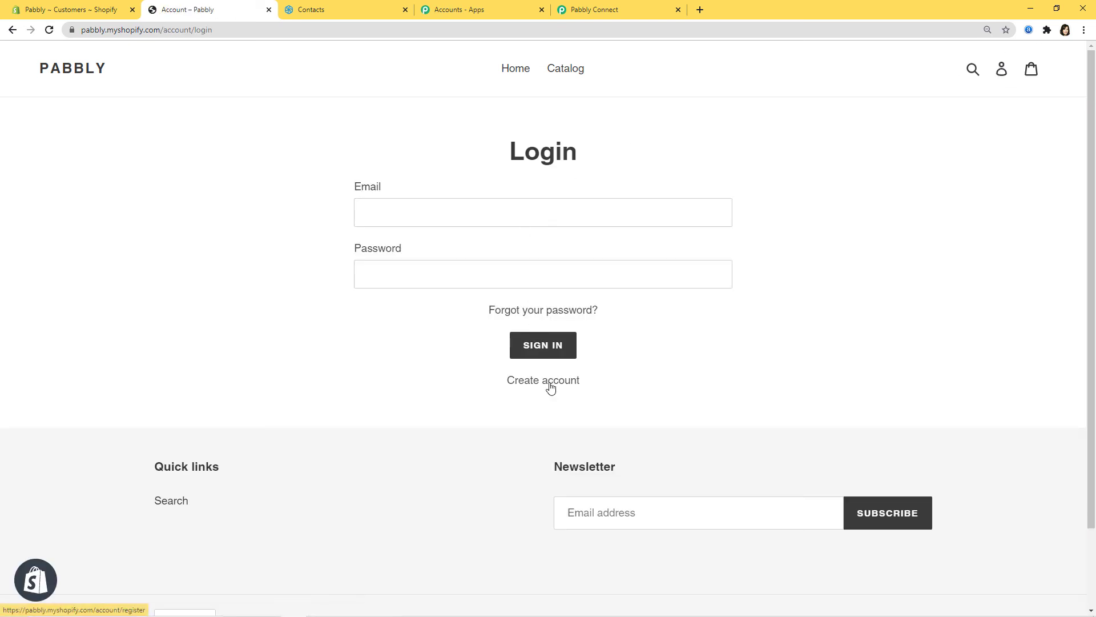
{"action": "left_click", "coordinate": [549, 381]}
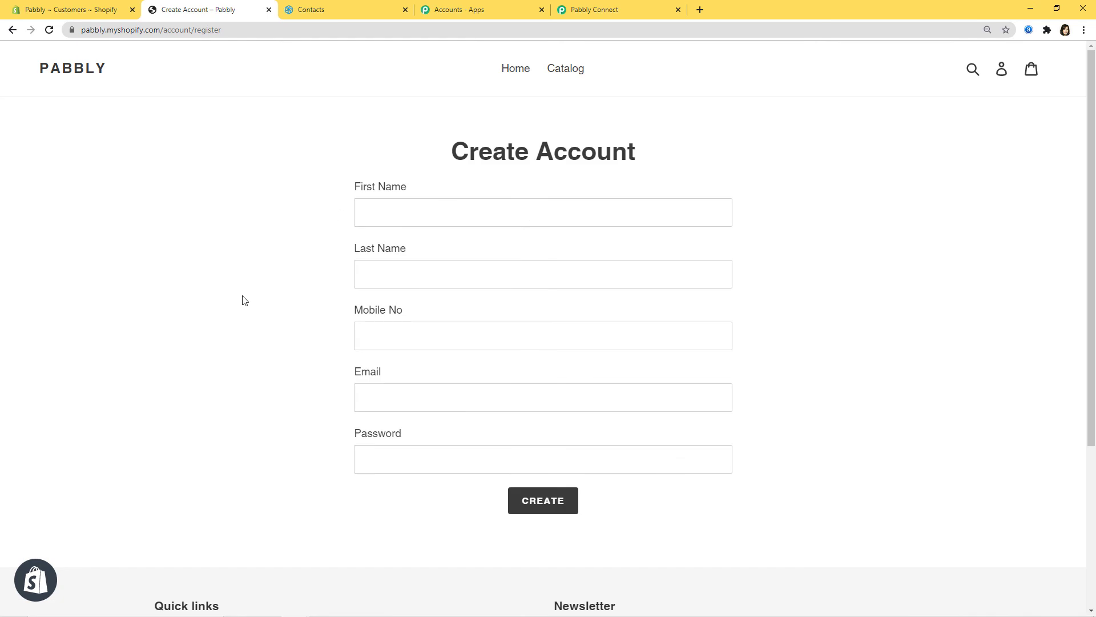
Fill in the new customer's first and last name, mobile number, email and password
{"action": "left_click", "coordinate": [361, 216]}
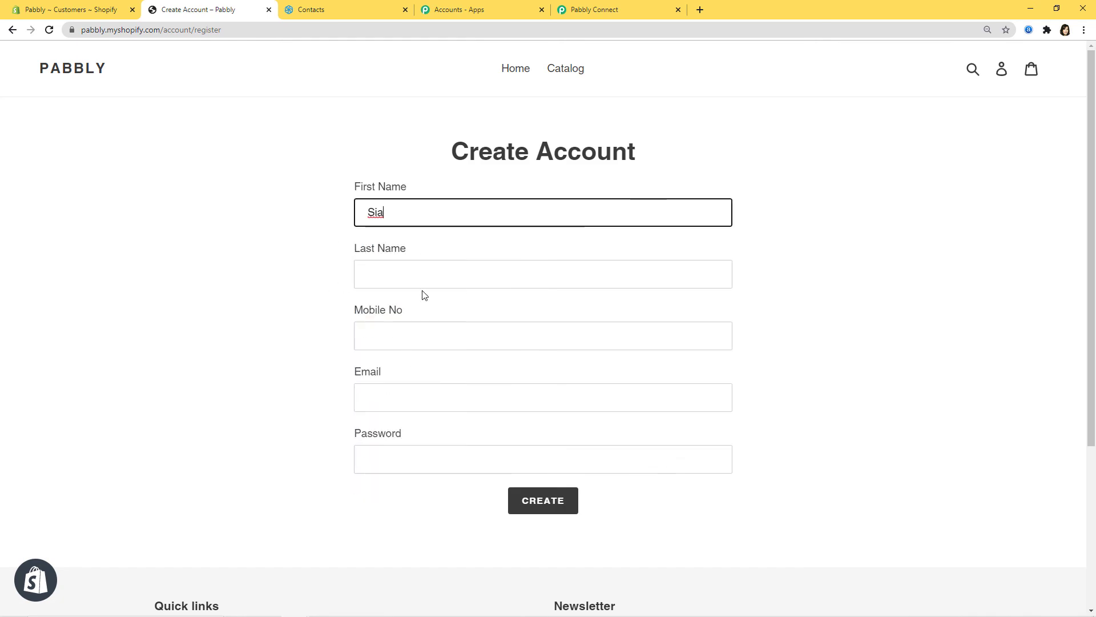
{"action": "left_click", "coordinate": [430, 274]}
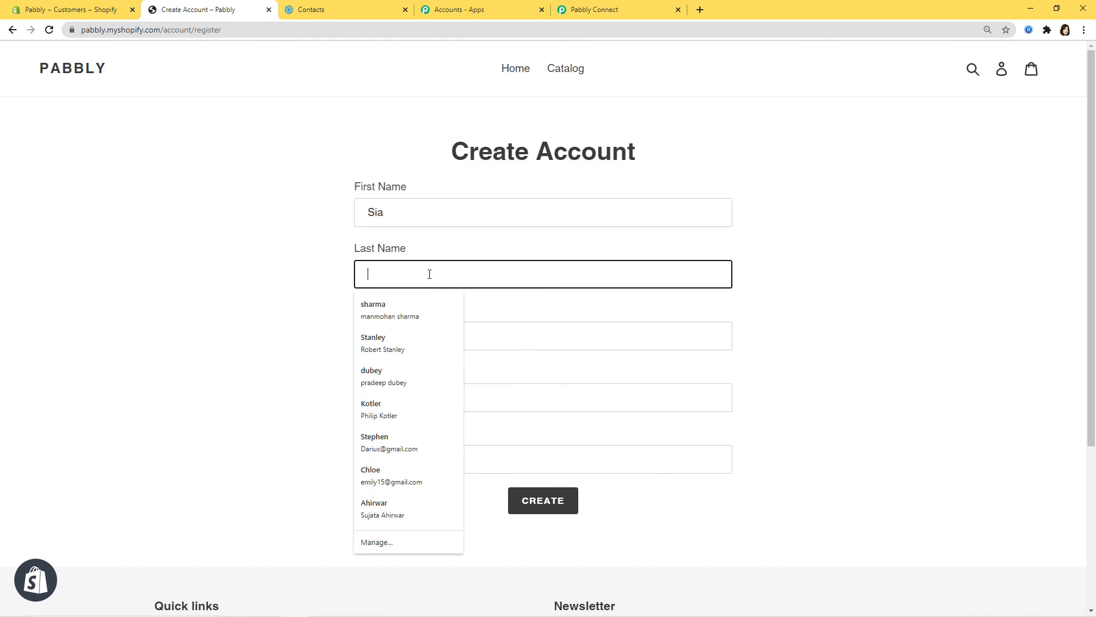
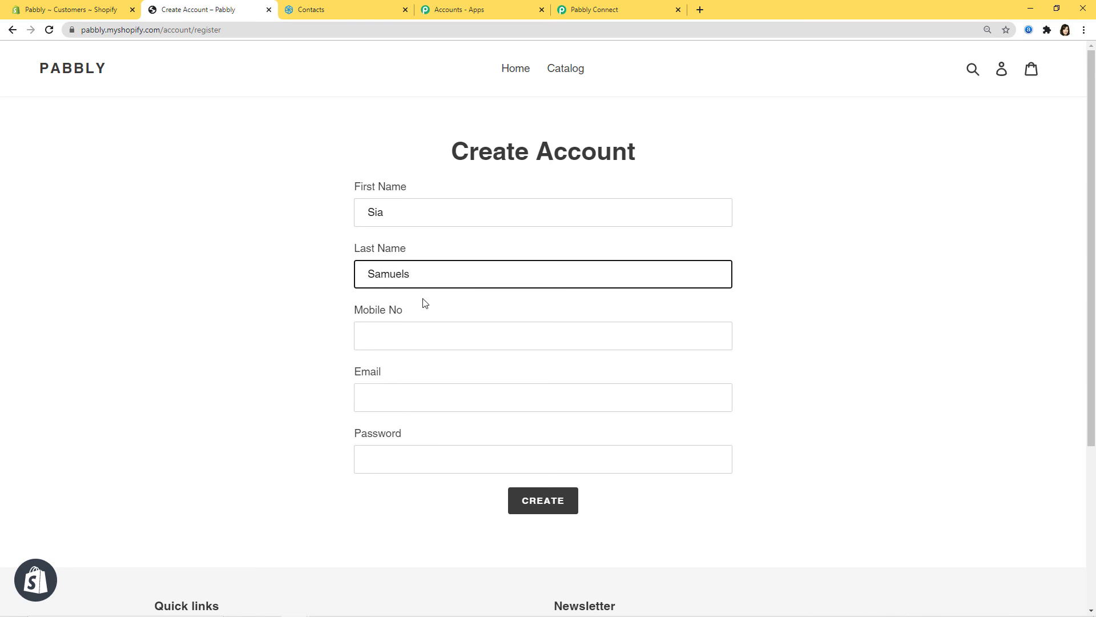
{"action": "left_click", "coordinate": [417, 329]}
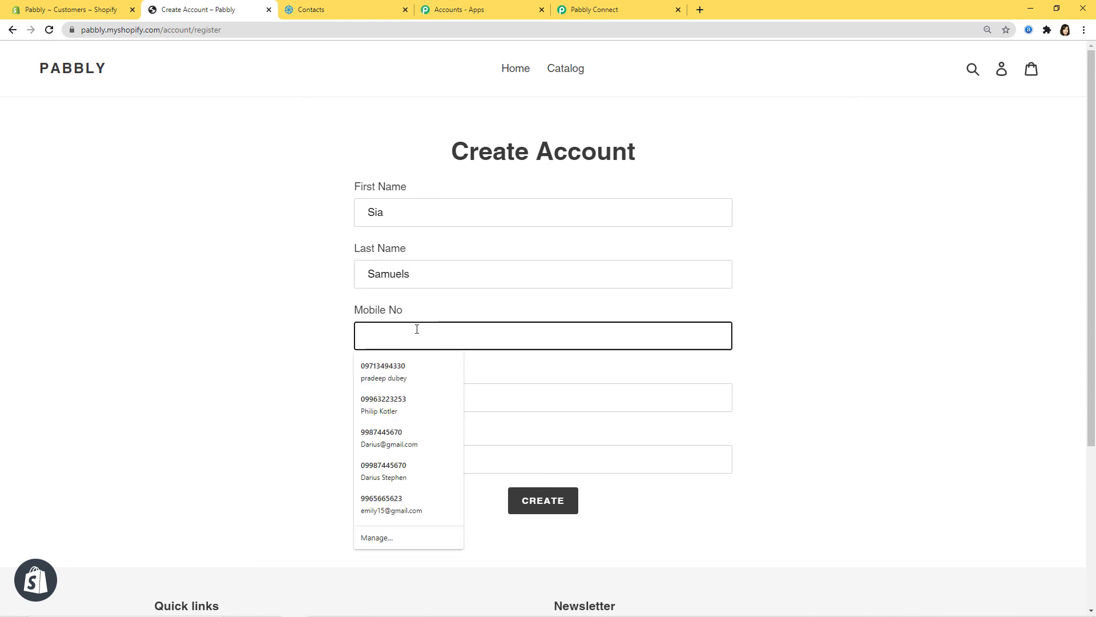
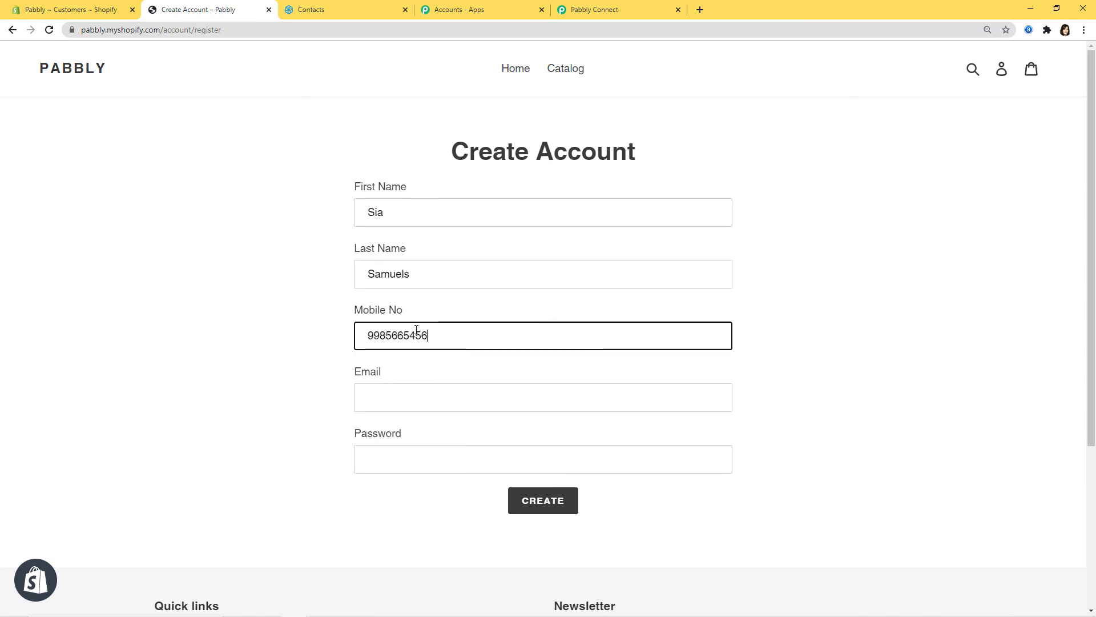
{"action": "left_click", "coordinate": [390, 394]}
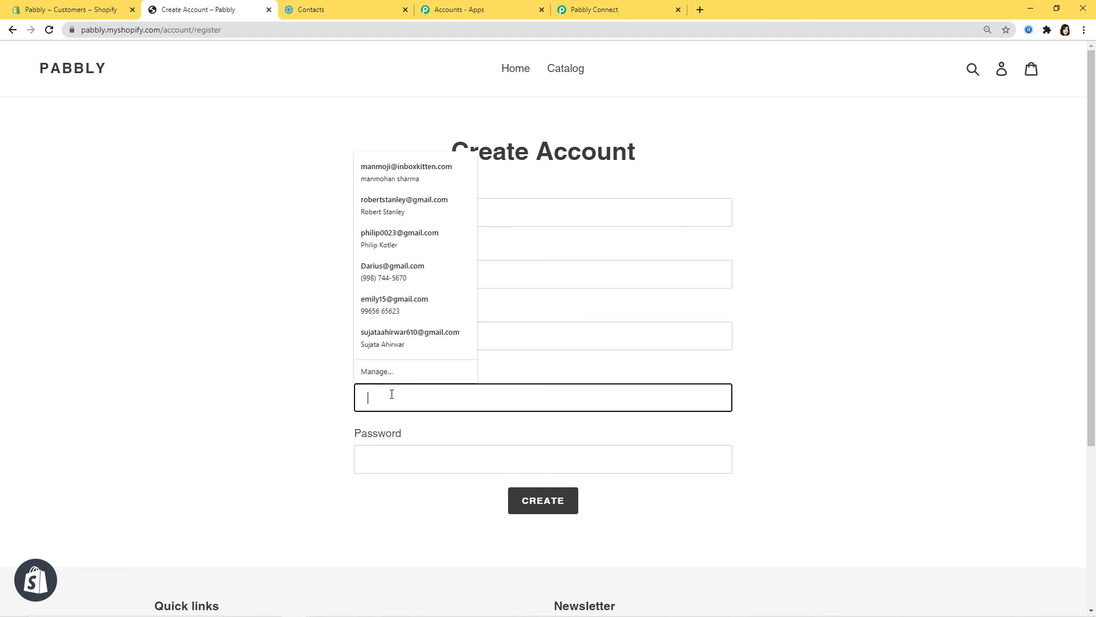
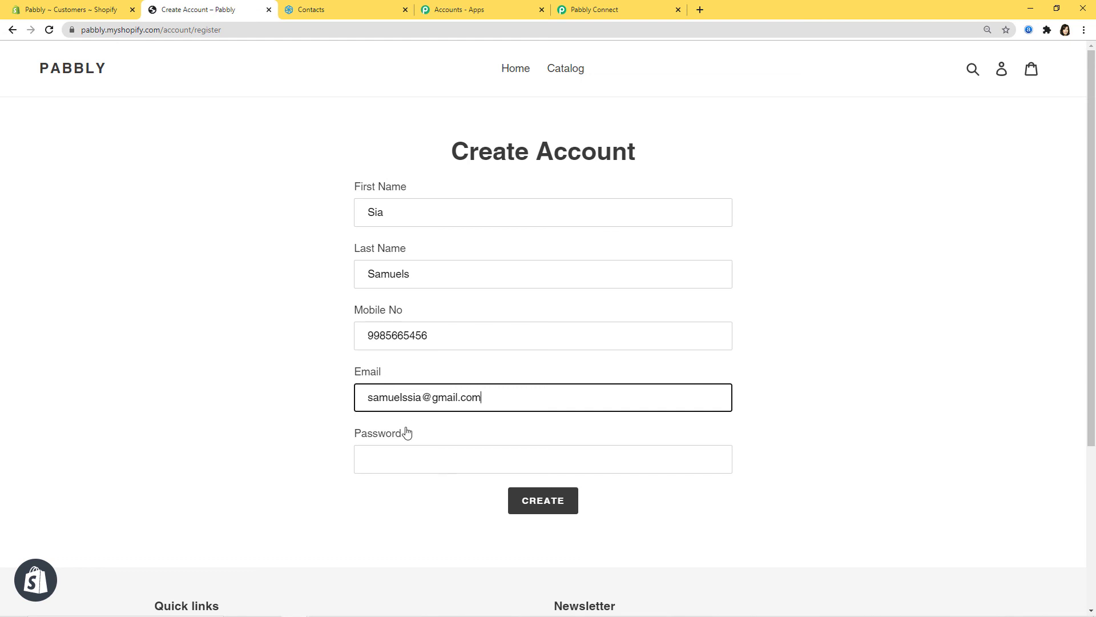
{"action": "left_click", "coordinate": [401, 450]}
{"action": "type", "text": "1"}
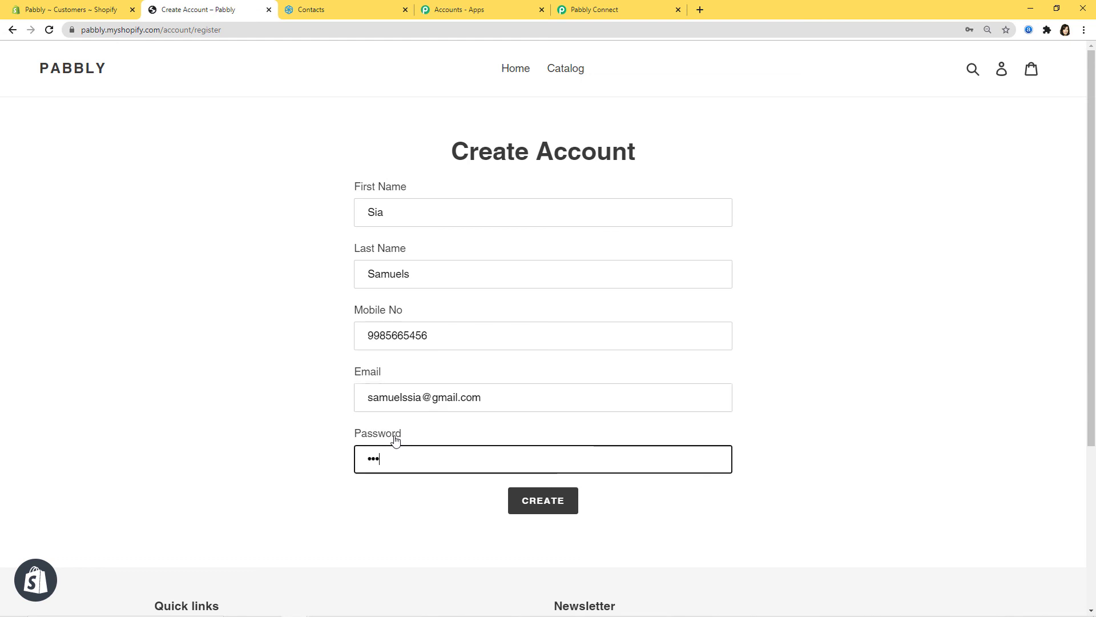
{"action": "type", "text": "1"}
Submit the registration and pass the reCAPTCHA motorcycle image challenge
{"action": "left_click", "coordinate": [539, 505]}
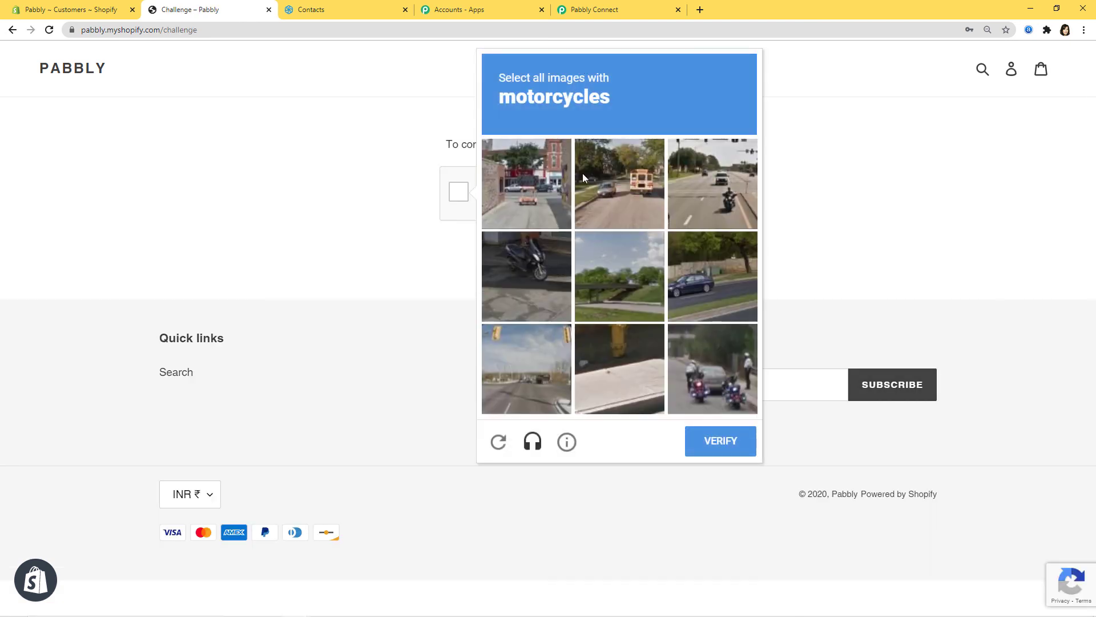
{"action": "left_click", "coordinate": [725, 206]}
{"action": "left_click", "coordinate": [711, 365]}
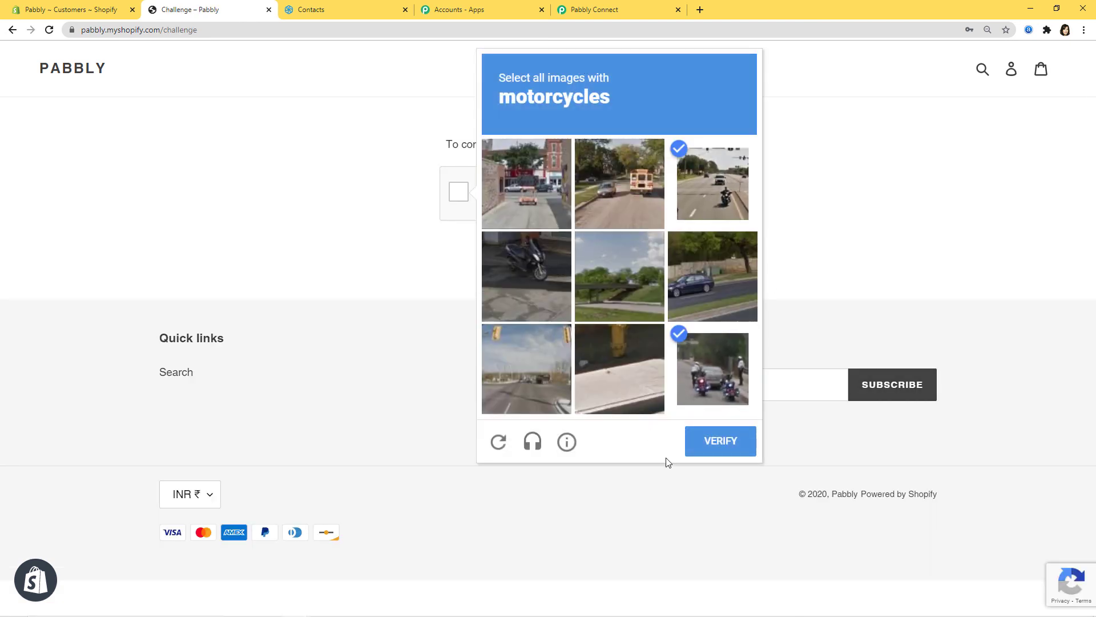
{"action": "left_click", "coordinate": [522, 297]}
{"action": "left_click", "coordinate": [723, 440]}
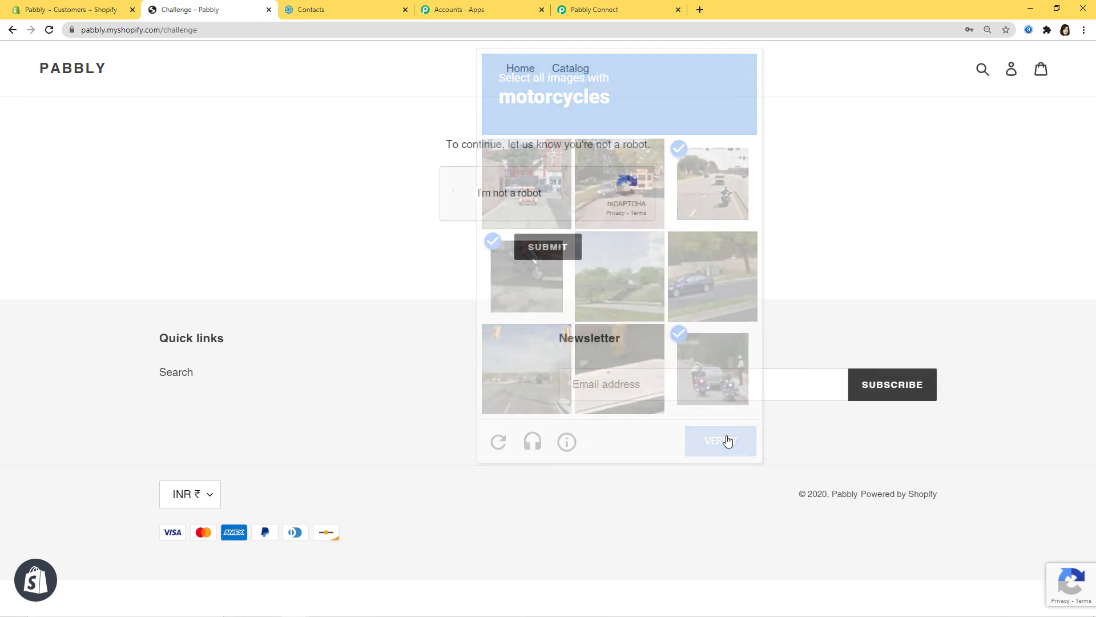
{"action": "left_click", "coordinate": [539, 246]}
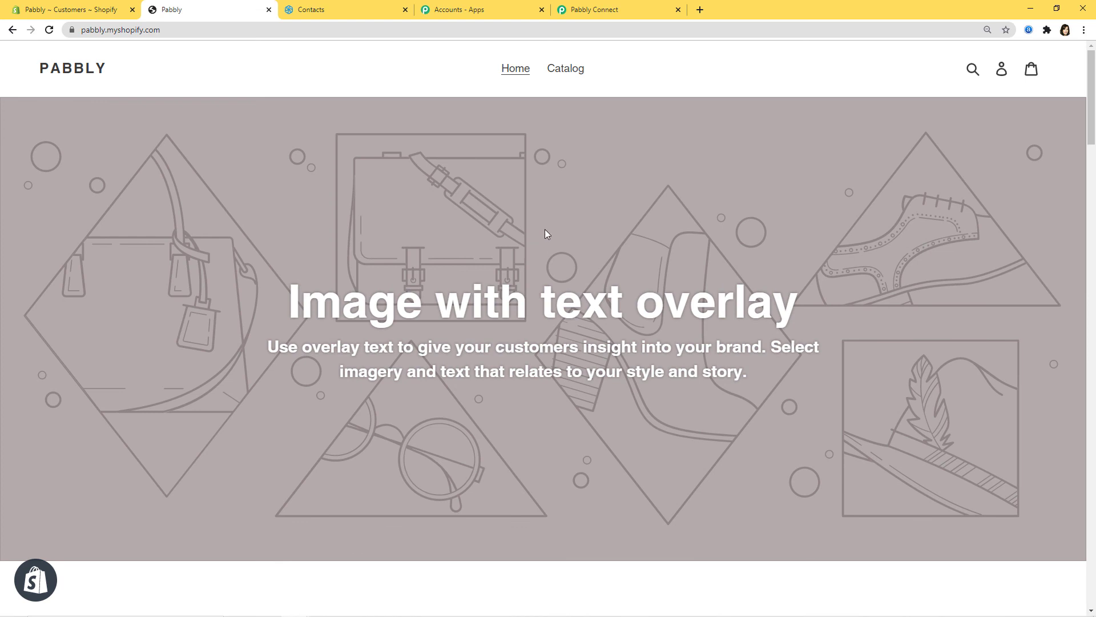
Reload Sendinblue's Shopify Customers list to see the new customer as its second contact
{"action": "left_click", "coordinate": [320, 11]}
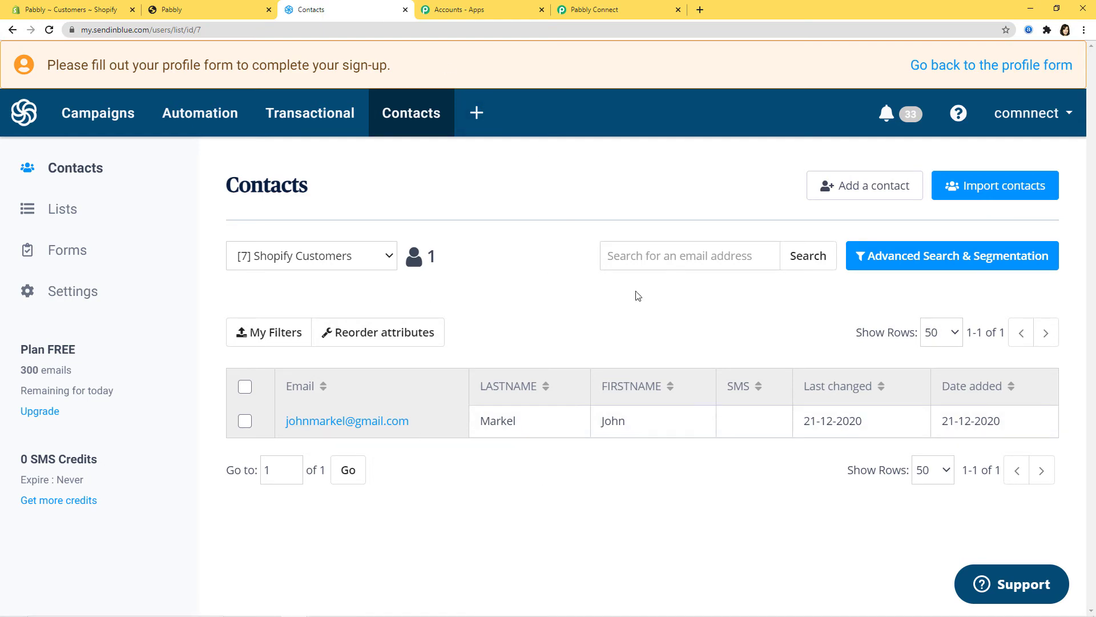
{"action": "left_click", "coordinate": [49, 30]}
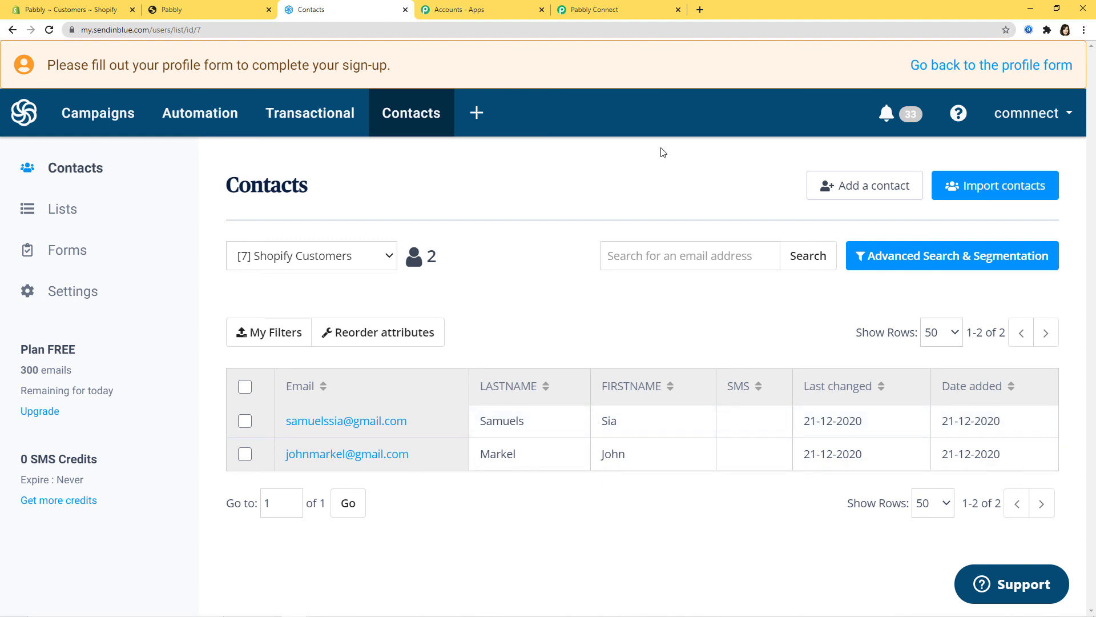
{"action": "left_click", "coordinate": [594, 10]}
{"action": "scroll", "coordinate": [1023, 521], "scroll_direction": "up", "scroll_amount": 10}
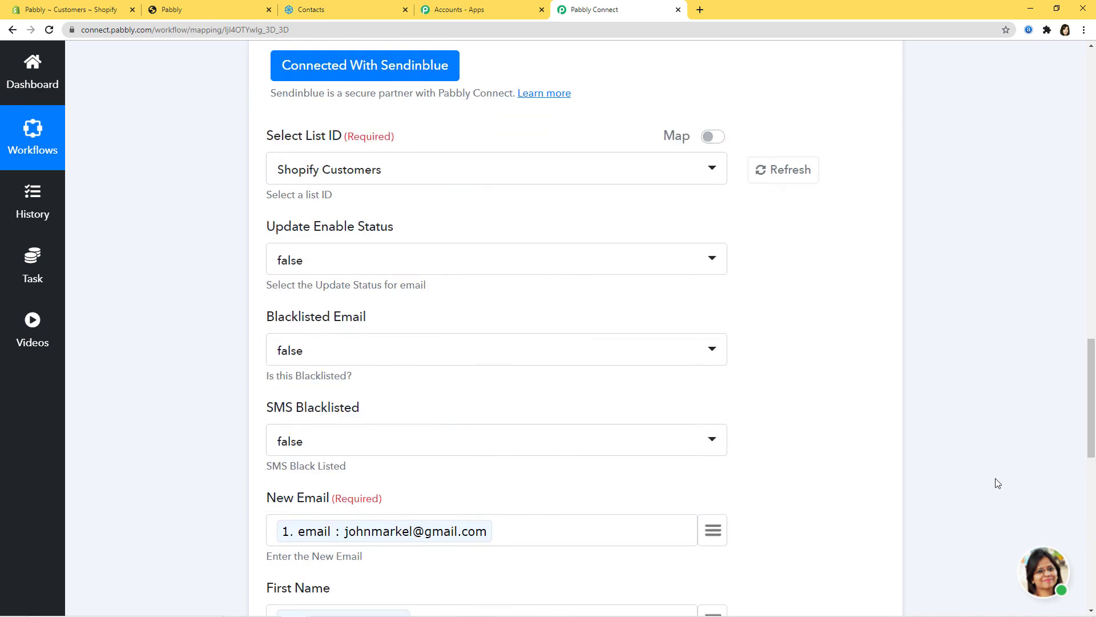
Collapse the Shopify New Customer trigger's settings so the workflow shows just the trigger and Sendinblue action
{"action": "scroll", "coordinate": [997, 483], "scroll_direction": "up", "scroll_amount": 15}
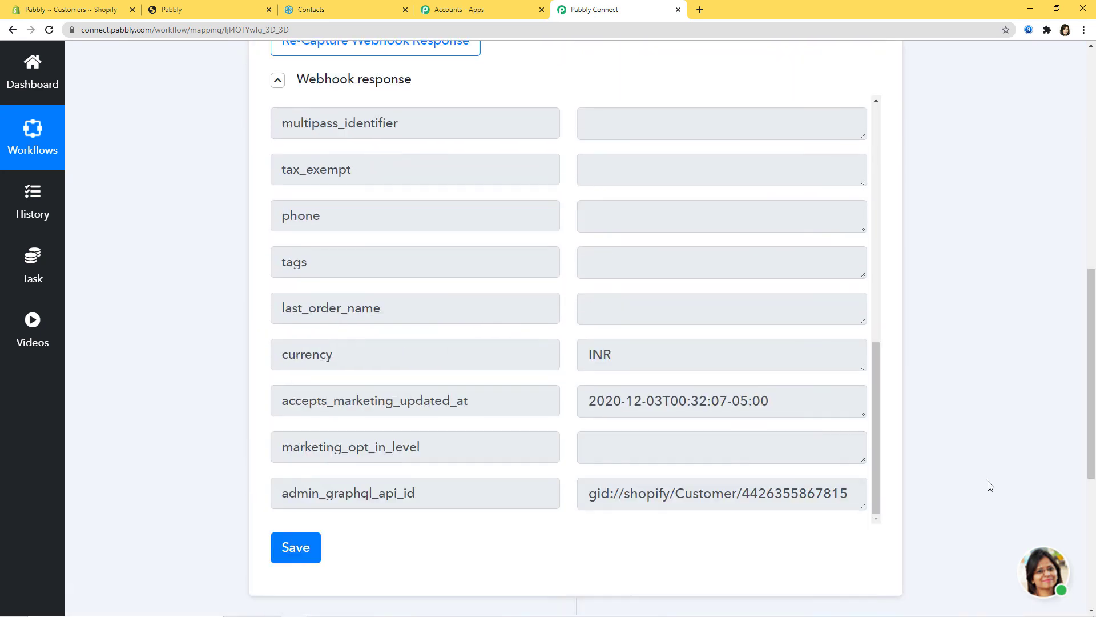
{"action": "scroll", "coordinate": [990, 486], "scroll_direction": "up", "scroll_amount": 10}
{"action": "left_click", "coordinate": [717, 217]}
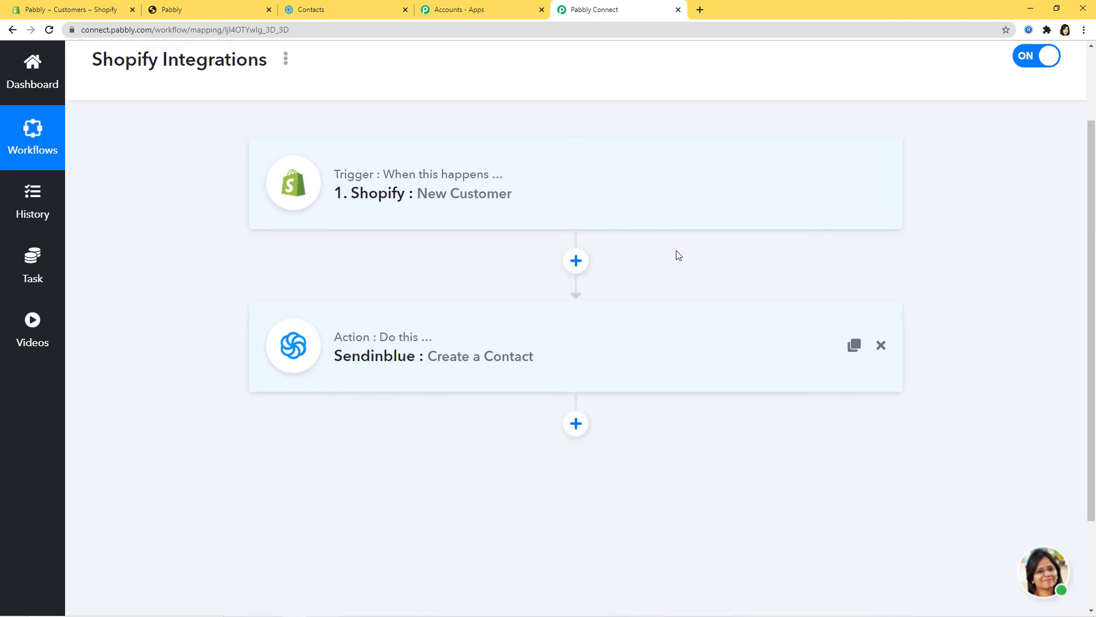
{"action": "scroll", "coordinate": [799, 268], "scroll_direction": "up", "scroll_amount": 1}
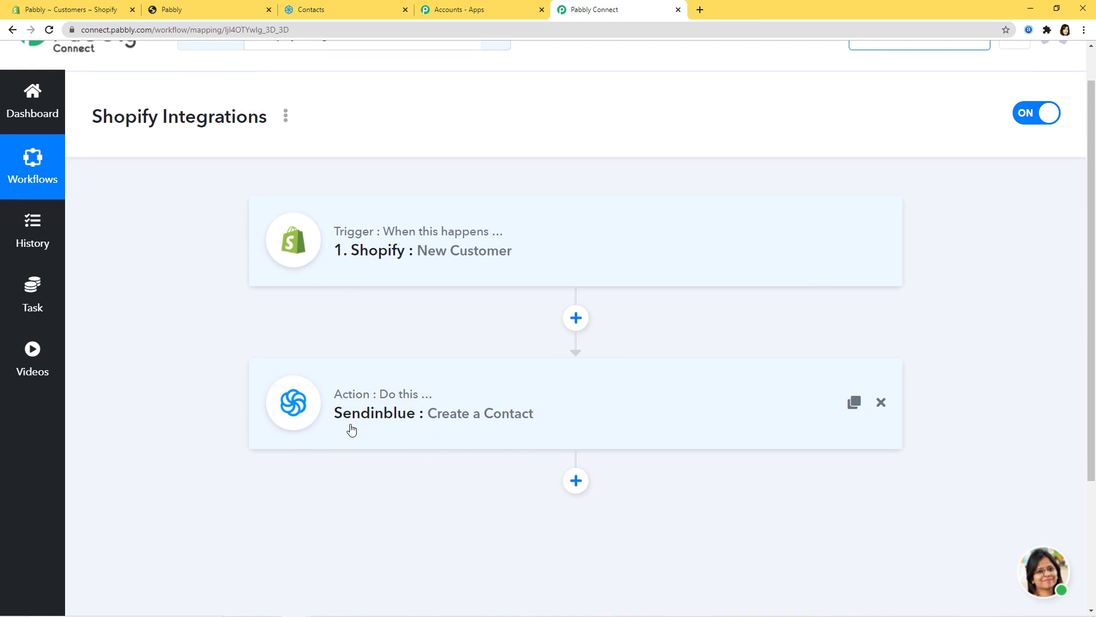
{"action": "scroll", "coordinate": [352, 432], "scroll_direction": "up", "scroll_amount": 1}
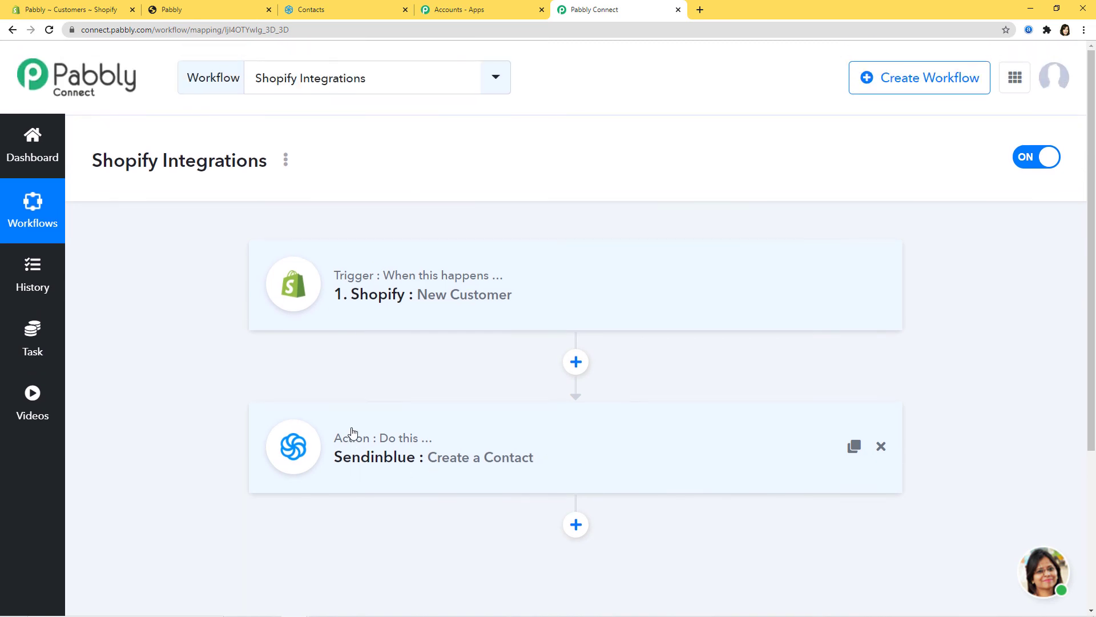